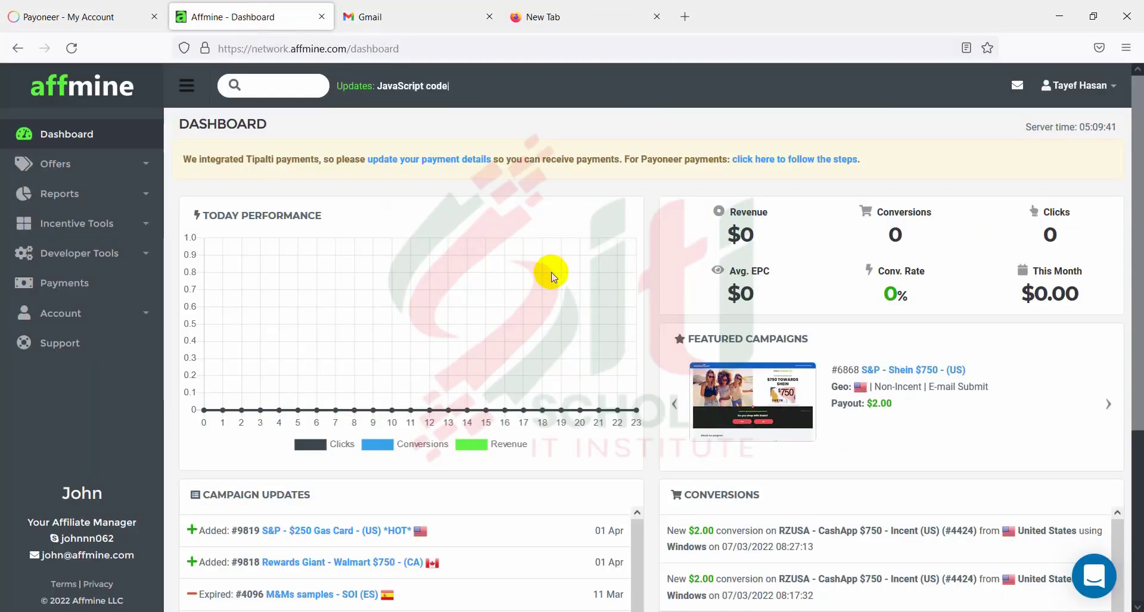
Compare the account holder's name on the Payoneer account page with the one on the Affmine dashboard.
click(96, 14)
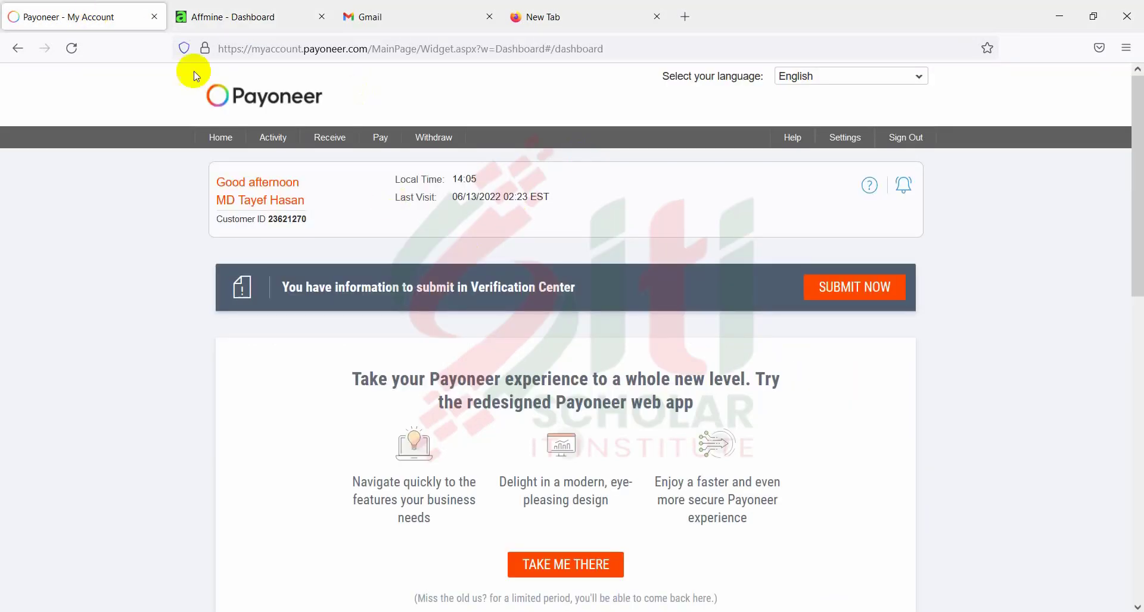
click(215, 17)
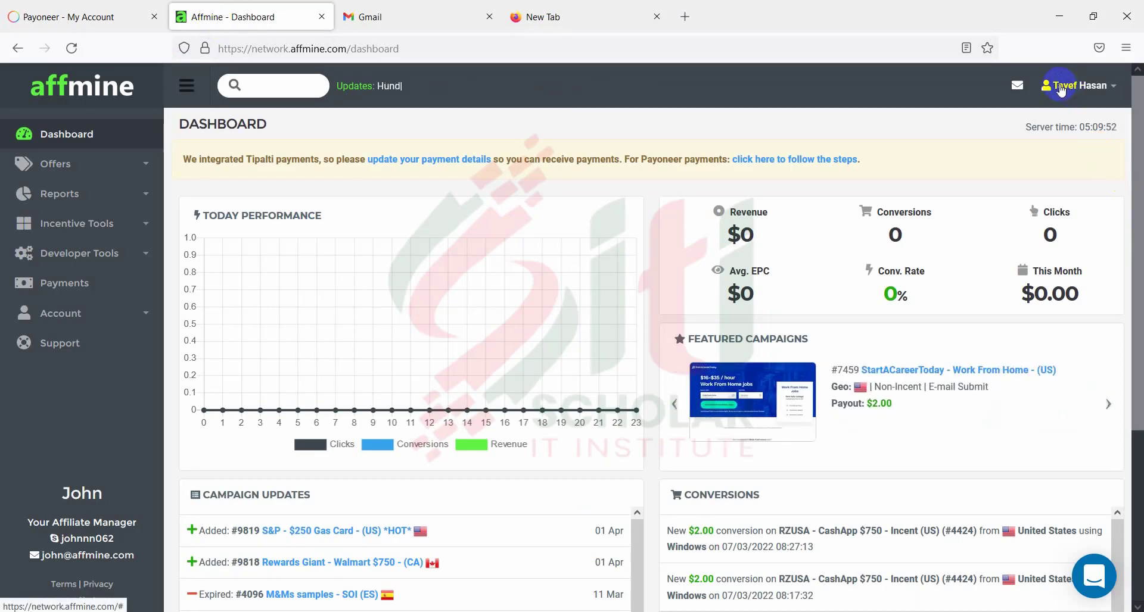
click(77, 17)
mouse_move(273, 138)
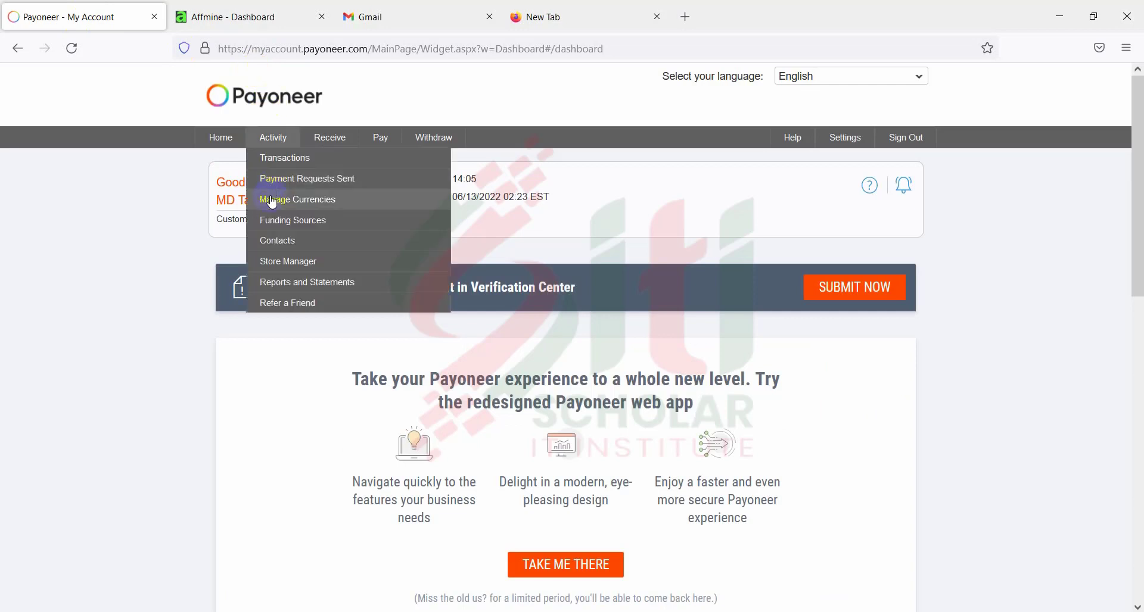
click(280, 17)
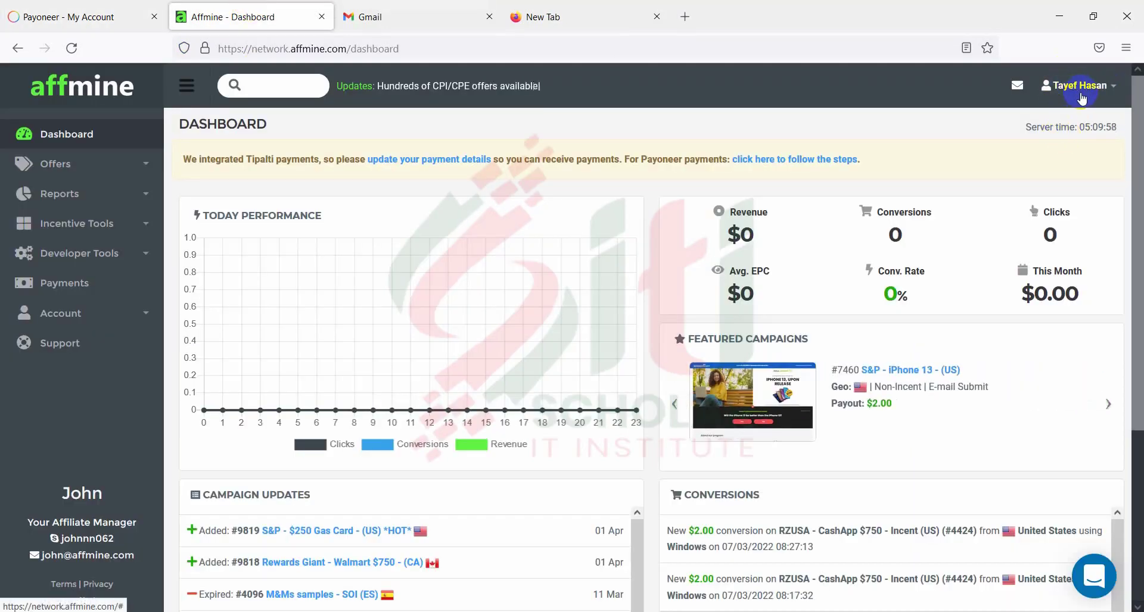
click(1058, 89)
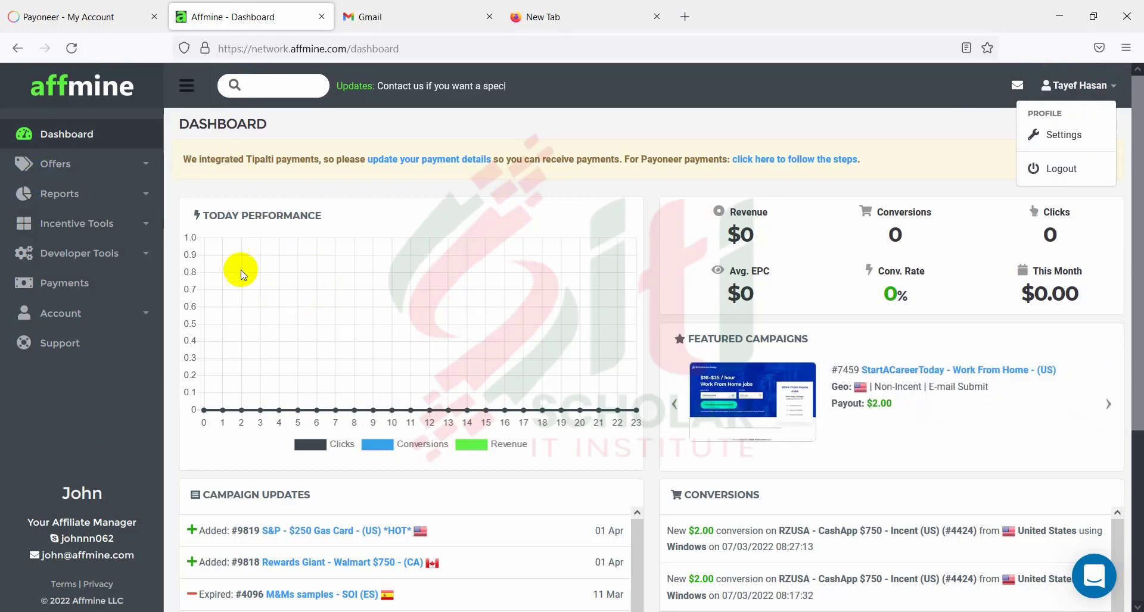
click(86, 351)
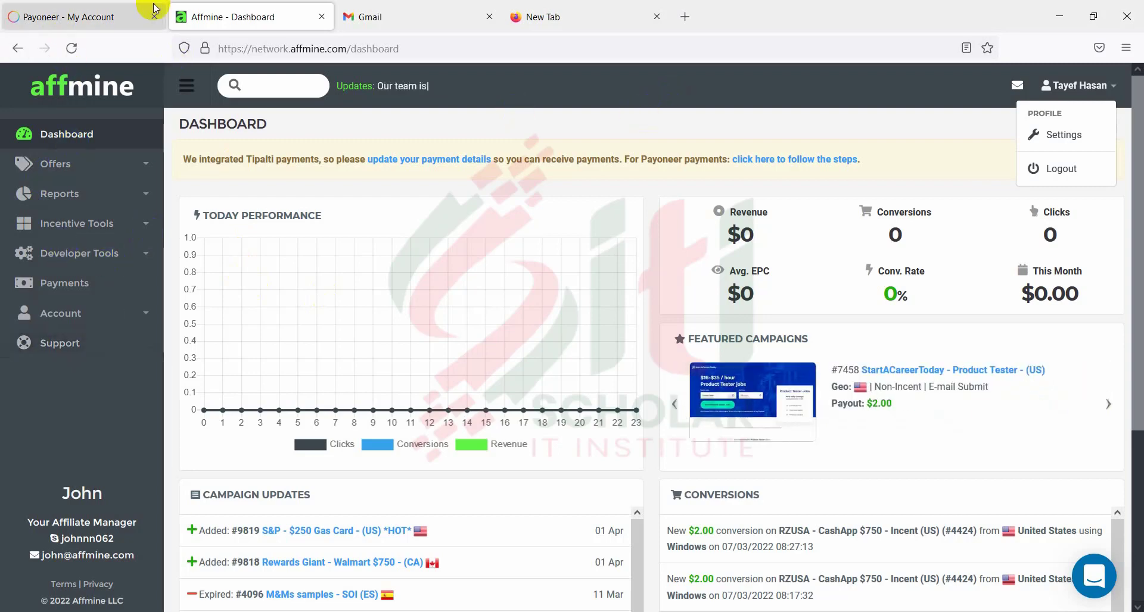
click(86, 20)
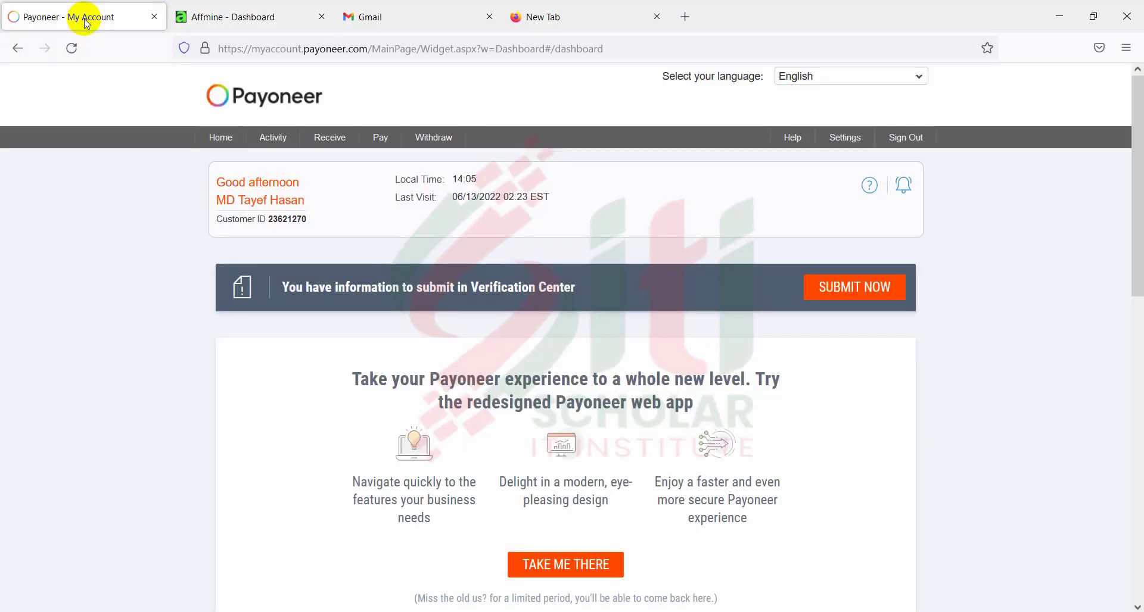
click(197, 18)
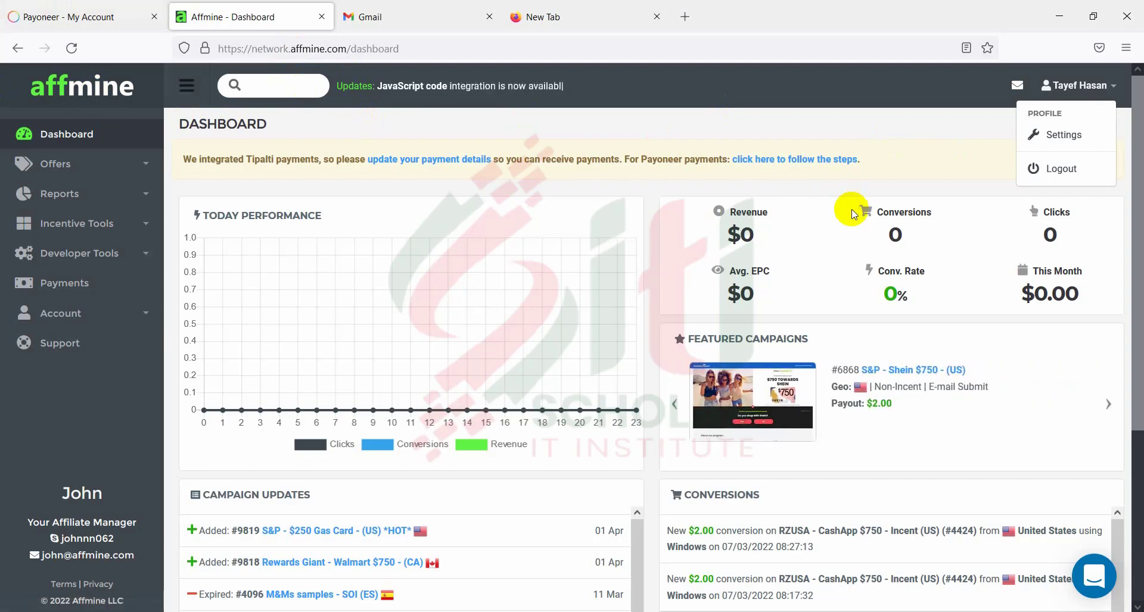
click(41, 18)
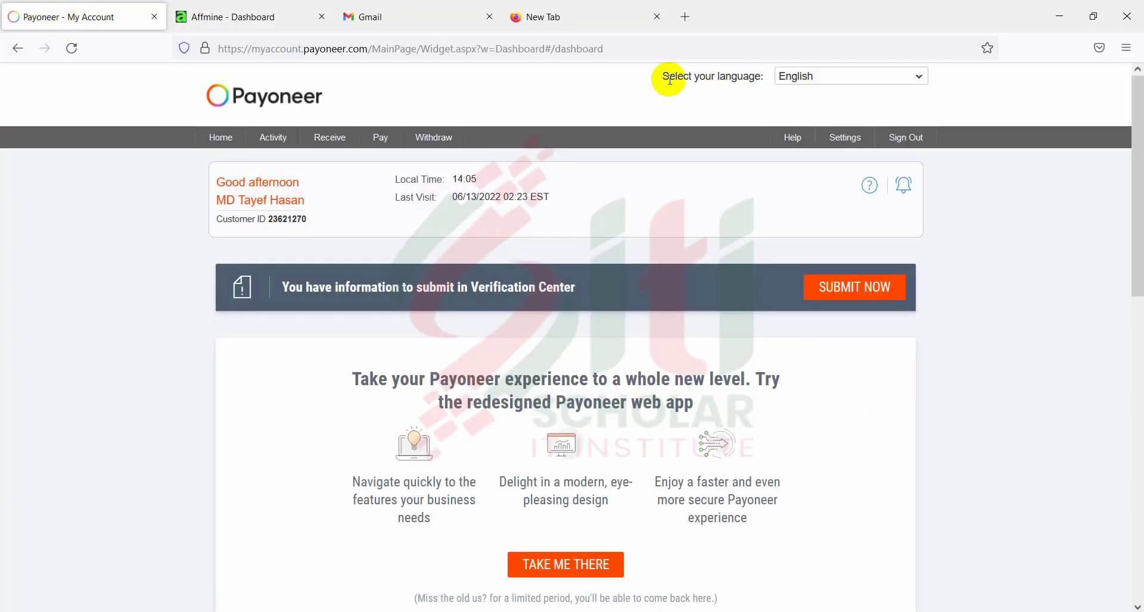
Open the Affmine account settings and complete the first name so it matches the name on the Payoneer account.
click(251, 17)
click(1072, 135)
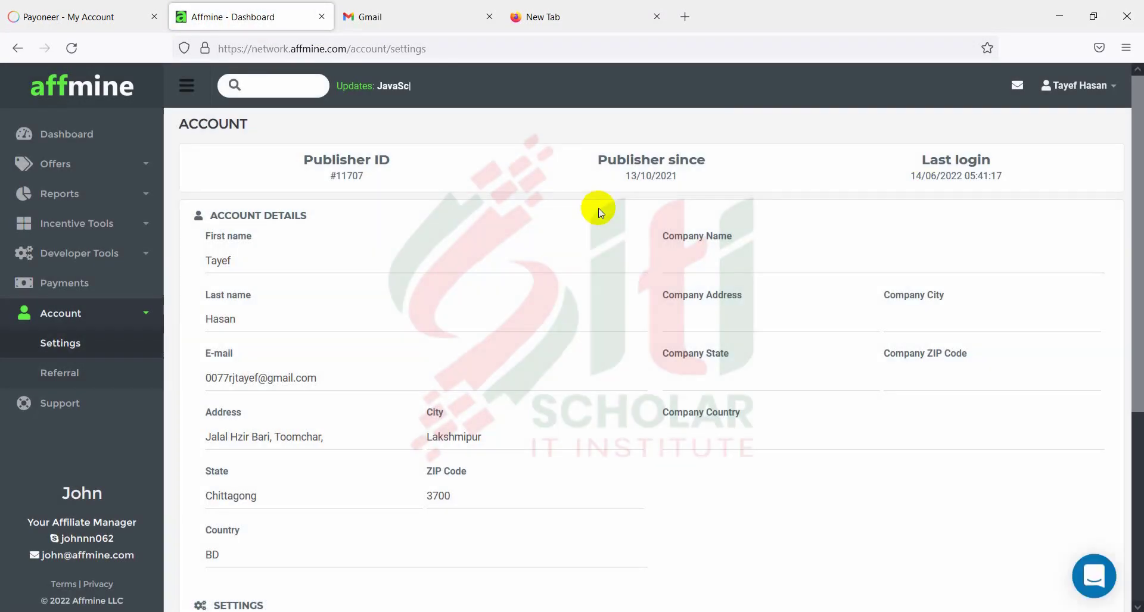
click(227, 260)
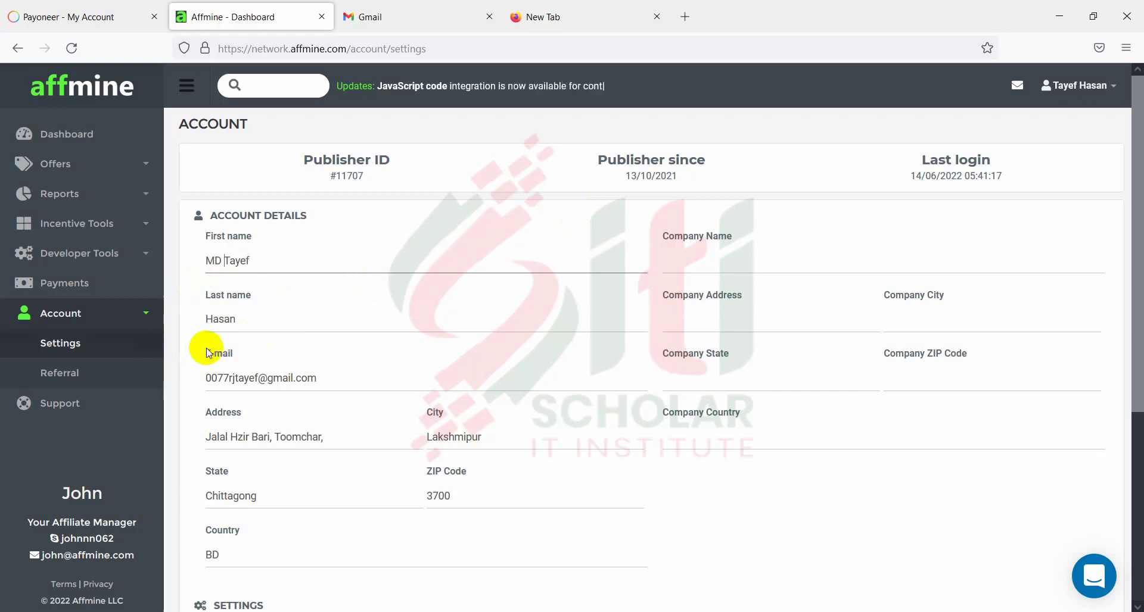
scroll(480, 396, down, 3)
scroll(402, 332, up, 1)
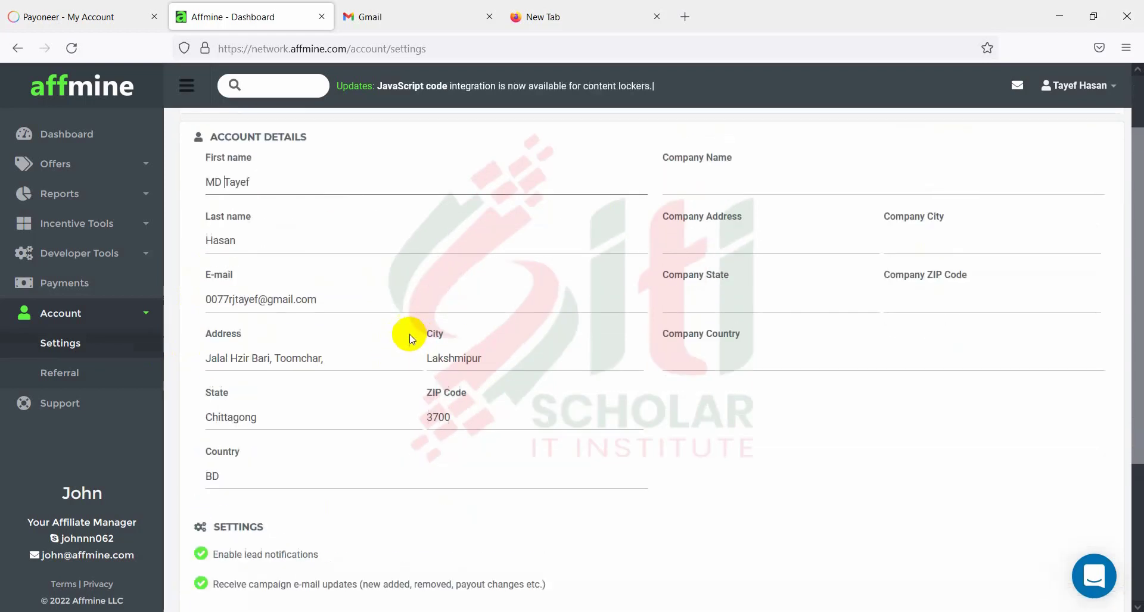
scroll(593, 399, down, 1)
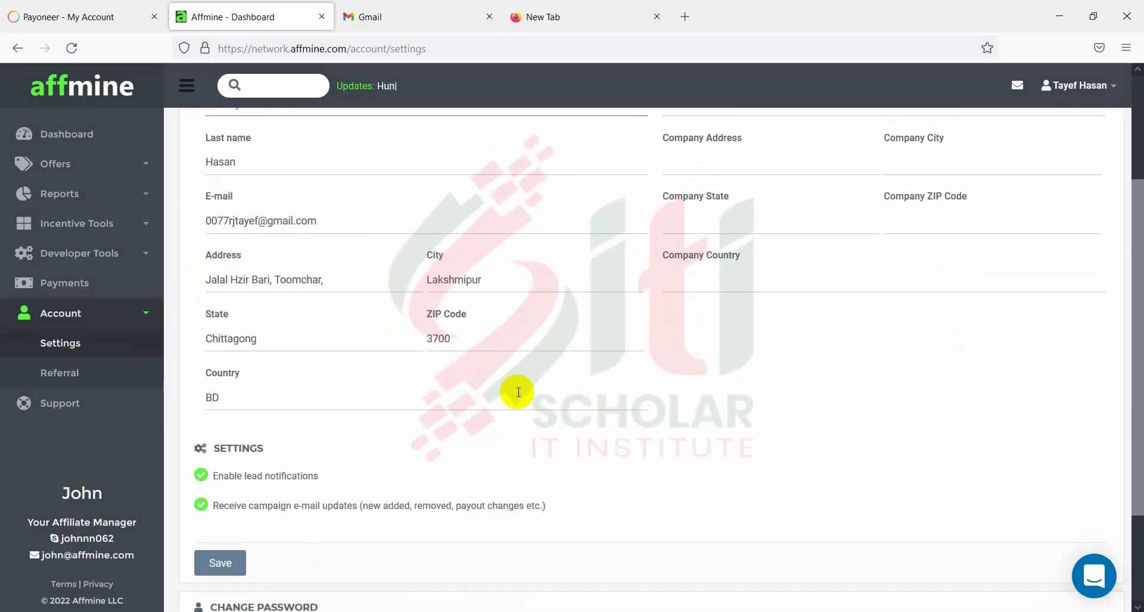
scroll(513, 391, up, 2)
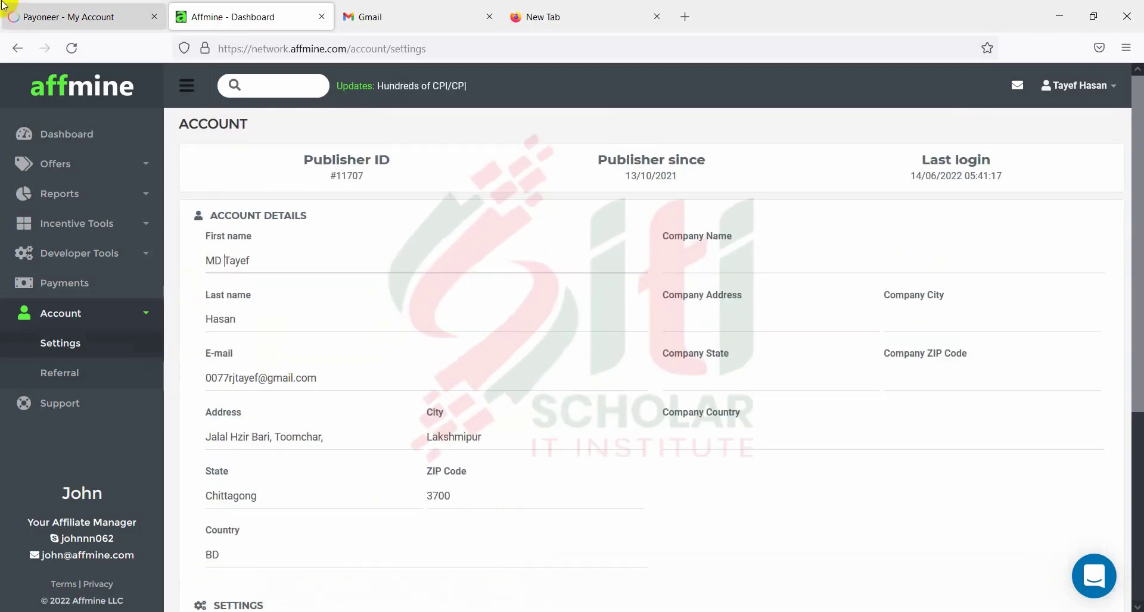
Switch to Payoneer, open the profile settings and check the registered email address.
click(57, 17)
mouse_move(839, 146)
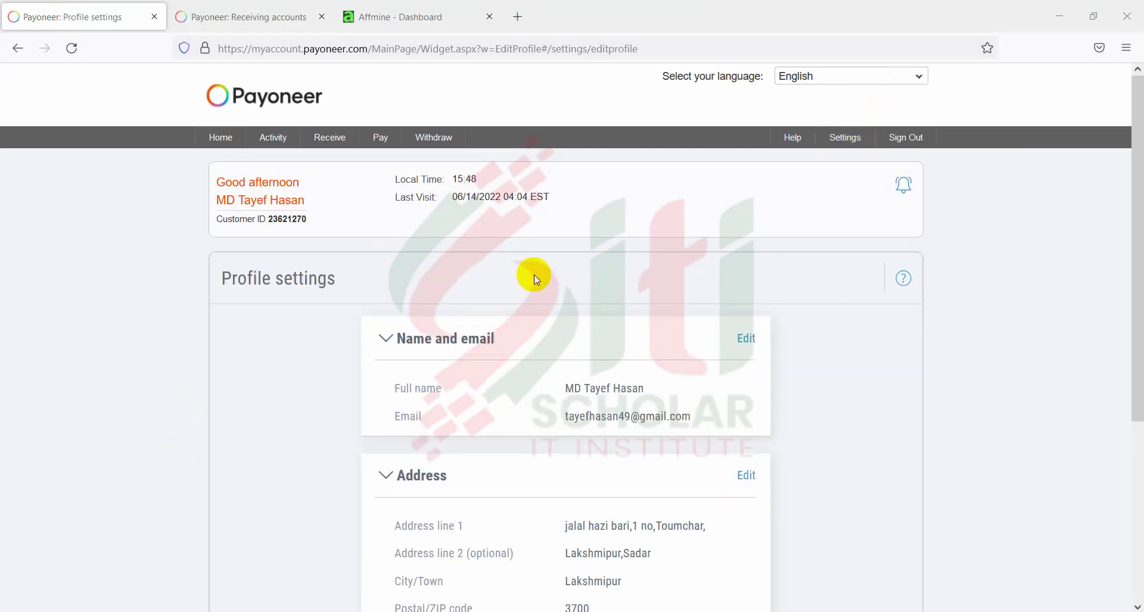
drag(560, 414, 702, 424)
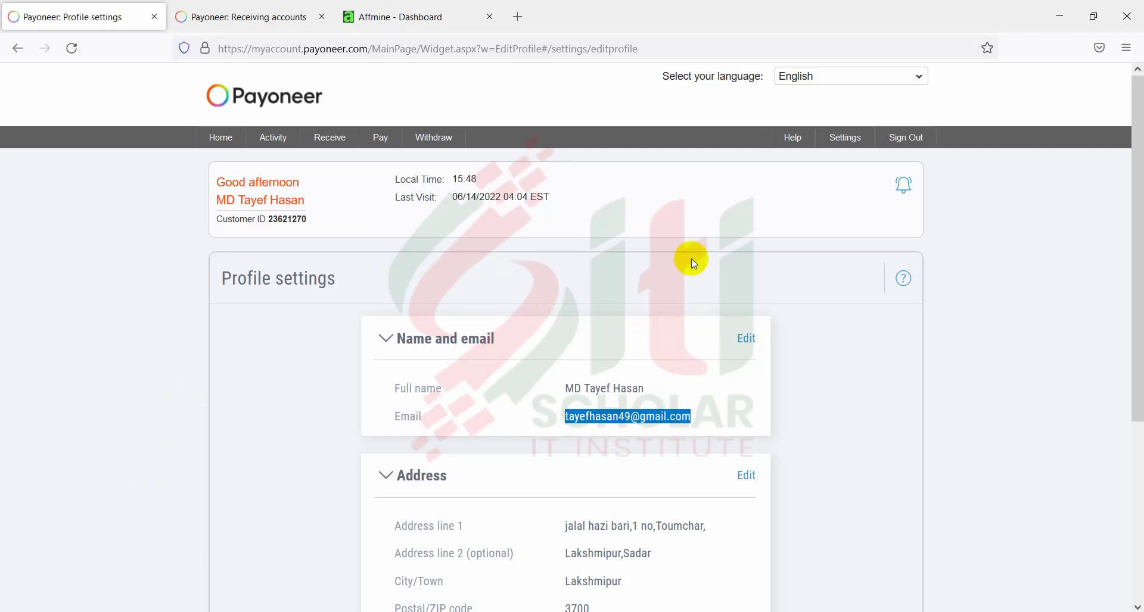
Compare the name, email and address details in the Affmine account settings with those in the Payoneer profile.
click(432, 18)
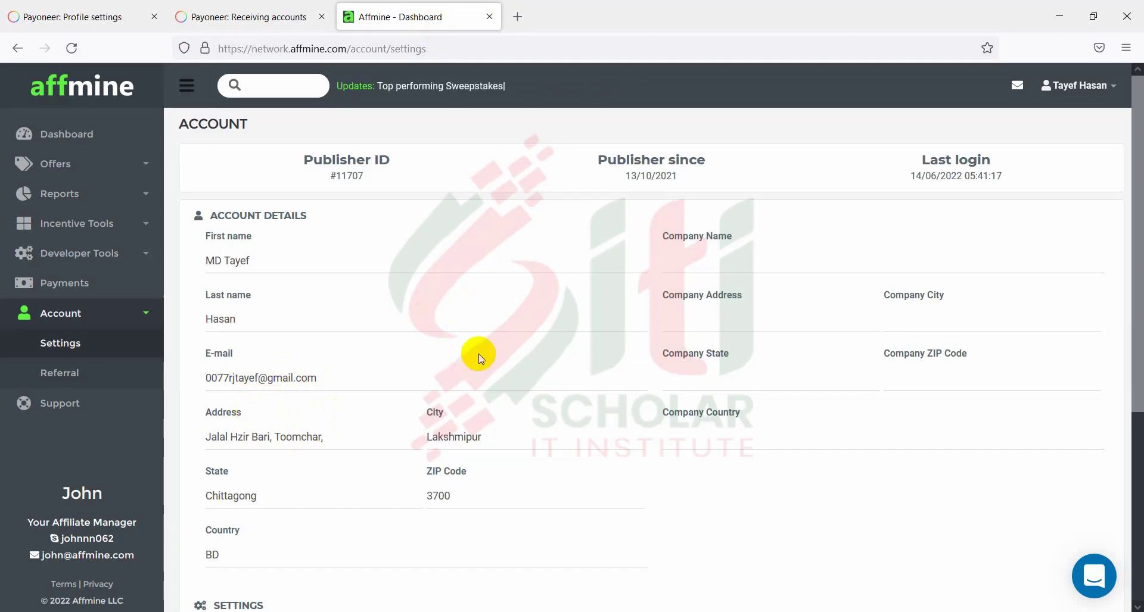
scroll(470, 341, down, 4)
scroll(470, 341, up, 3)
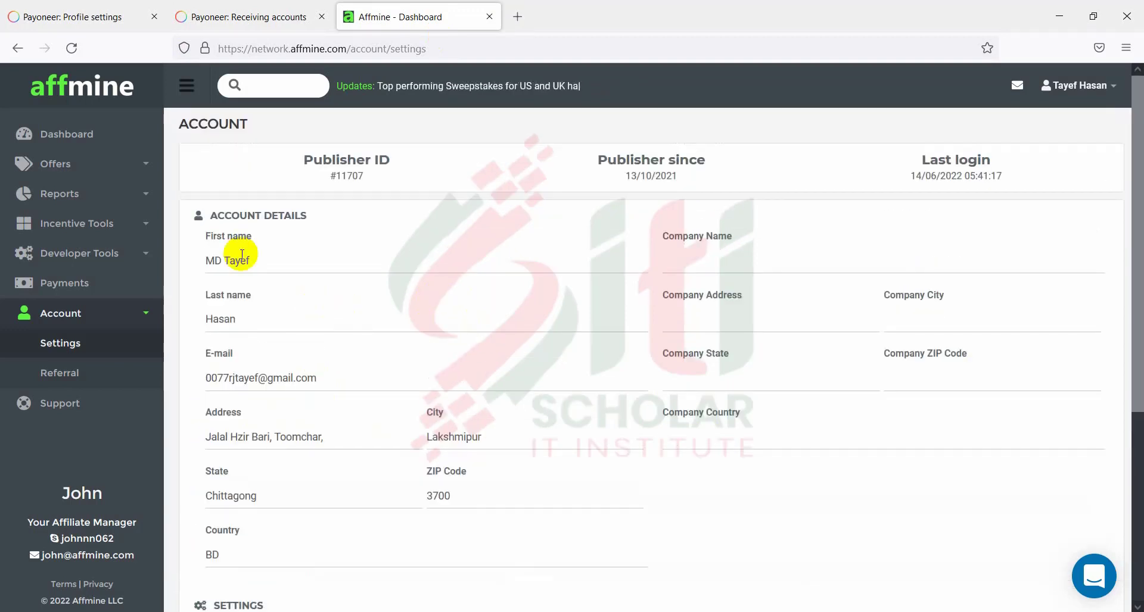
scroll(789, 348, down, 1)
scroll(383, 370, down, 3)
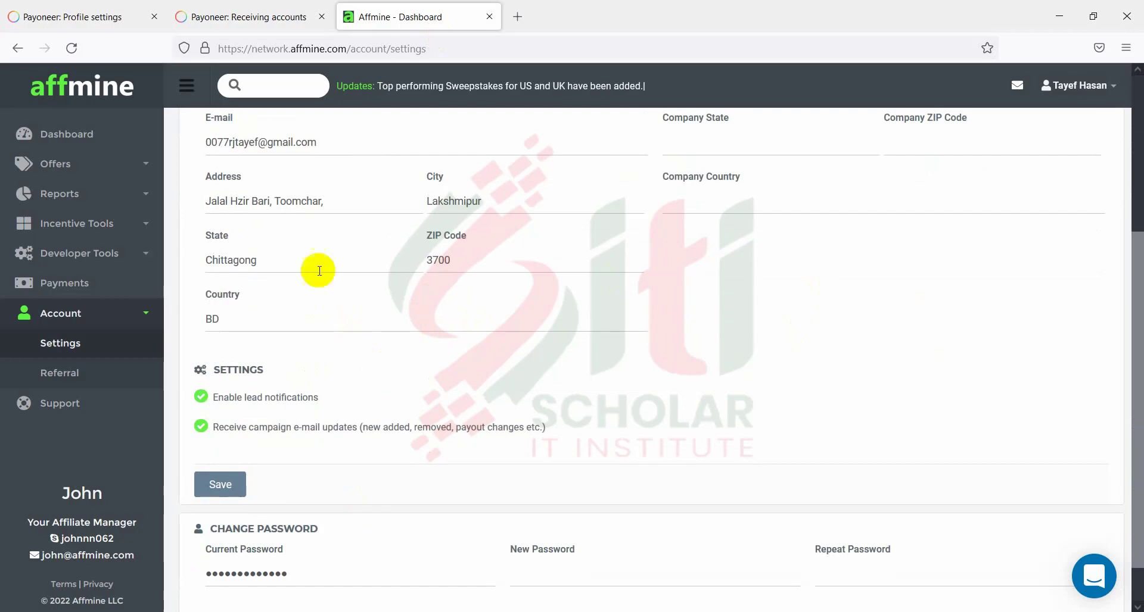
scroll(467, 294, up, 3)
click(85, 5)
scroll(582, 314, down, 3)
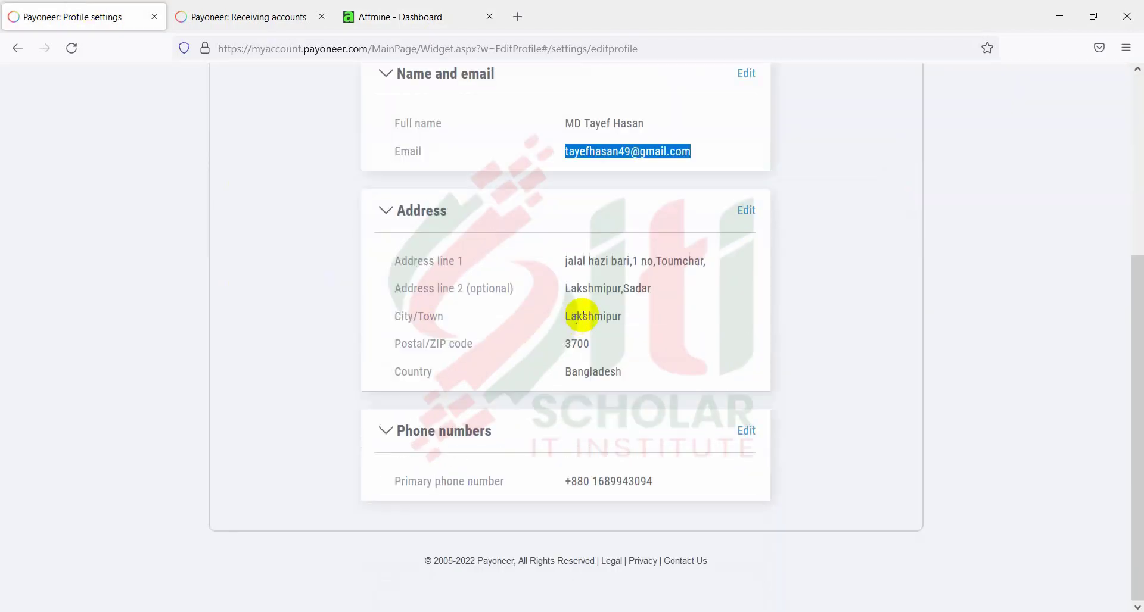
scroll(512, 248, up, 3)
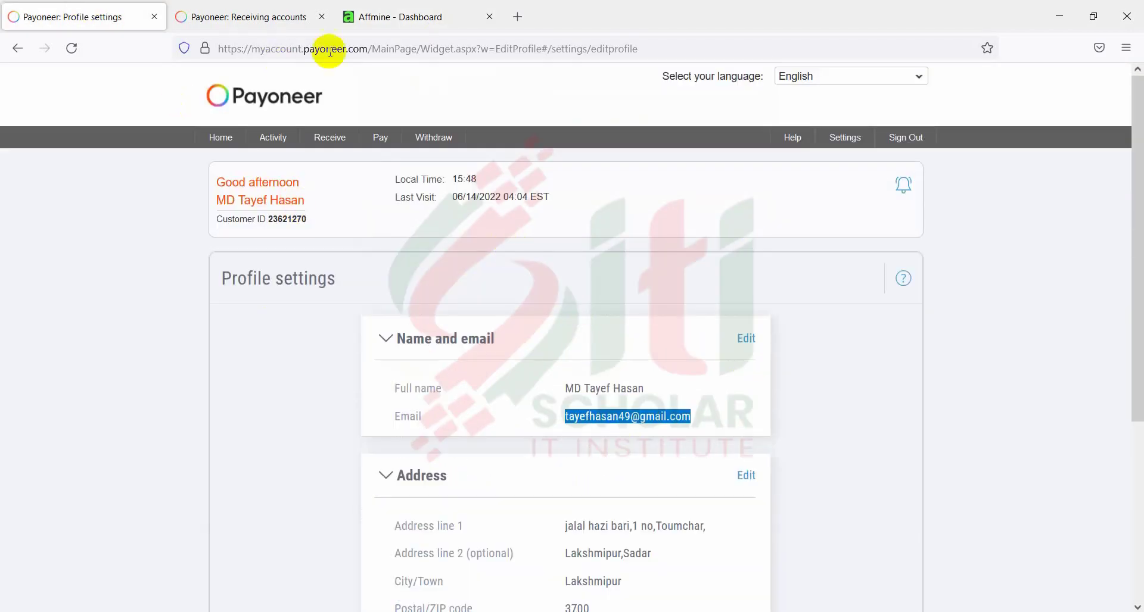
Return to Affmine, open the page for updating the payment details from the dashboard and review its requirements and address form.
click(352, 16)
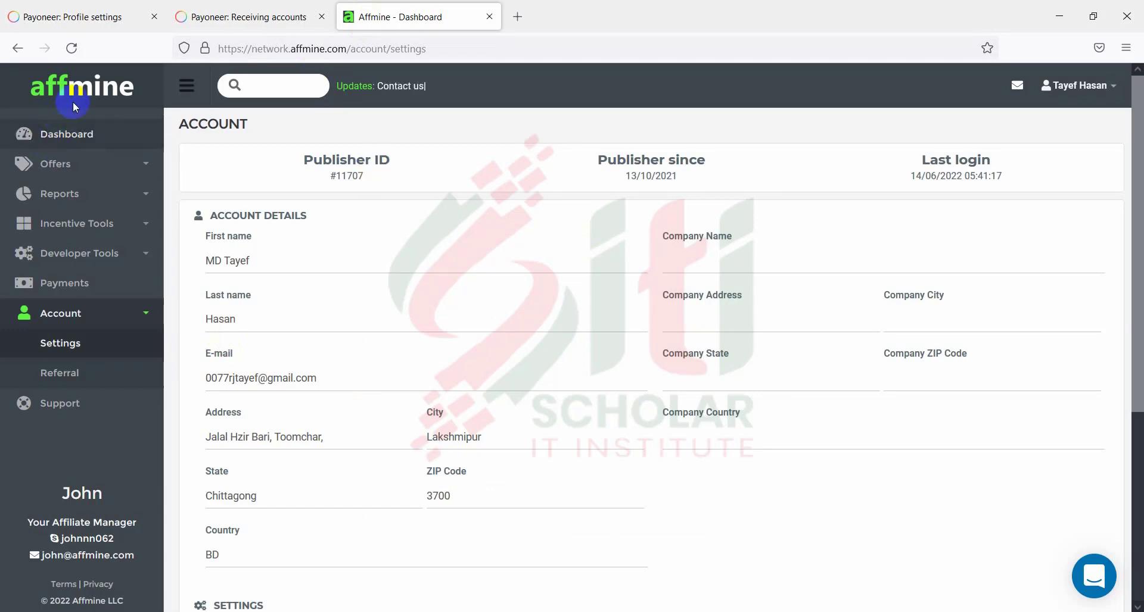
click(54, 136)
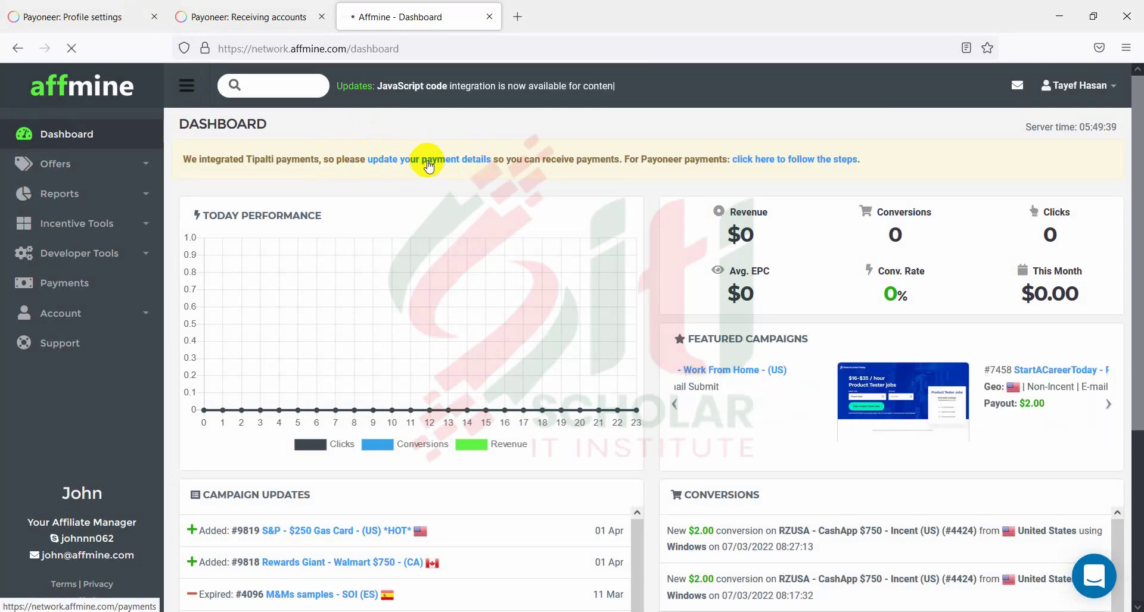
click(428, 161)
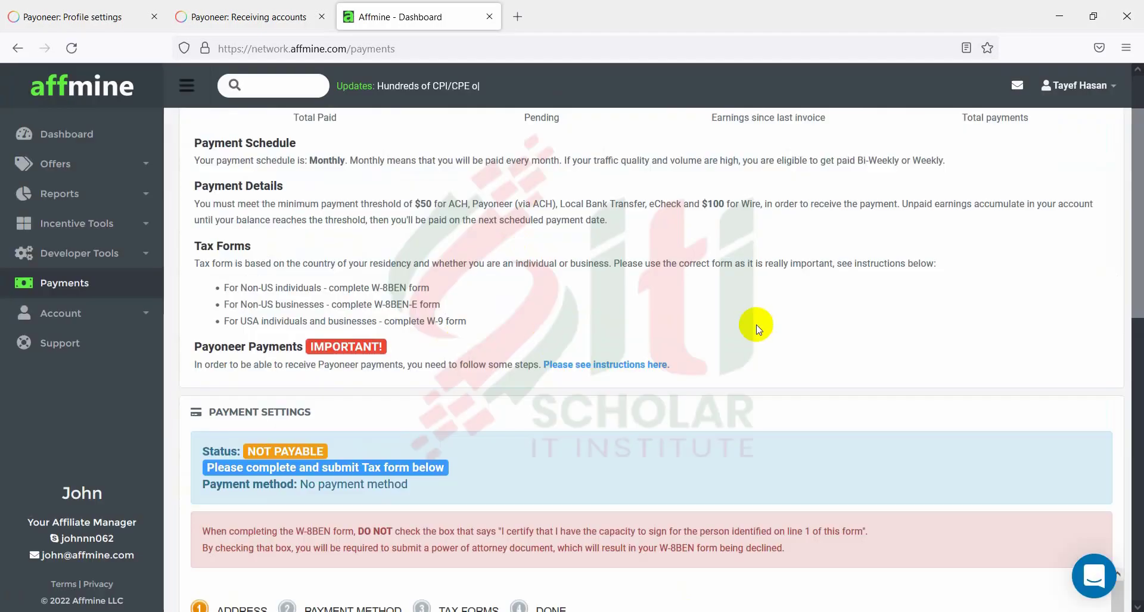
scroll(756, 324, up, 2)
scroll(645, 329, down, 5)
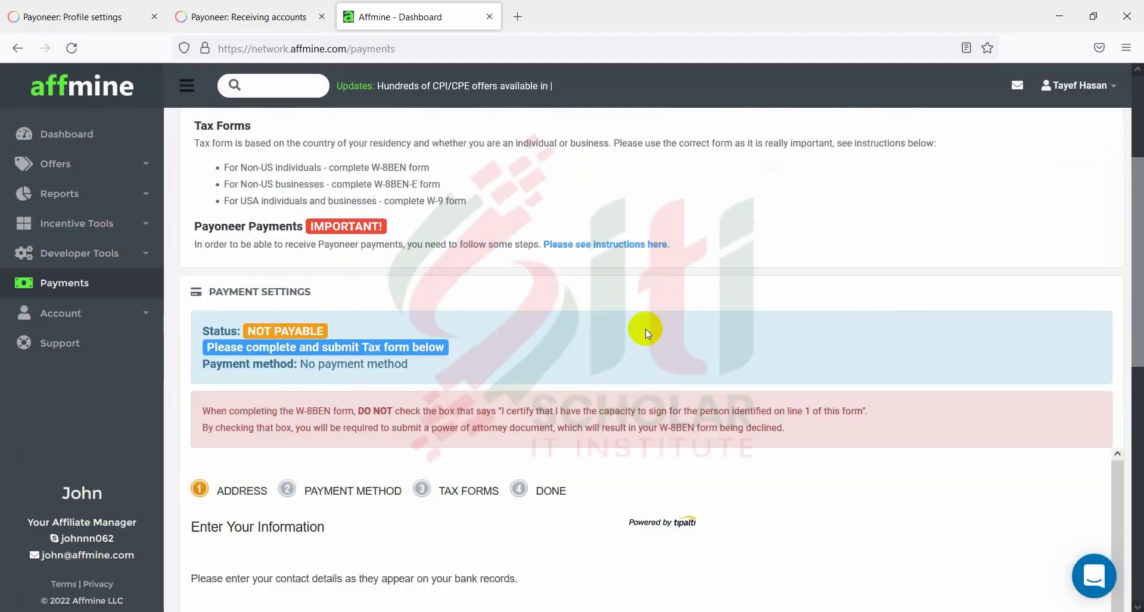
scroll(679, 317, down, 7)
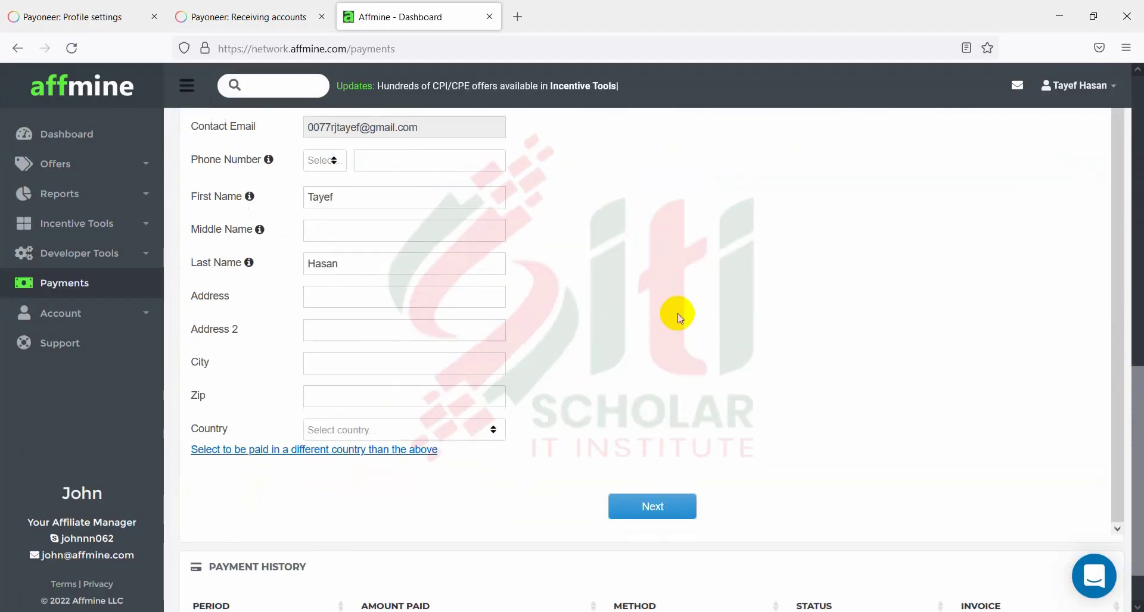
scroll(656, 286, up, 5)
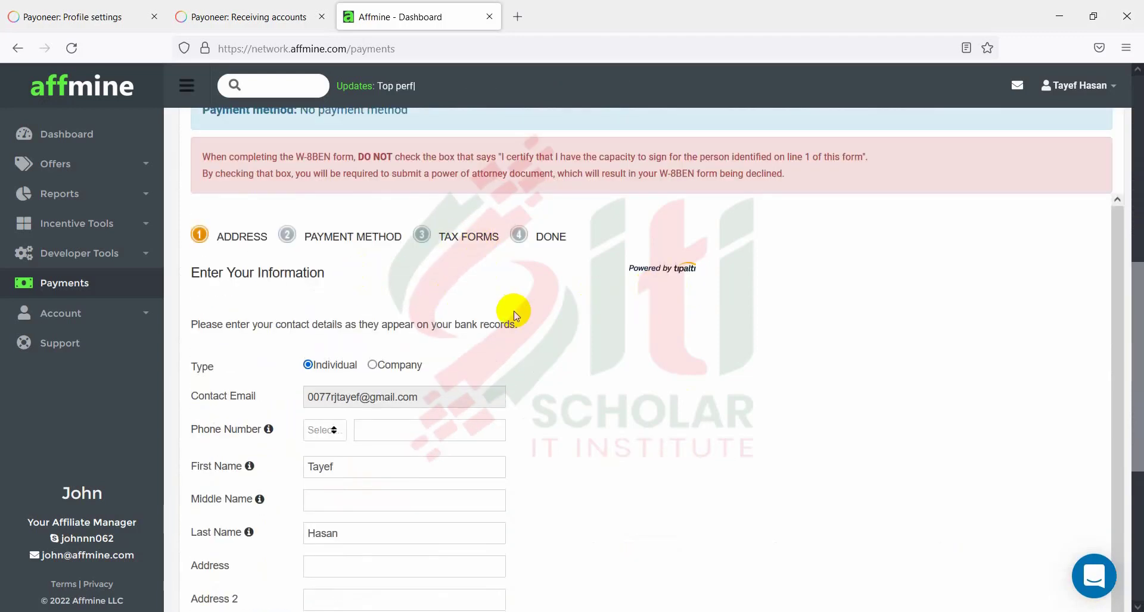
scroll(508, 305, up, 5)
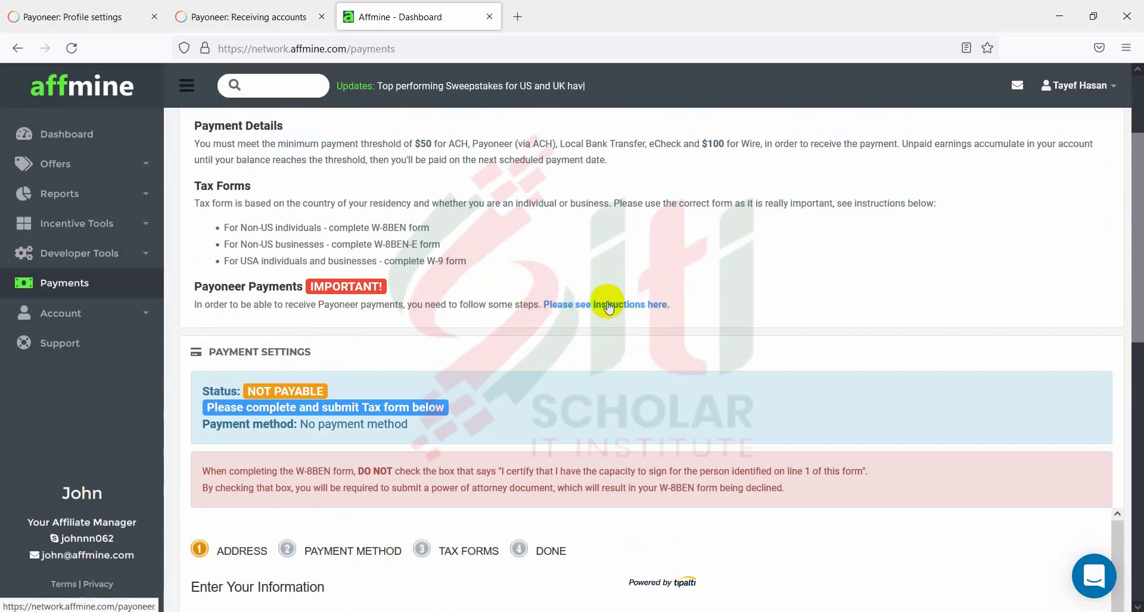
Open Affmine's Payoneer payment instructions in a separate browser tab and read them.
right_click(607, 306)
click(667, 316)
click(553, 7)
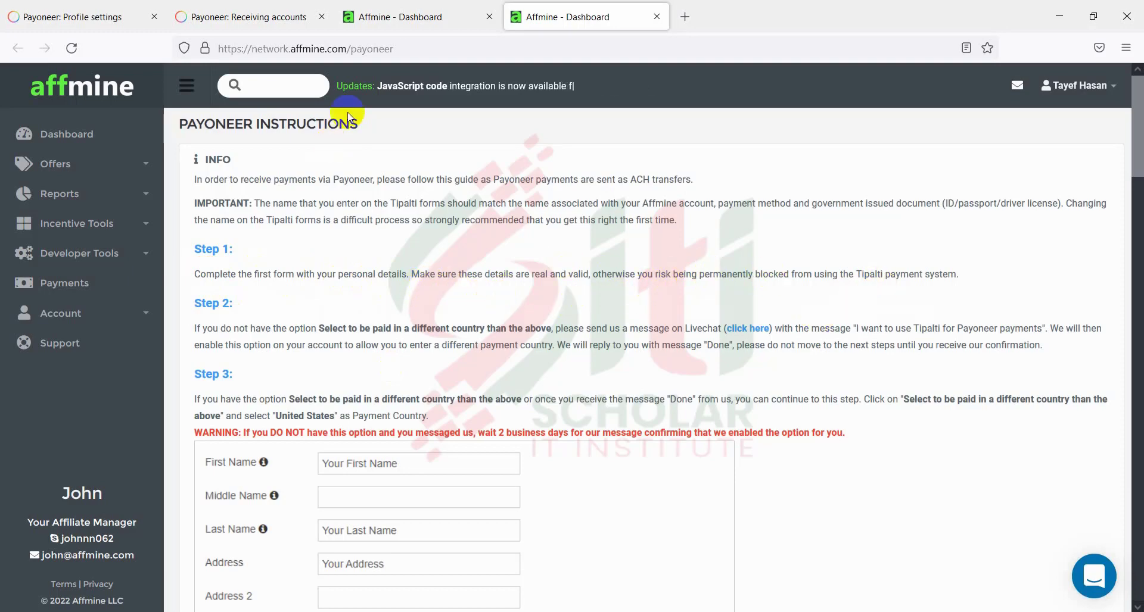
Copy the primary phone number from the Payoneer profile into the Phone Number field of Affmine's payment form.
click(423, 18)
scroll(411, 277, down, 10)
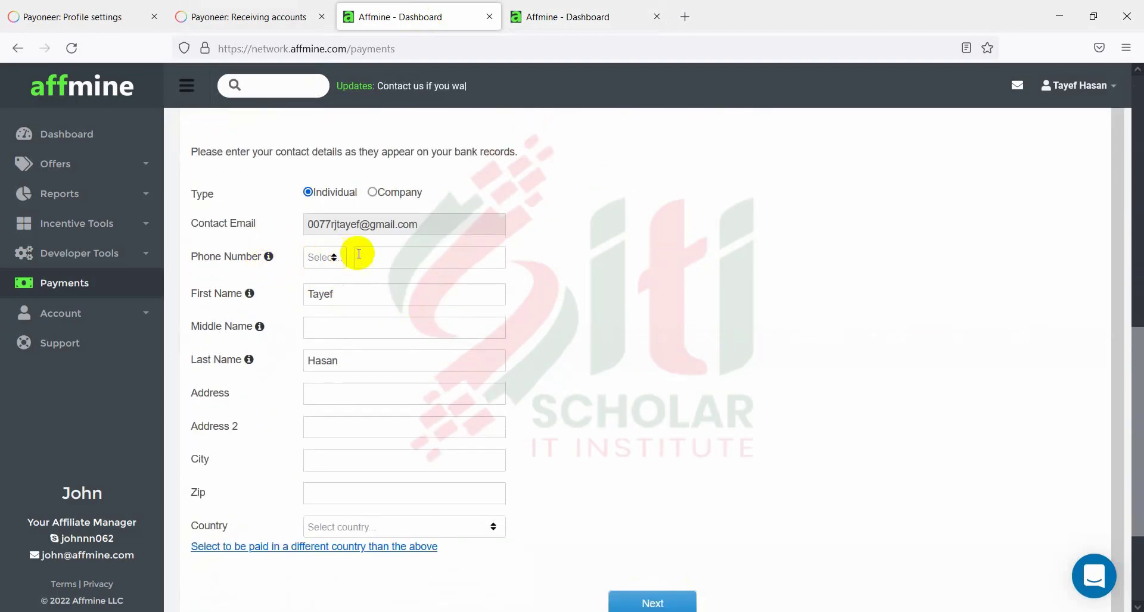
click(365, 253)
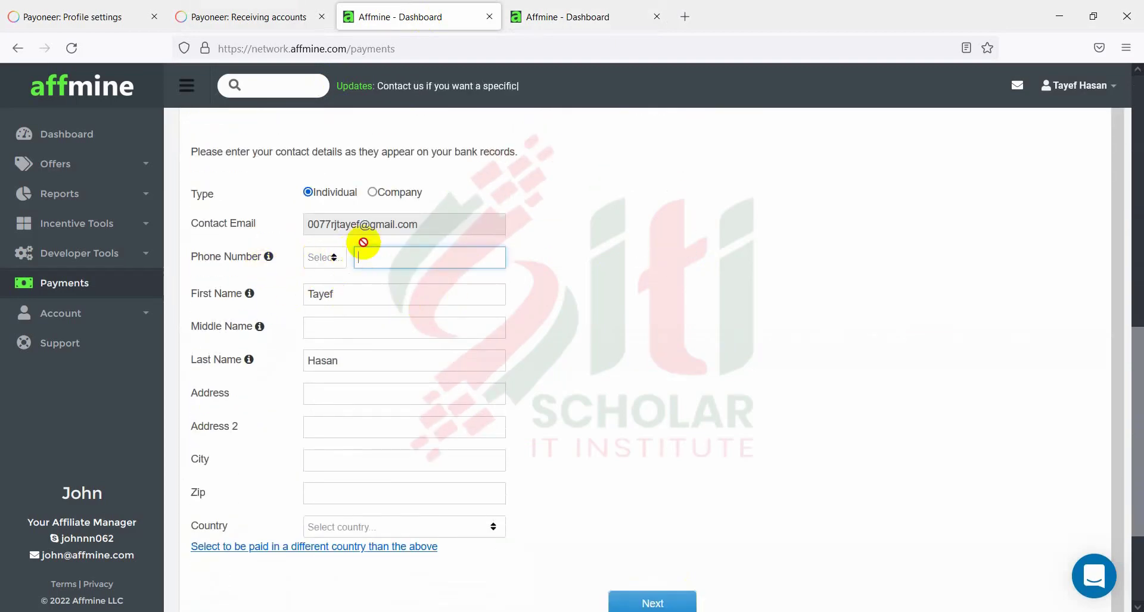
click(222, 17)
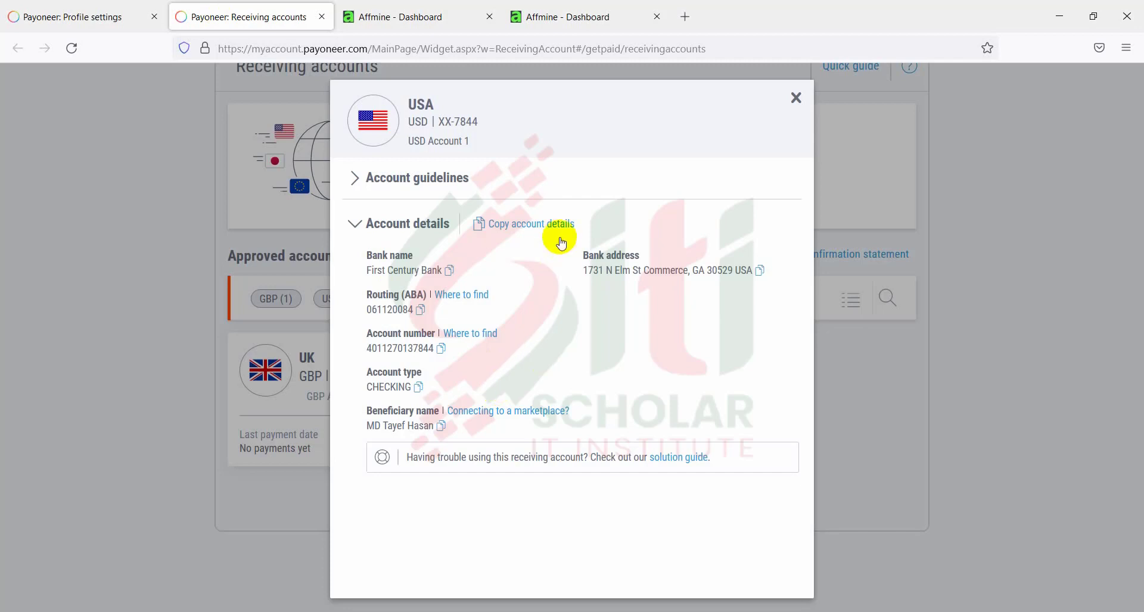
click(38, 12)
scroll(436, 455, down, 5)
click(597, 481)
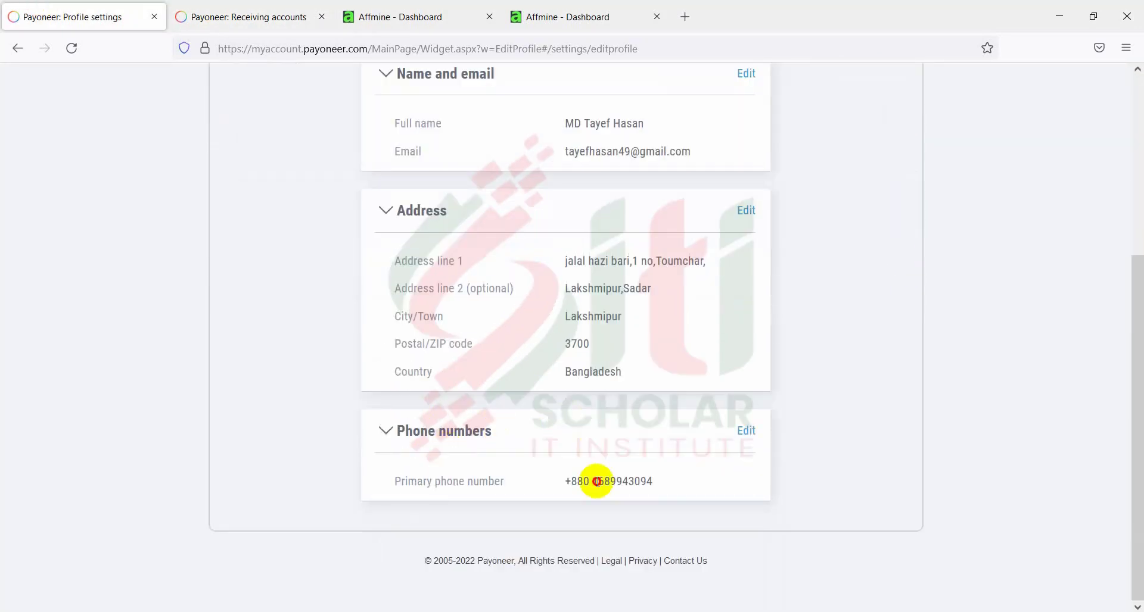
right_click(597, 482)
click(690, 319)
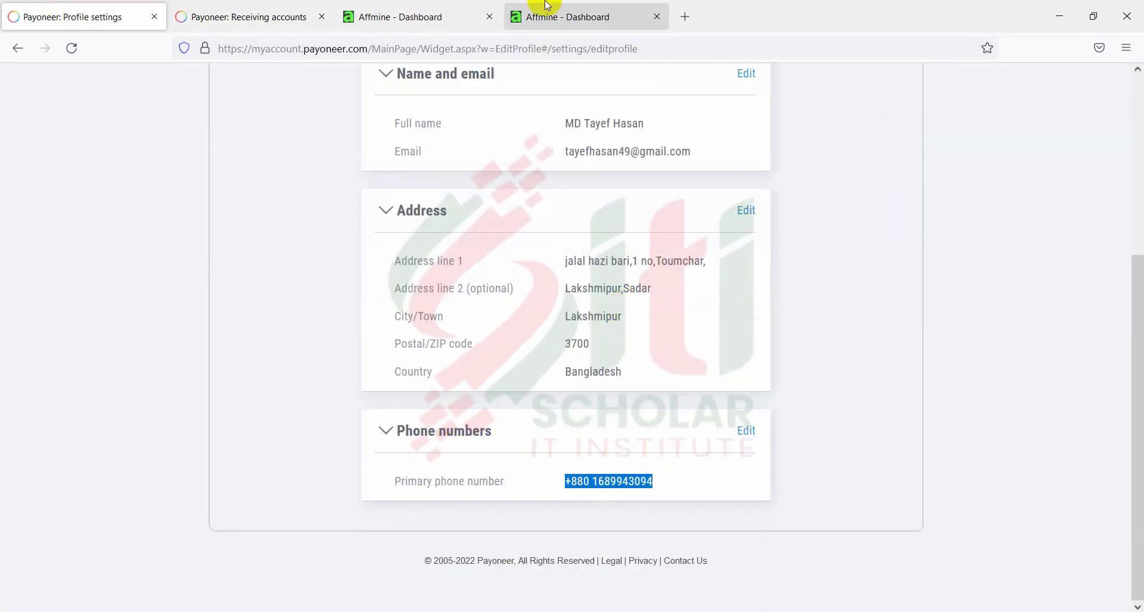
click(386, 12)
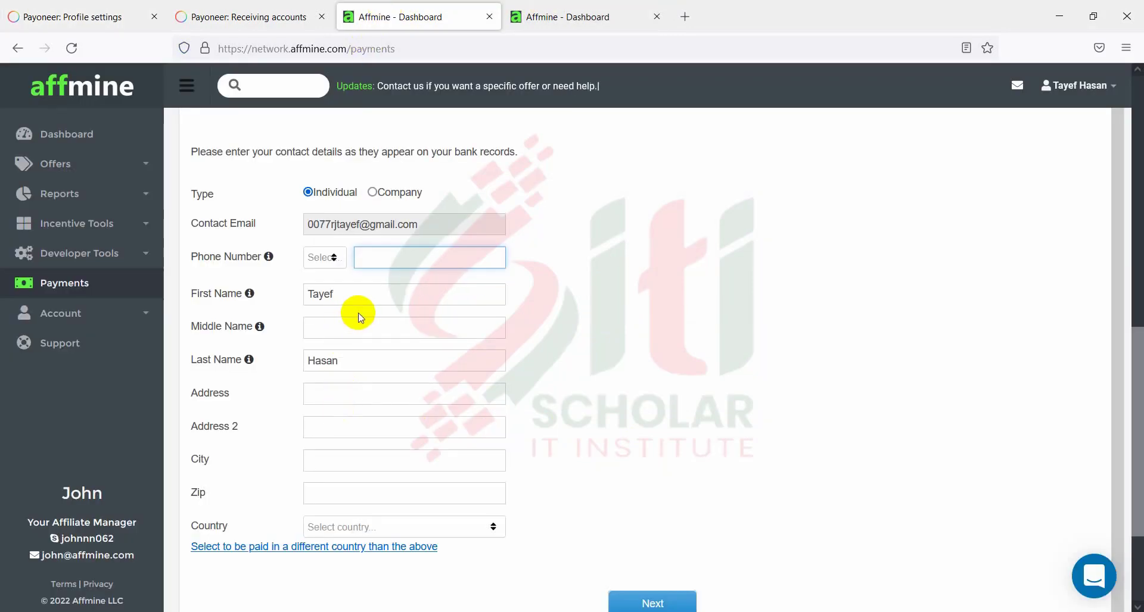
key(ctrl+v)
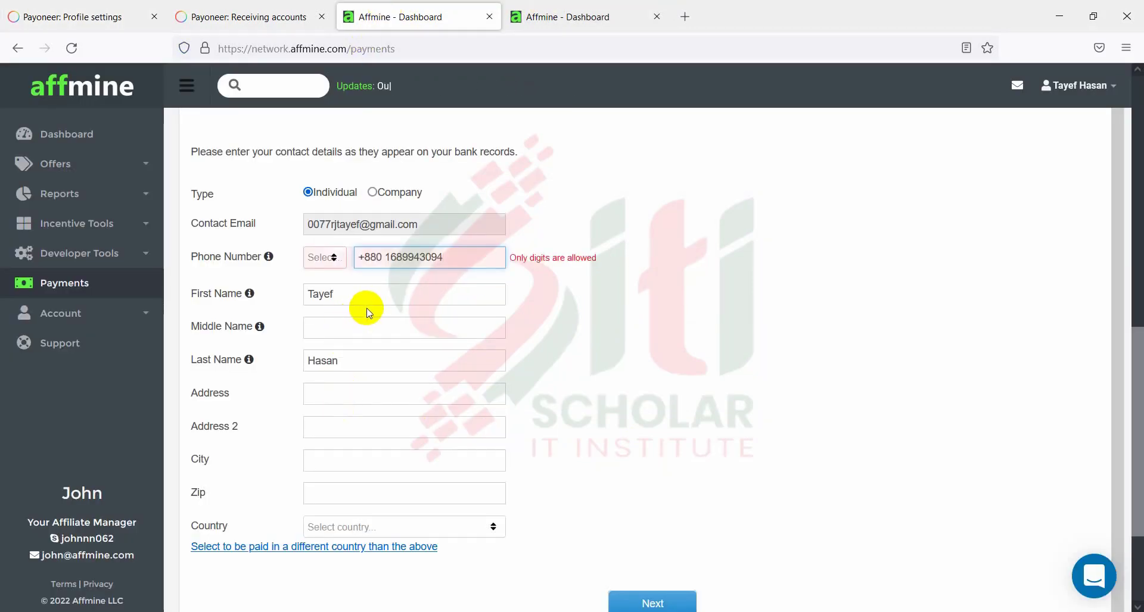
Set the phone's country code to +880 and remove the duplicate country prefix from the number so only the local digits remain.
click(327, 262)
click(340, 273)
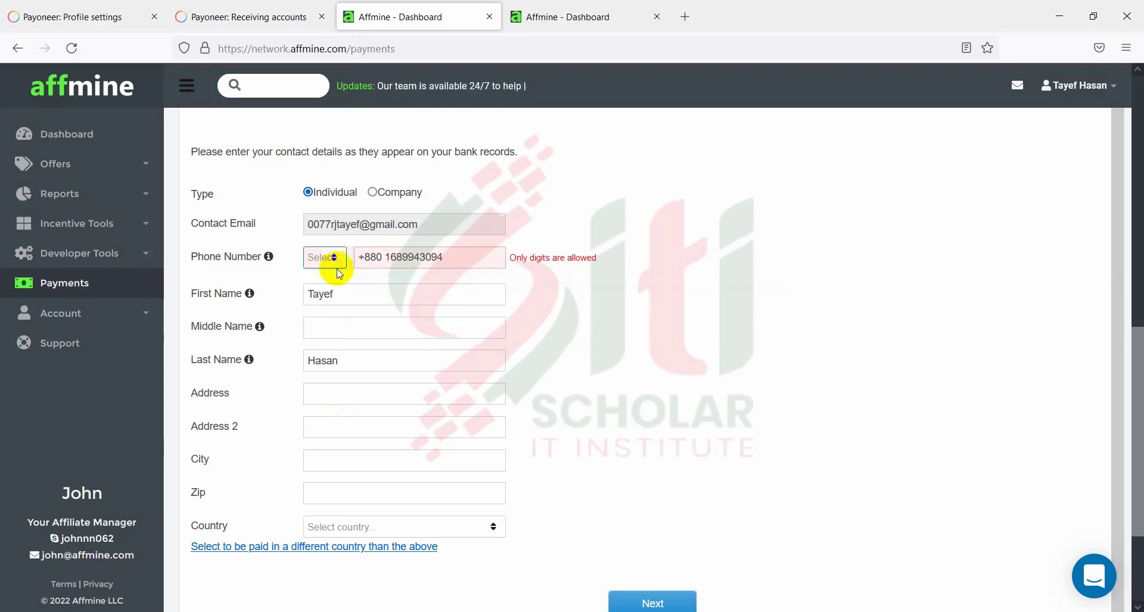
click(327, 262)
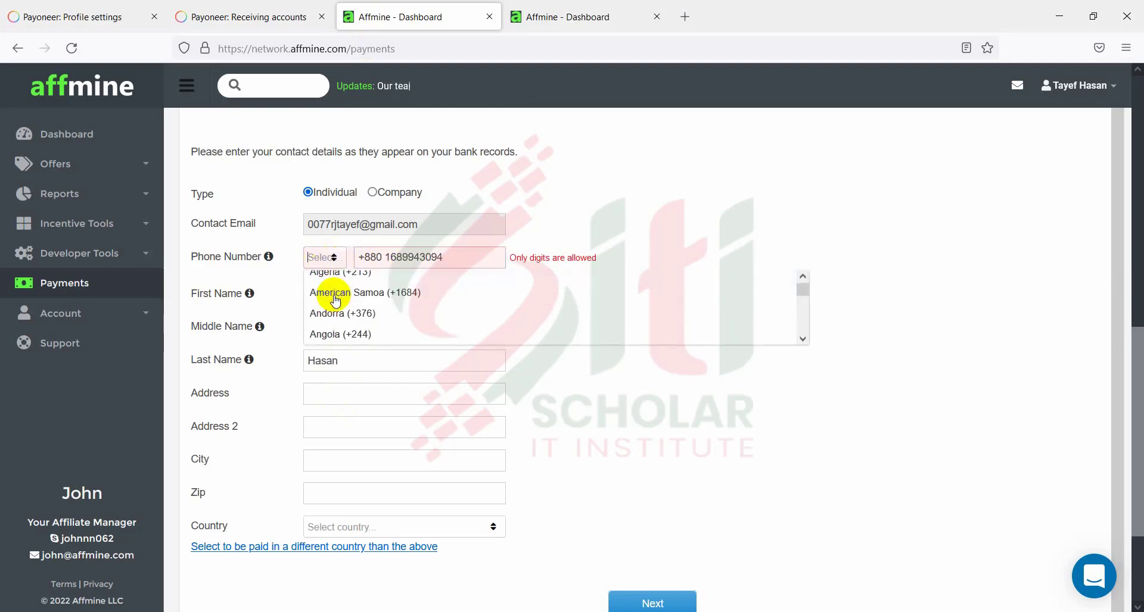
scroll(321, 292, down, 5)
click(339, 334)
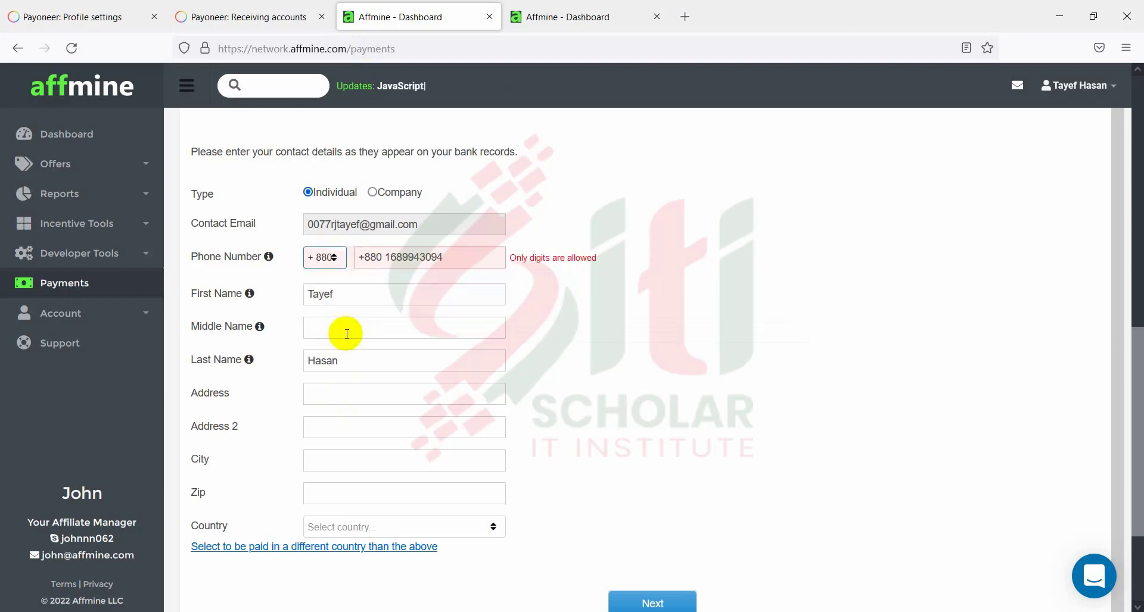
click(379, 259)
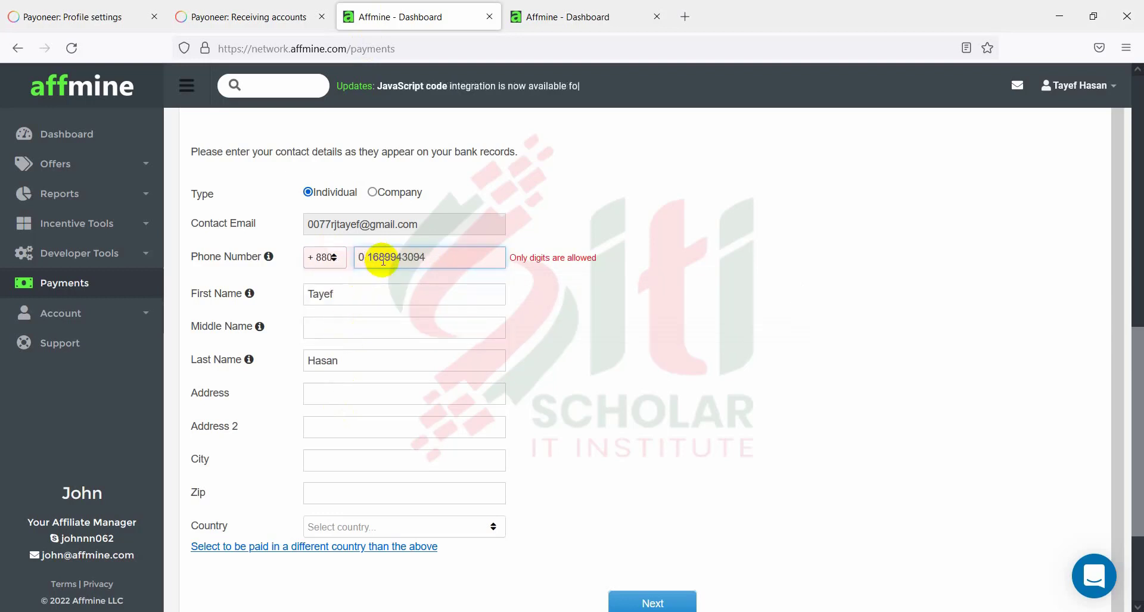
key(BackSpace)
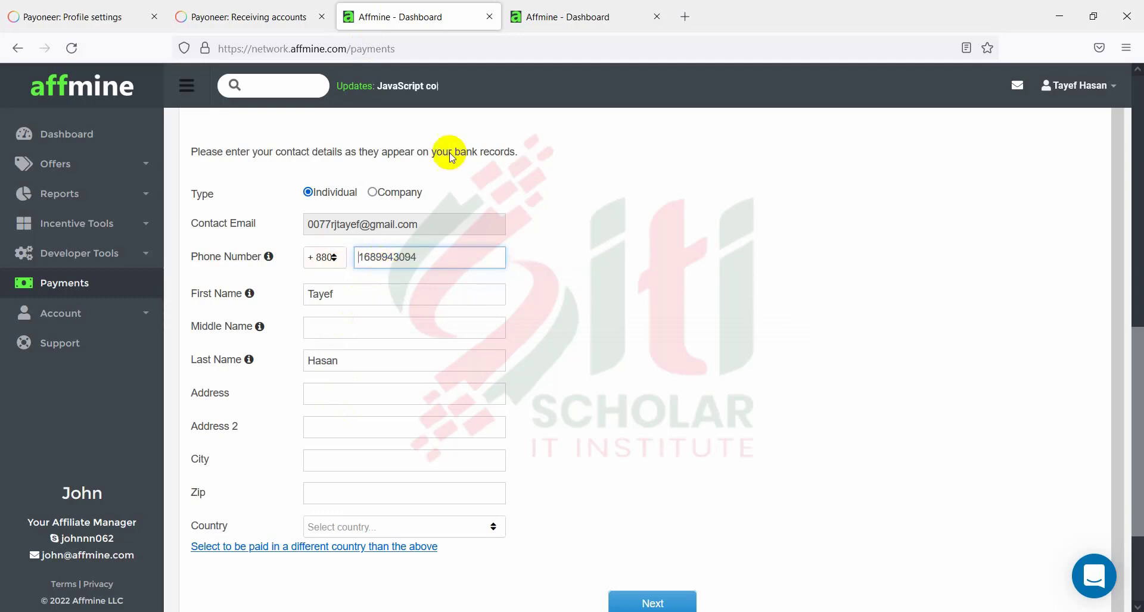
click(661, 307)
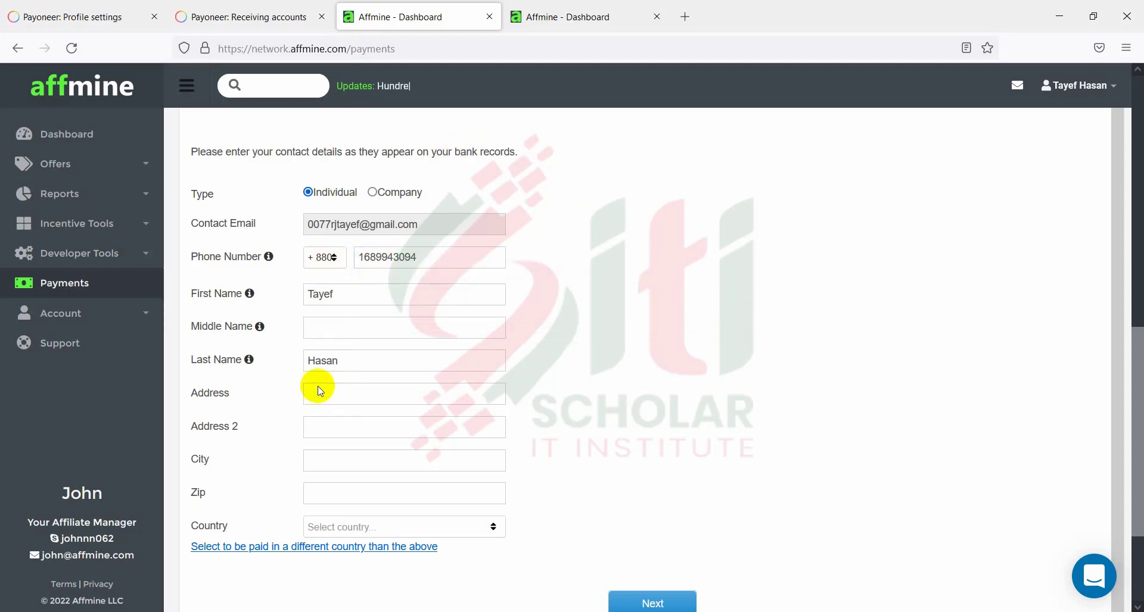
Complete the first name to match the Payoneer profile and copy the profile's address line 1 into the form's Address field.
click(310, 298)
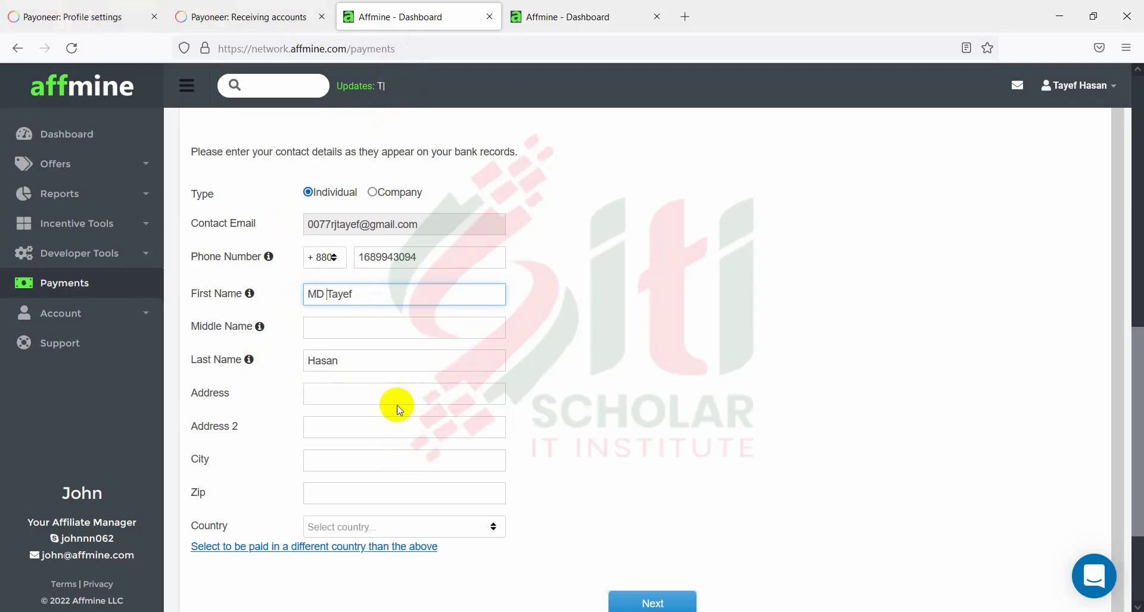
scroll(387, 397, down, 1)
click(336, 316)
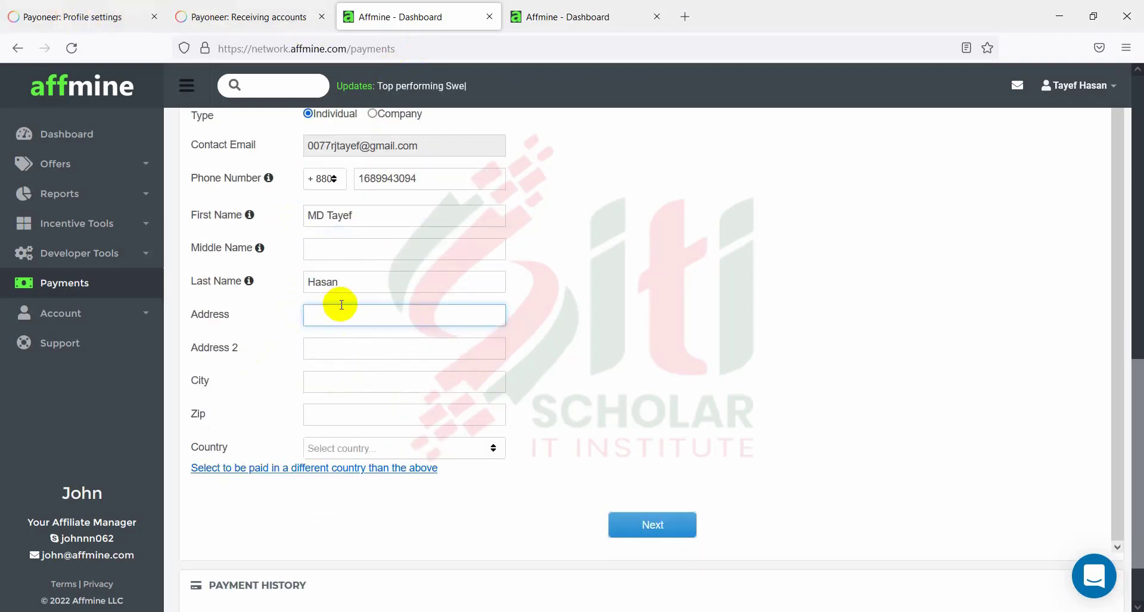
click(196, 16)
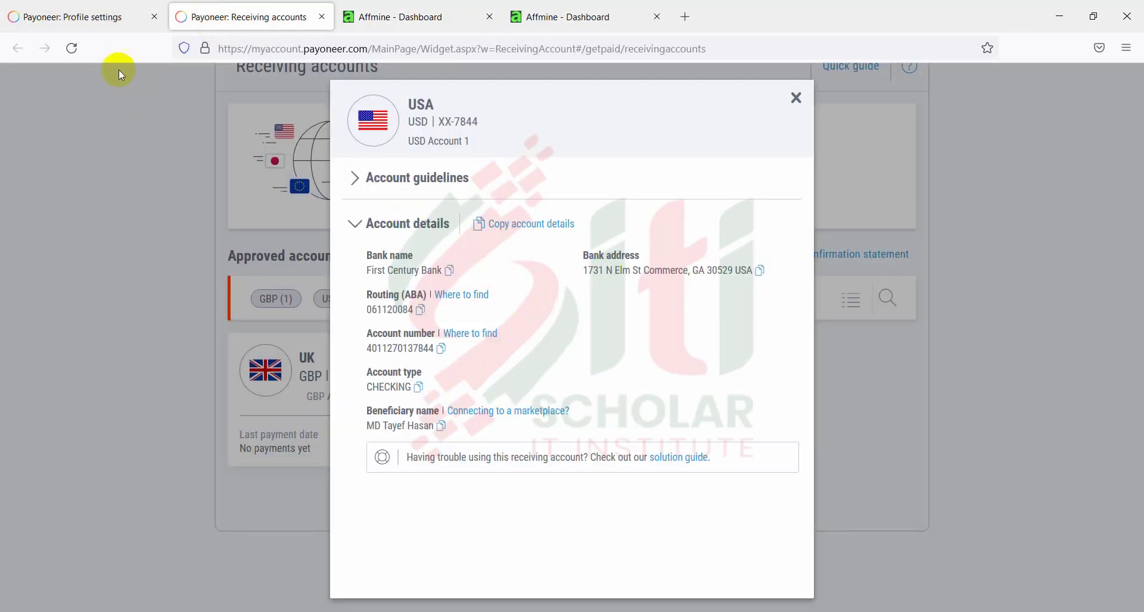
click(82, 16)
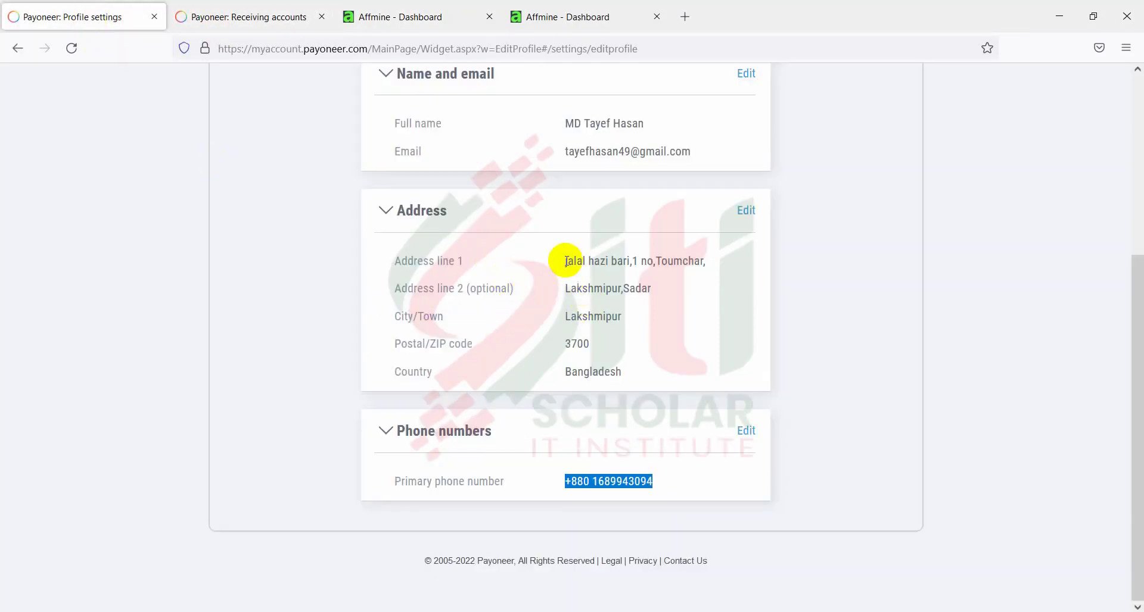
drag(566, 261, 735, 258)
right_click(660, 257)
click(678, 268)
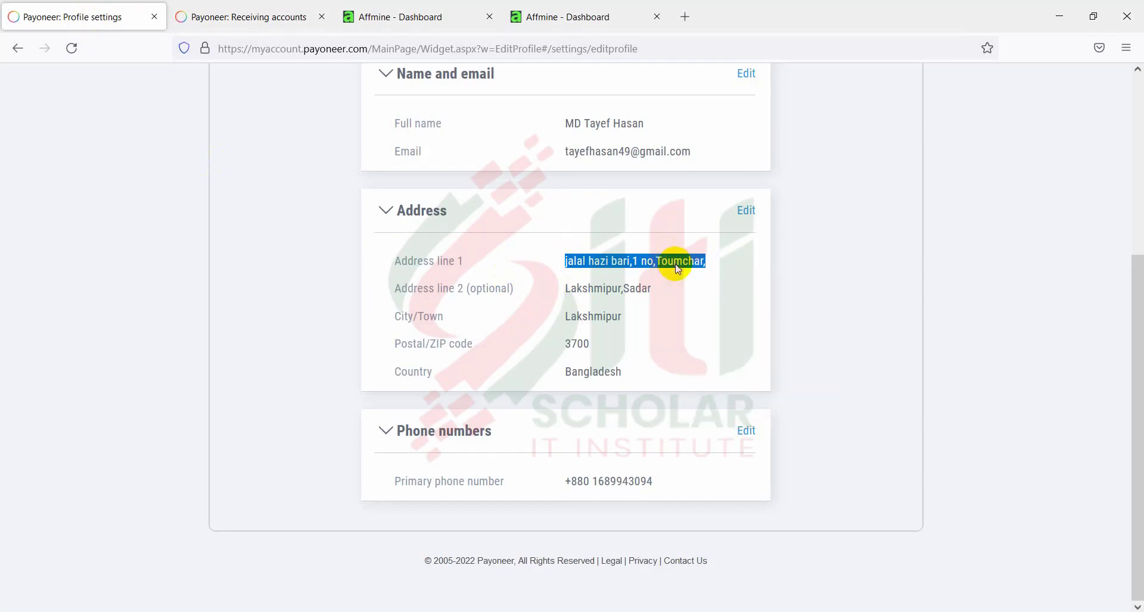
click(386, 16)
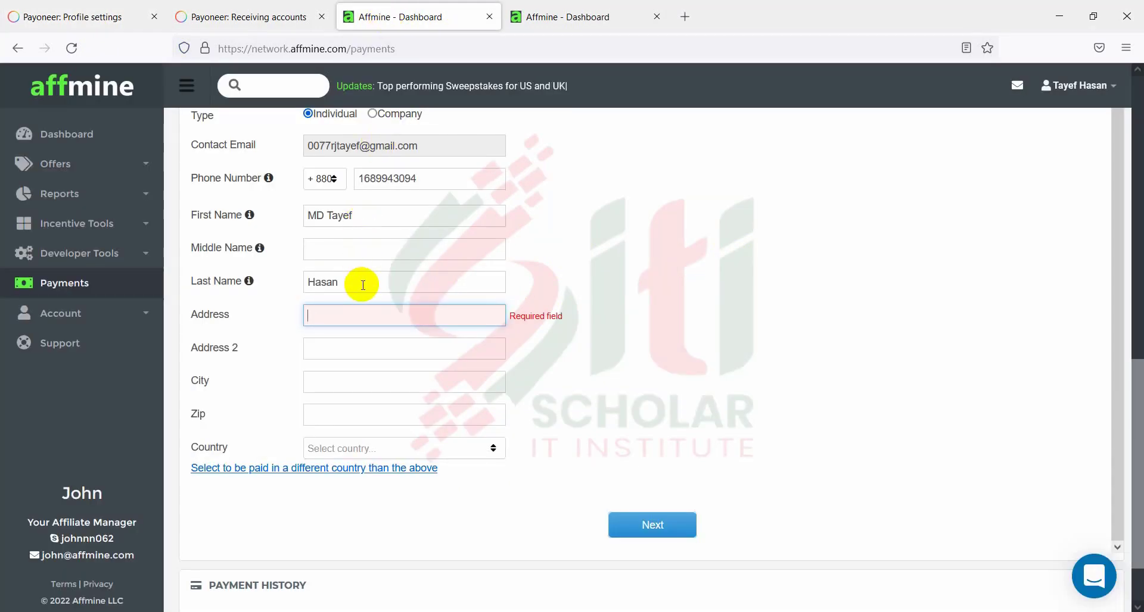
key(ctrl+v)
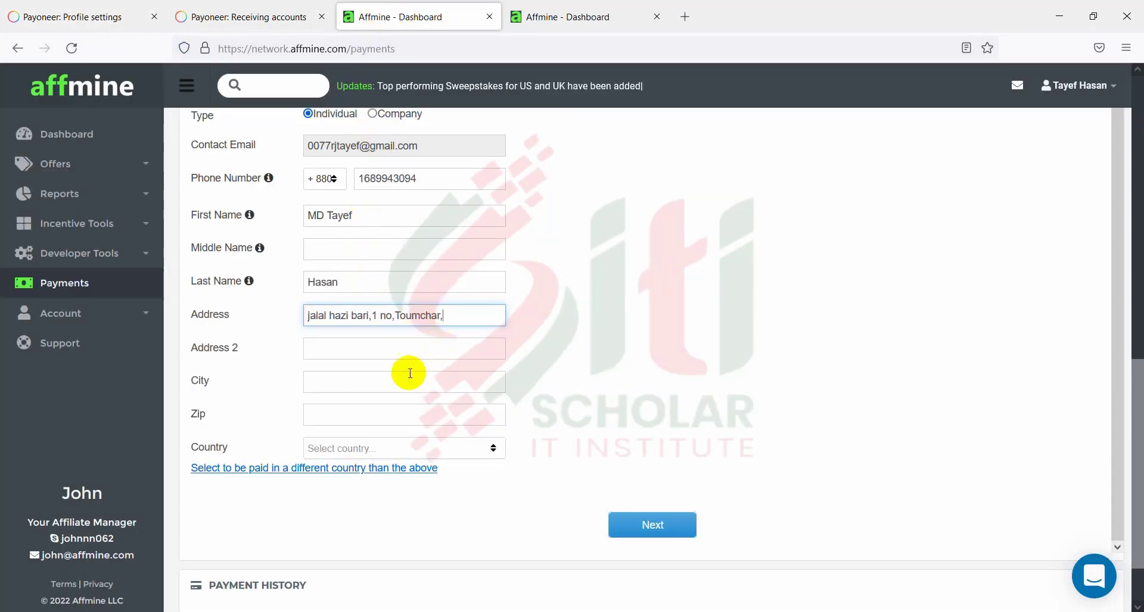
Fill in the city and zip code from the Payoneer profile and set the country to Bangladesh.
click(379, 381)
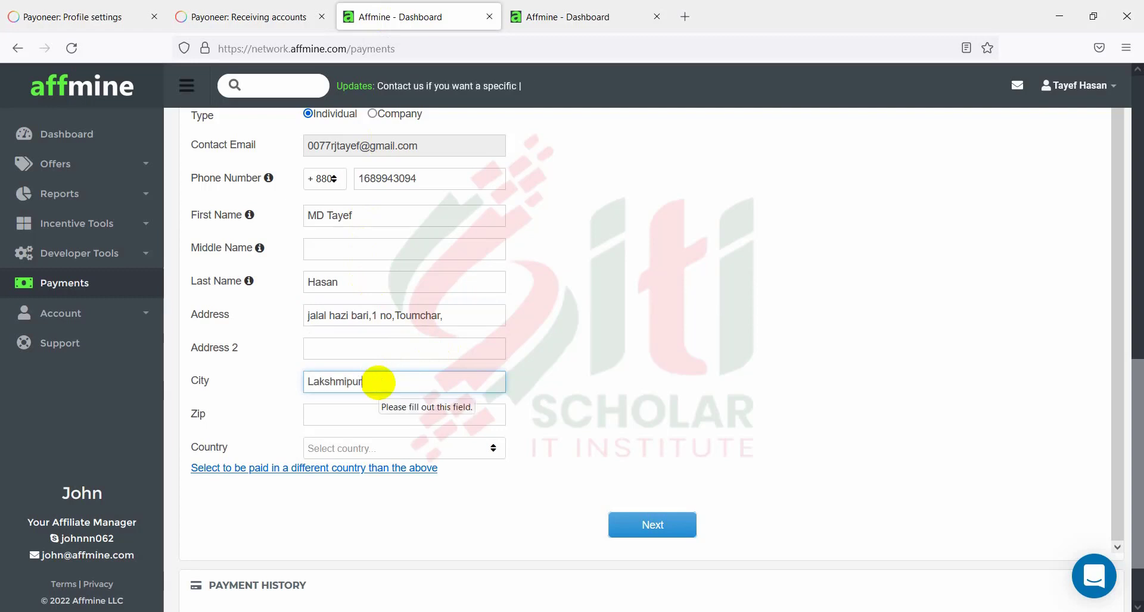
click(354, 421)
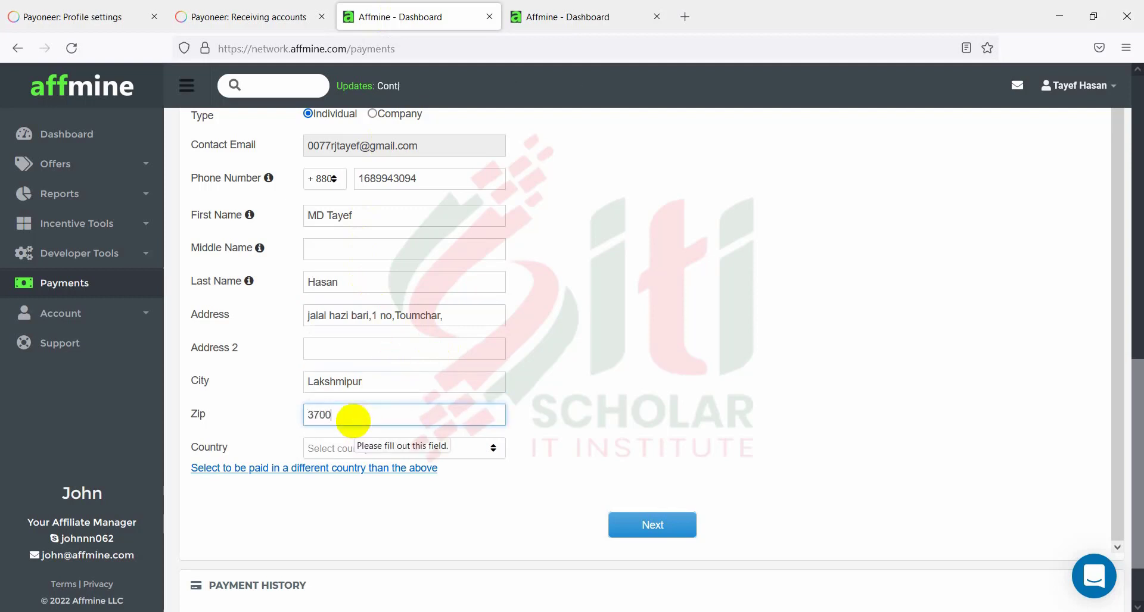
click(695, 362)
scroll(685, 363, down, 2)
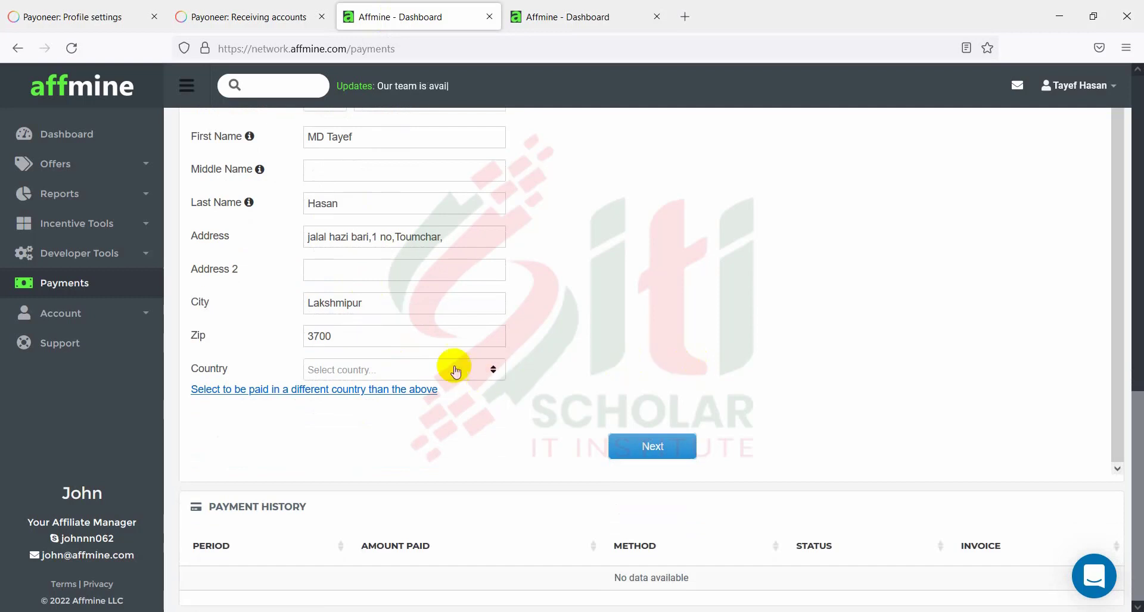
click(456, 370)
scroll(397, 420, down, 5)
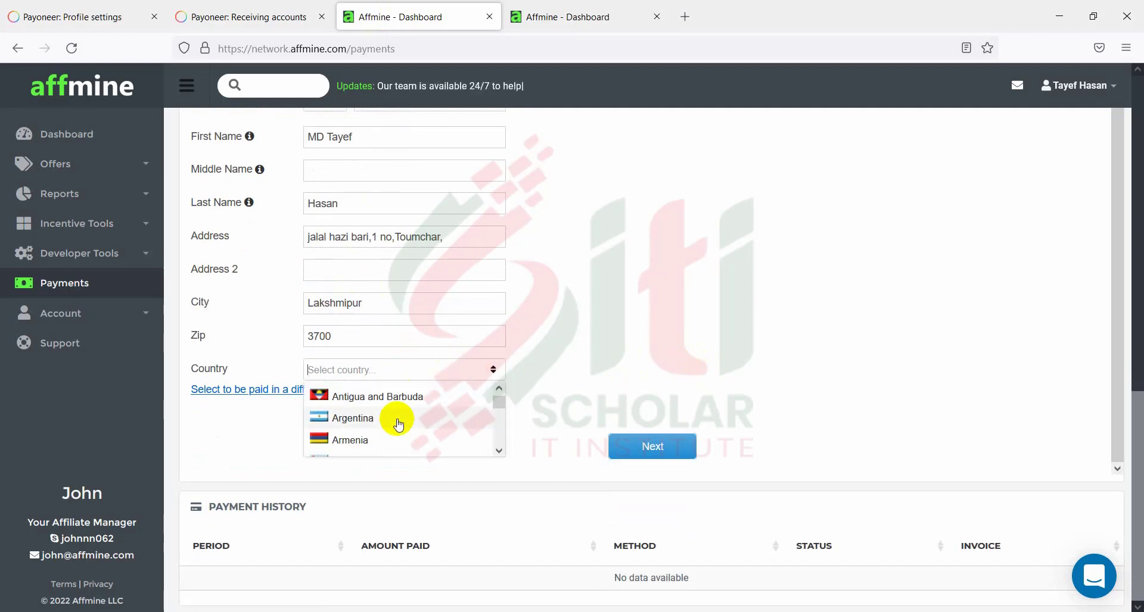
scroll(385, 425, down, 1)
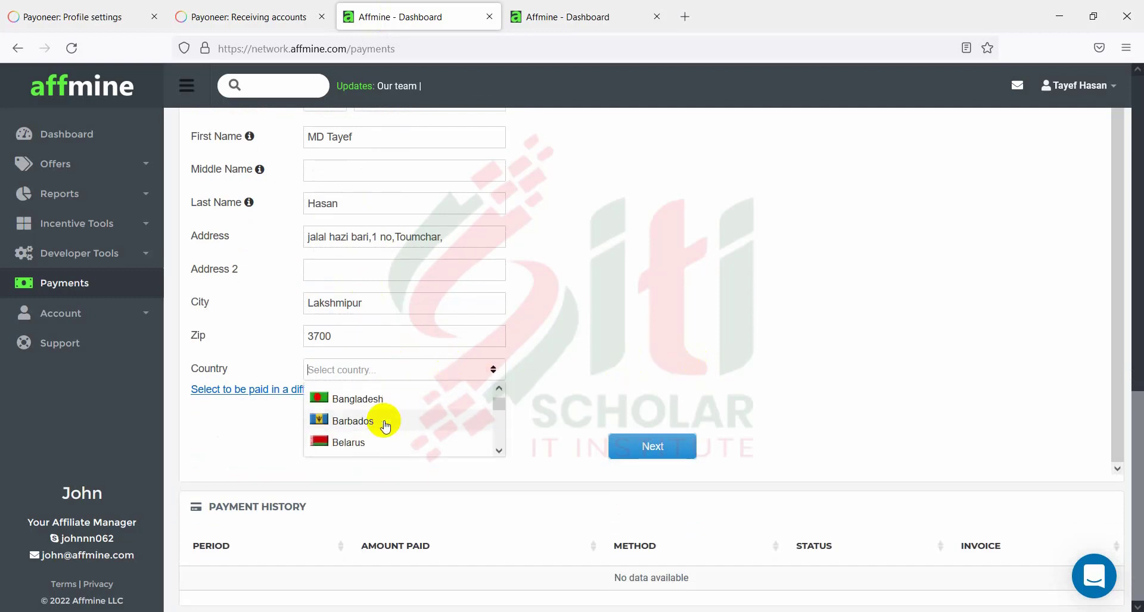
click(372, 402)
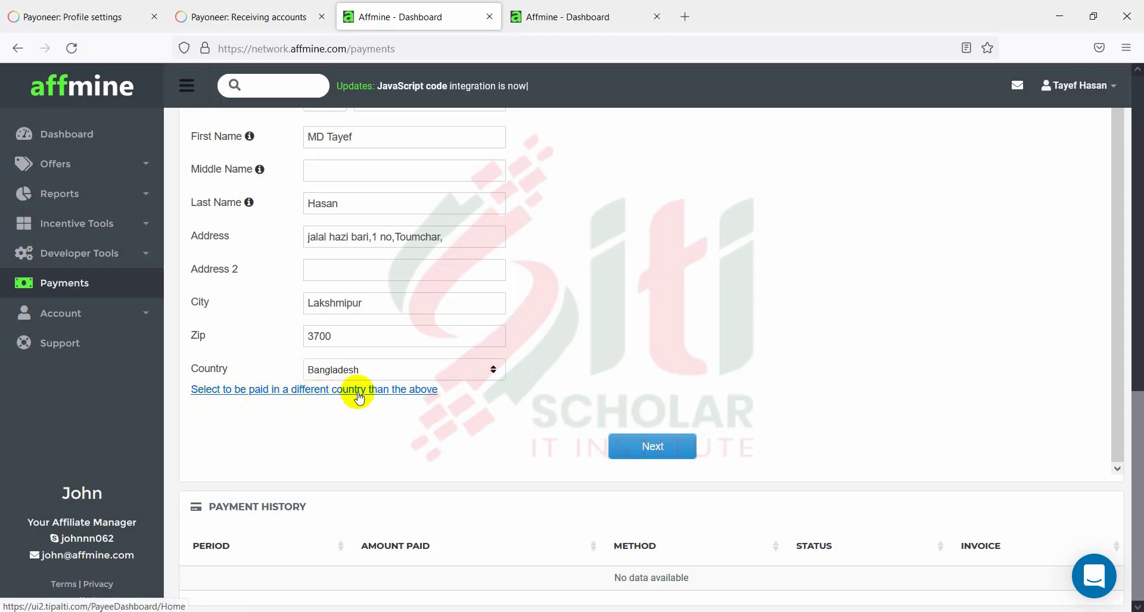
Enable payment in a different country than the address and look at the Payment Country choices without selecting one.
click(416, 390)
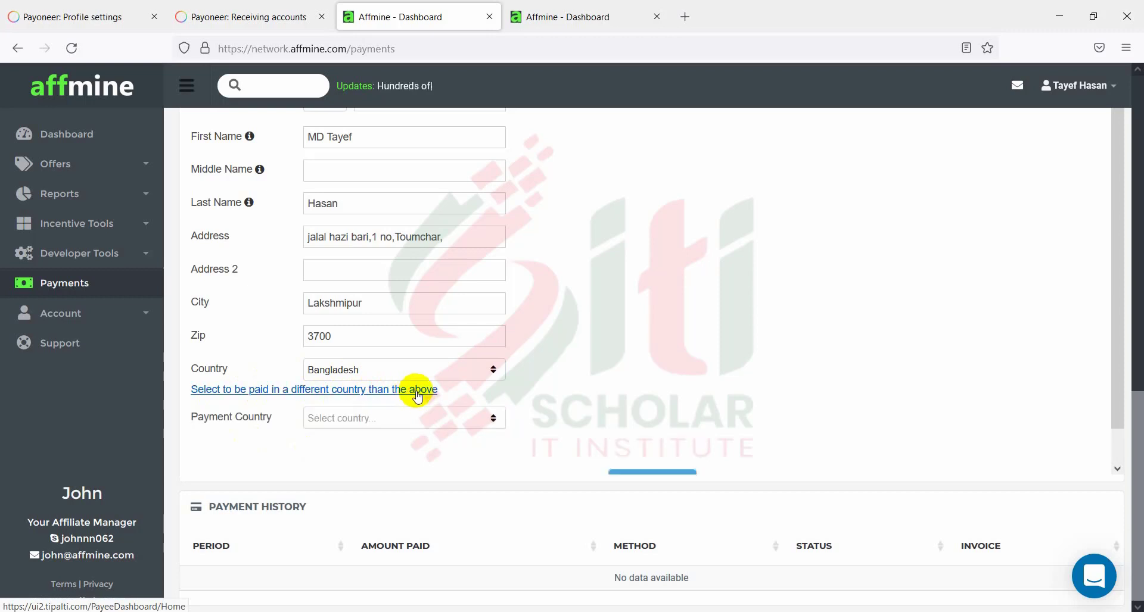
click(346, 420)
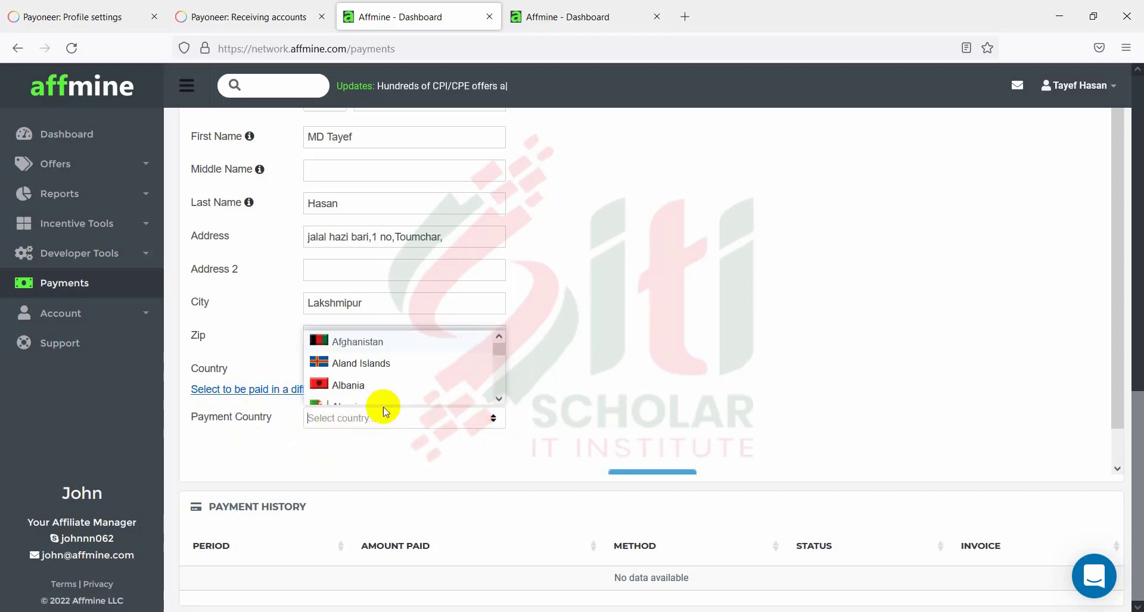
click(241, 459)
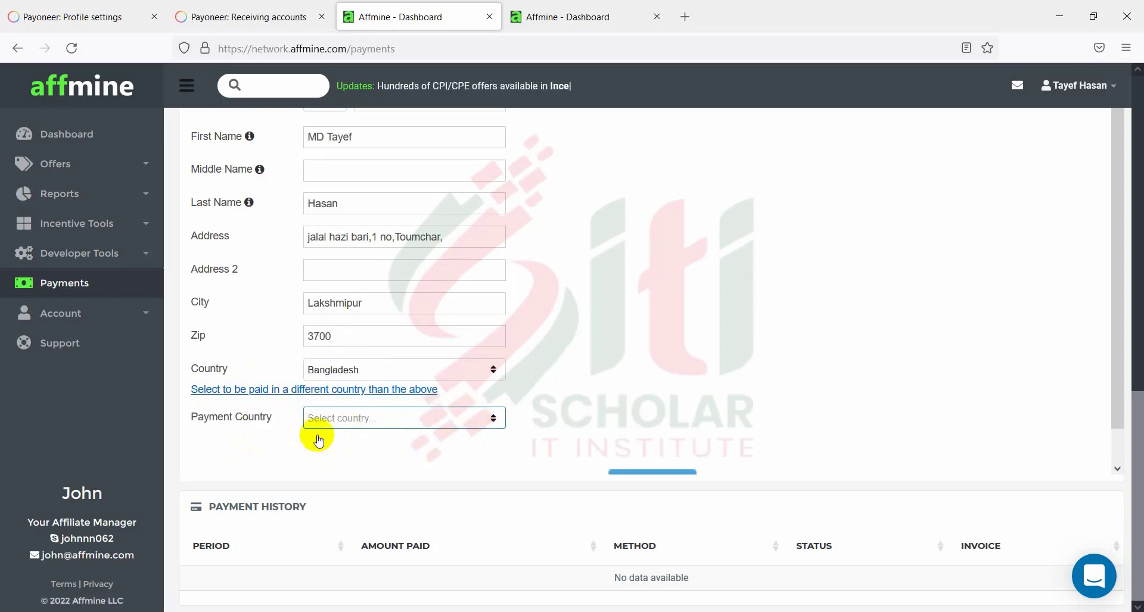
Read Steps 2 and 3 of the Payoneer instructions and copy the livechat message "I want to use Tipalti for Payoneer payments".
click(569, 16)
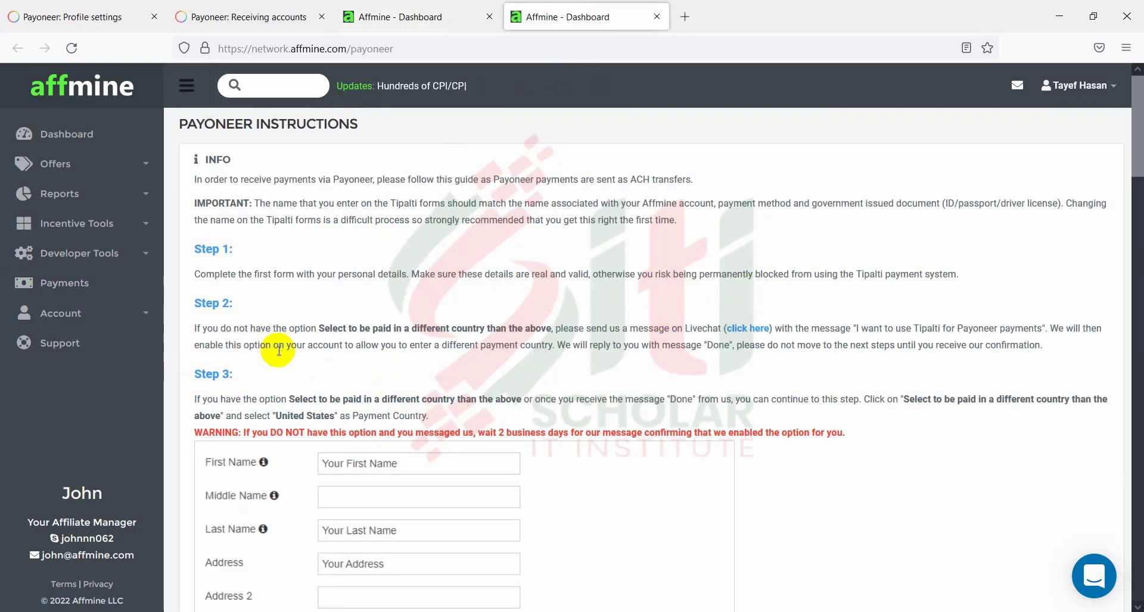
scroll(256, 340, down, 1)
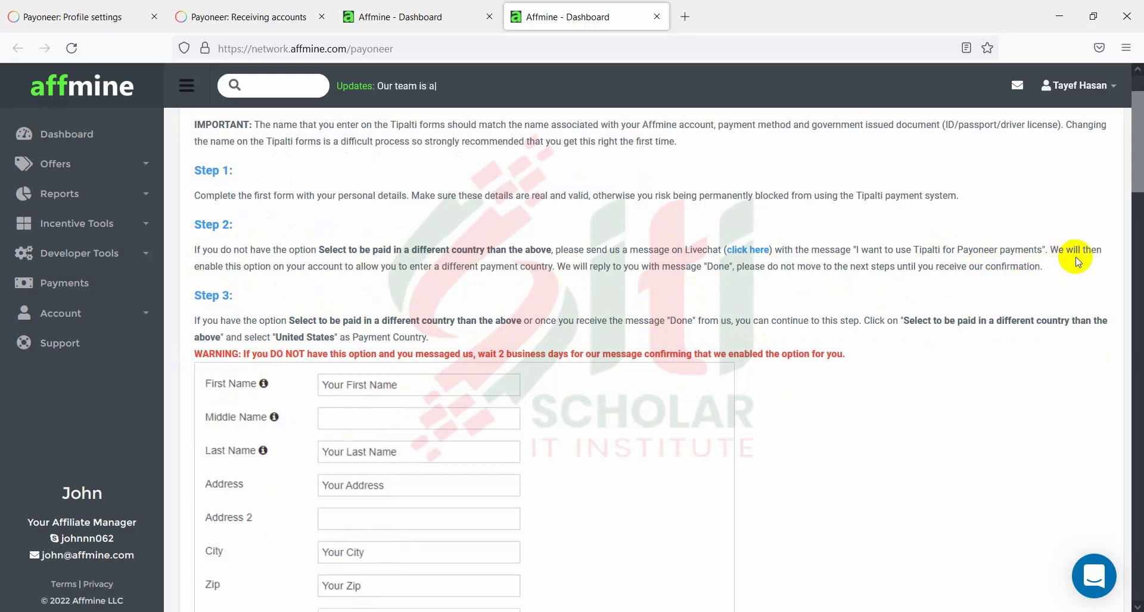
drag(856, 251, 1020, 251)
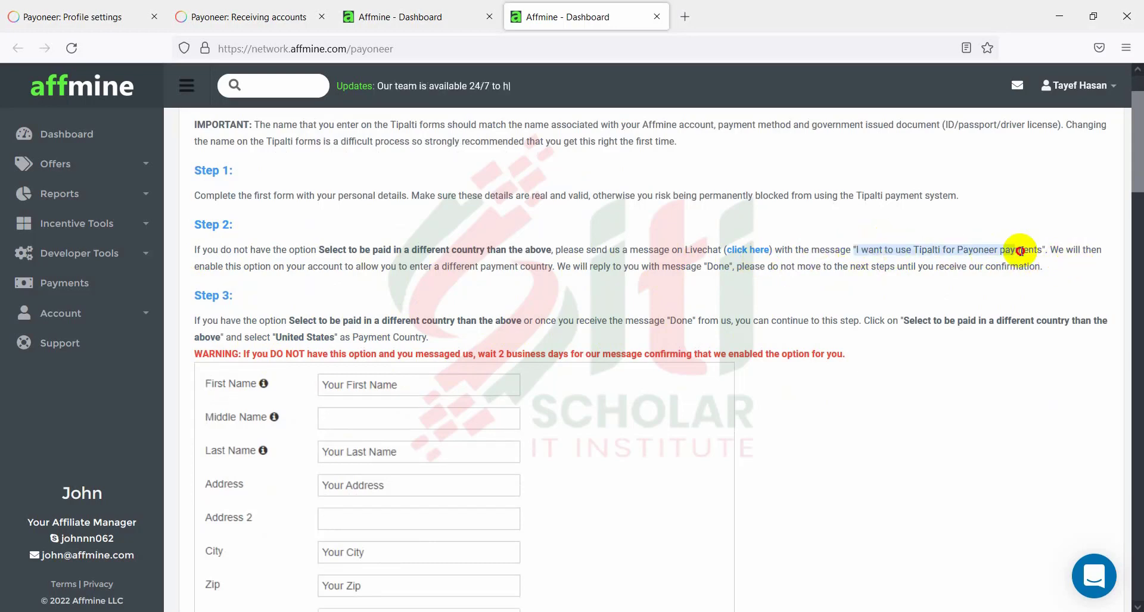
right_click(1038, 248)
click(1000, 262)
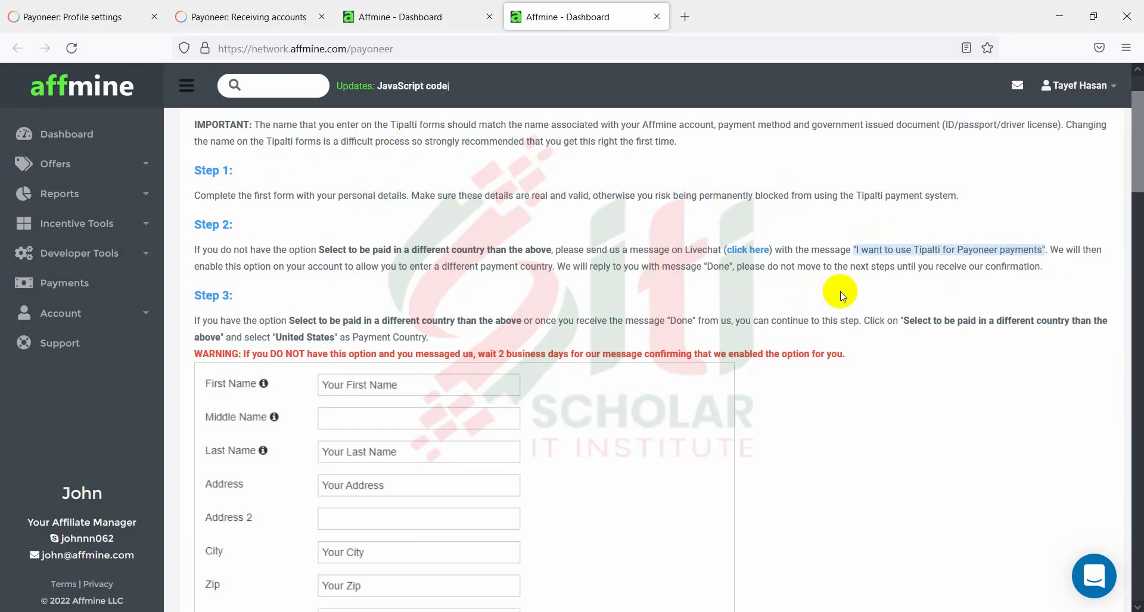
click(383, 16)
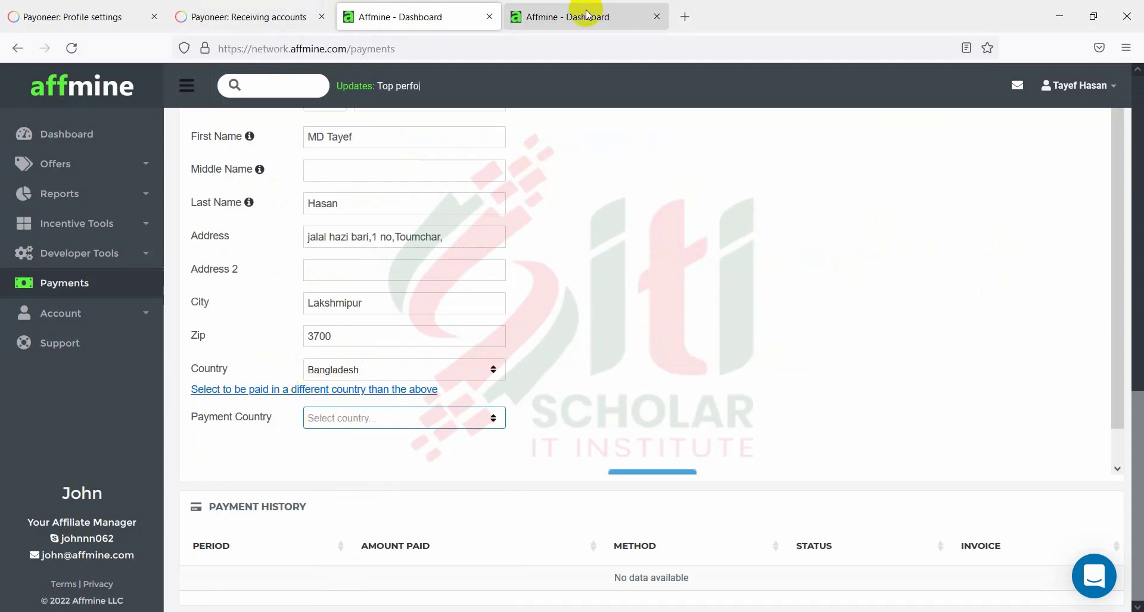
click(548, 16)
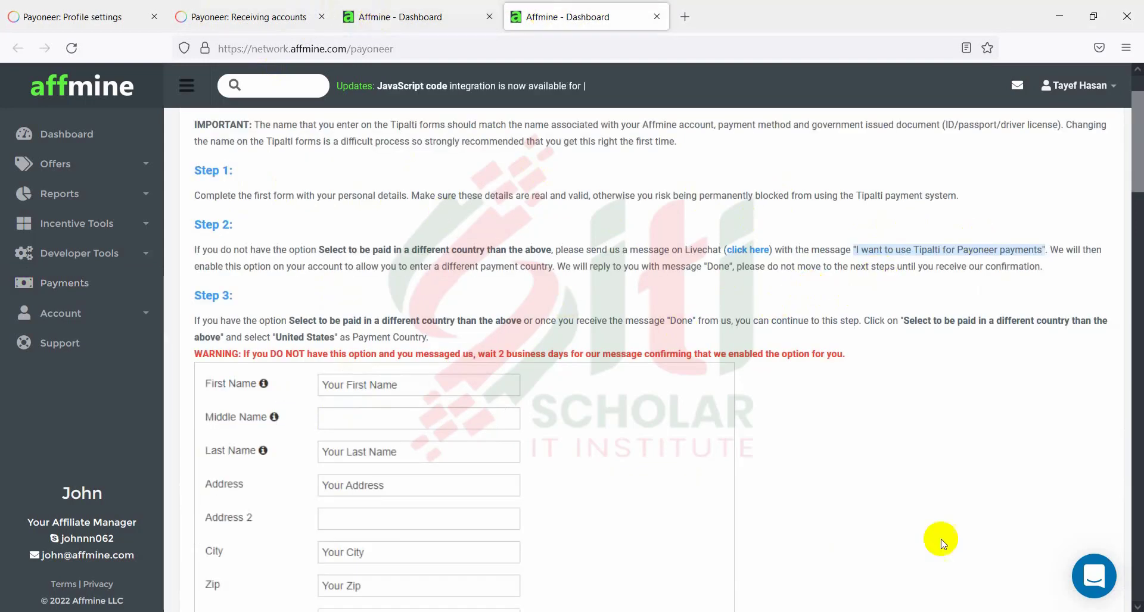
Look at the livechat messenger, close it and reread the Step 3 requirement about receiving the "Done" message.
click(1105, 588)
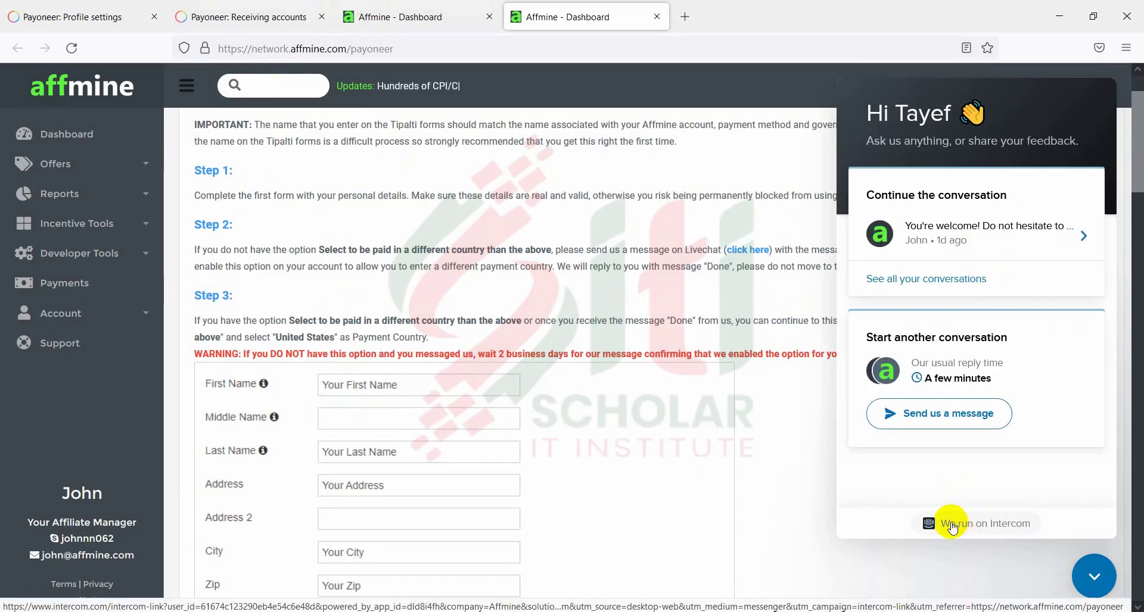
click(1094, 577)
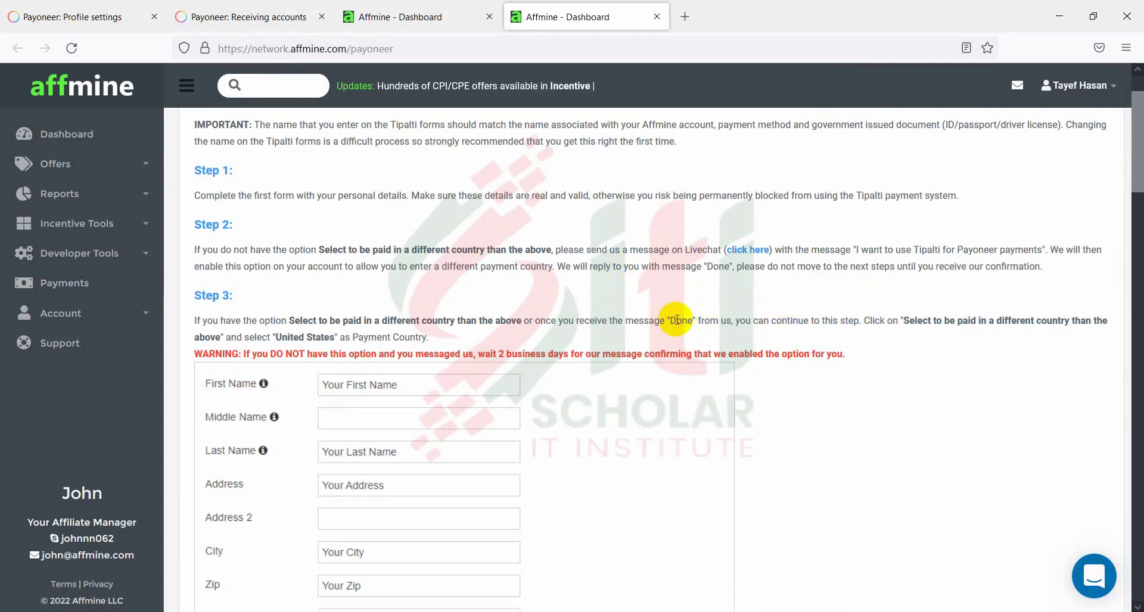
mouse_move(669, 323)
mouse_down()
mouse_move(709, 331)
mouse_move(684, 327)
mouse_up()
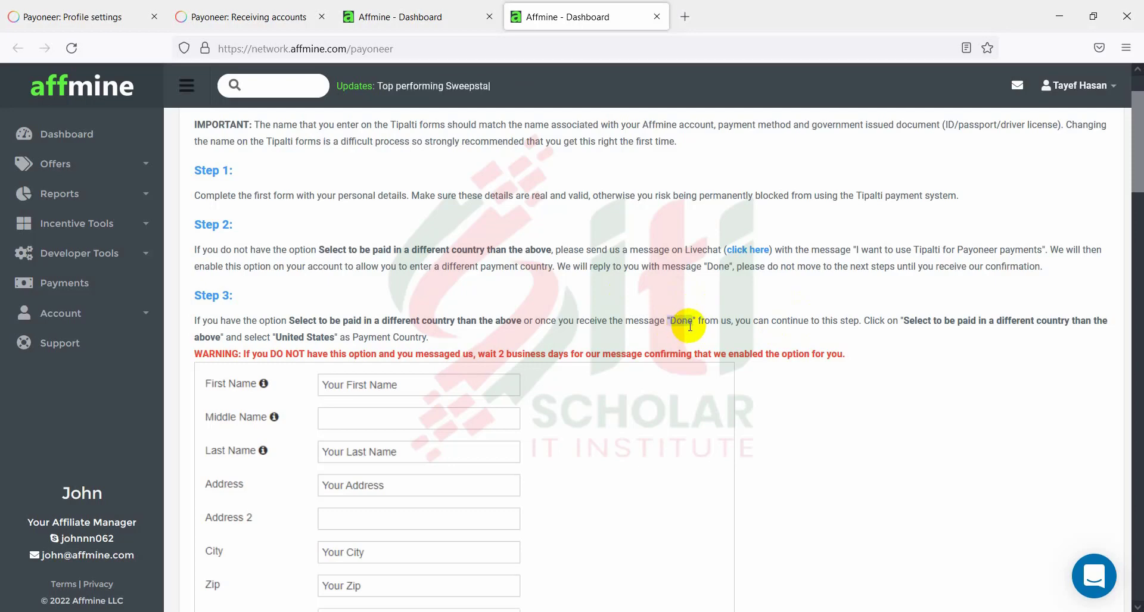
Return to the Tipalti address form on the Payments page and set the Payment Country to United States.
click(423, 15)
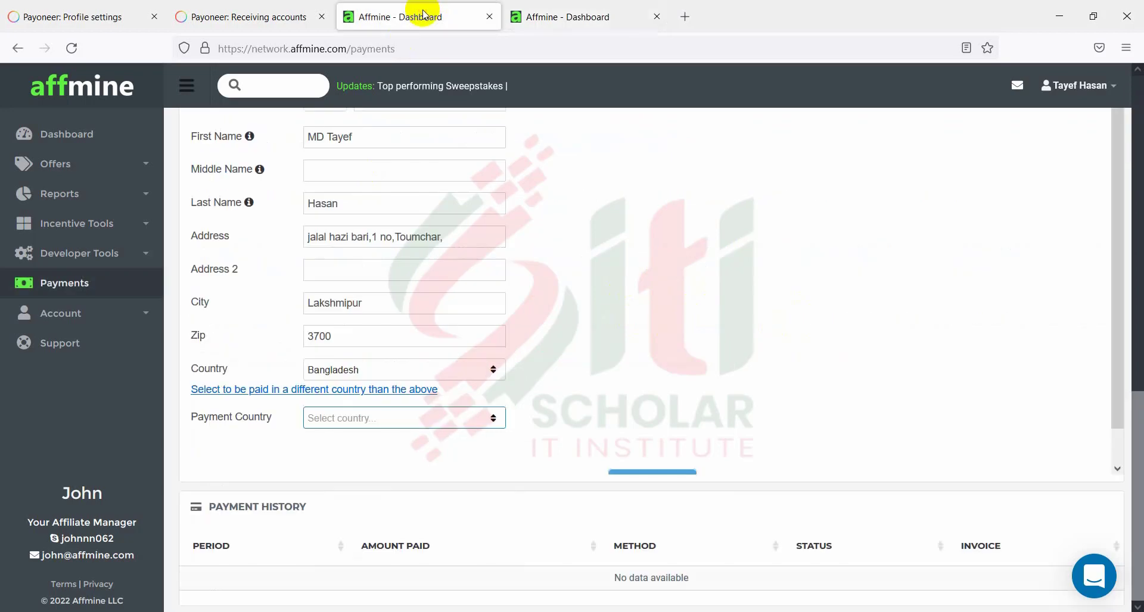
click(377, 390)
click(405, 392)
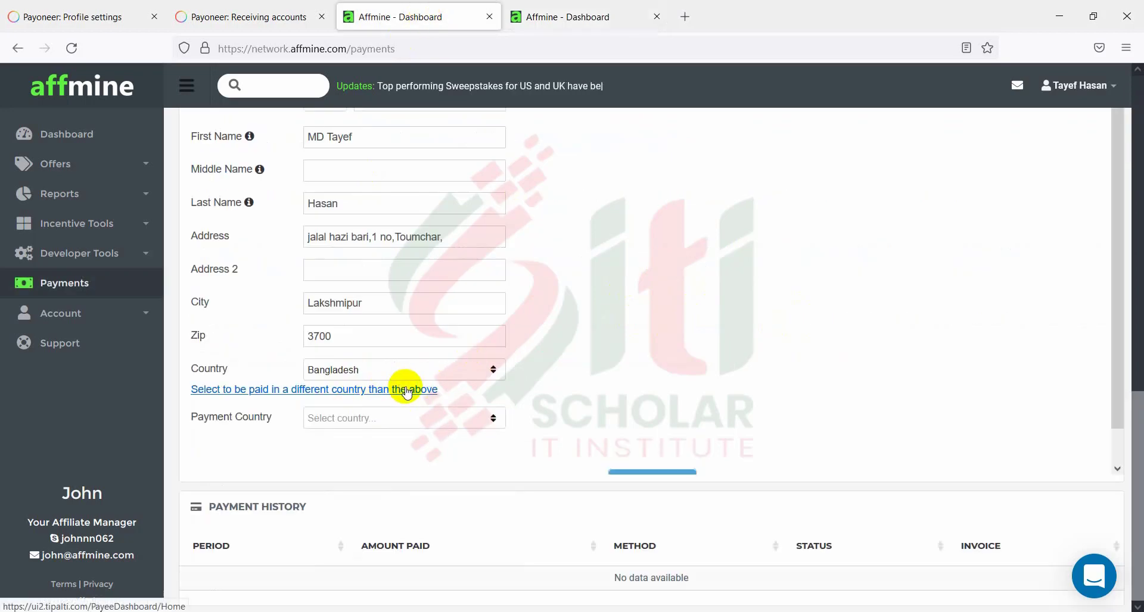
click(350, 419)
scroll(429, 370, down, 15)
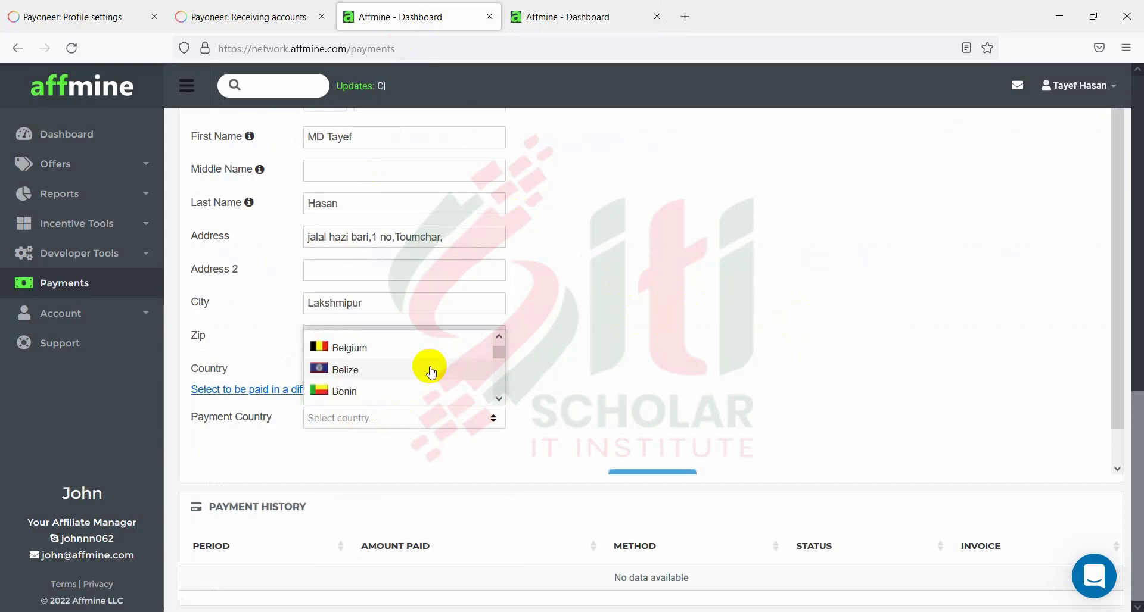
drag(500, 363, 503, 395)
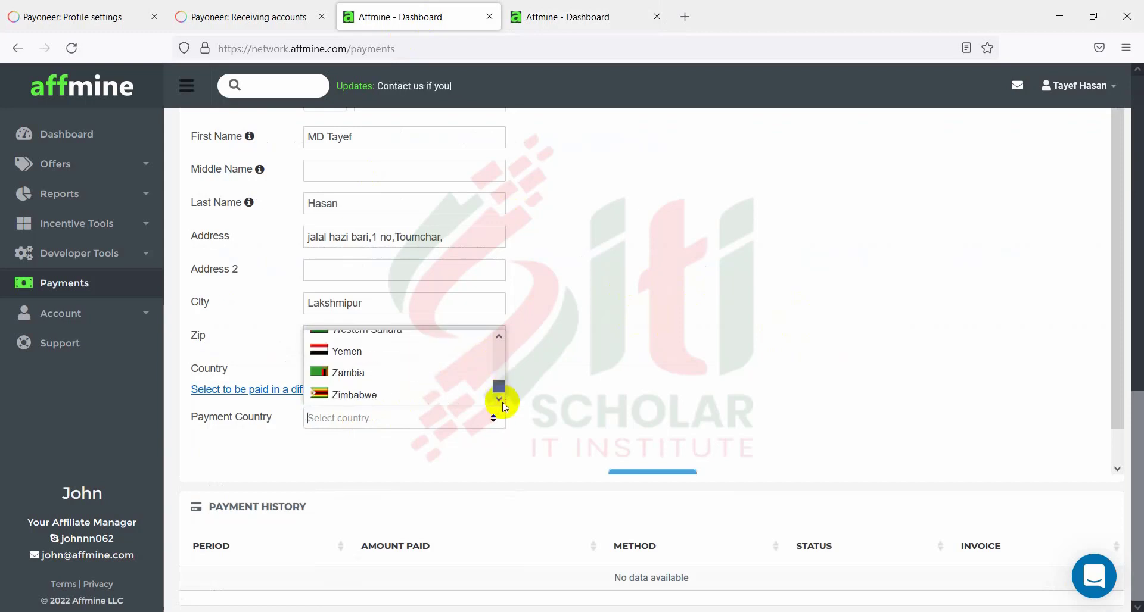
scroll(417, 383, up, 3)
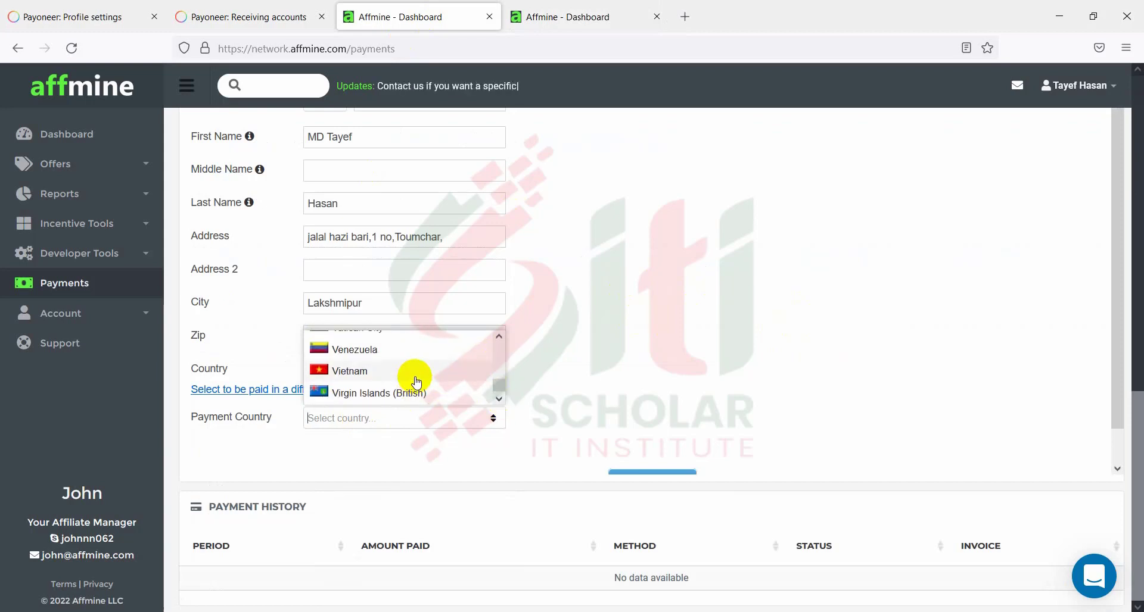
scroll(416, 381, up, 3)
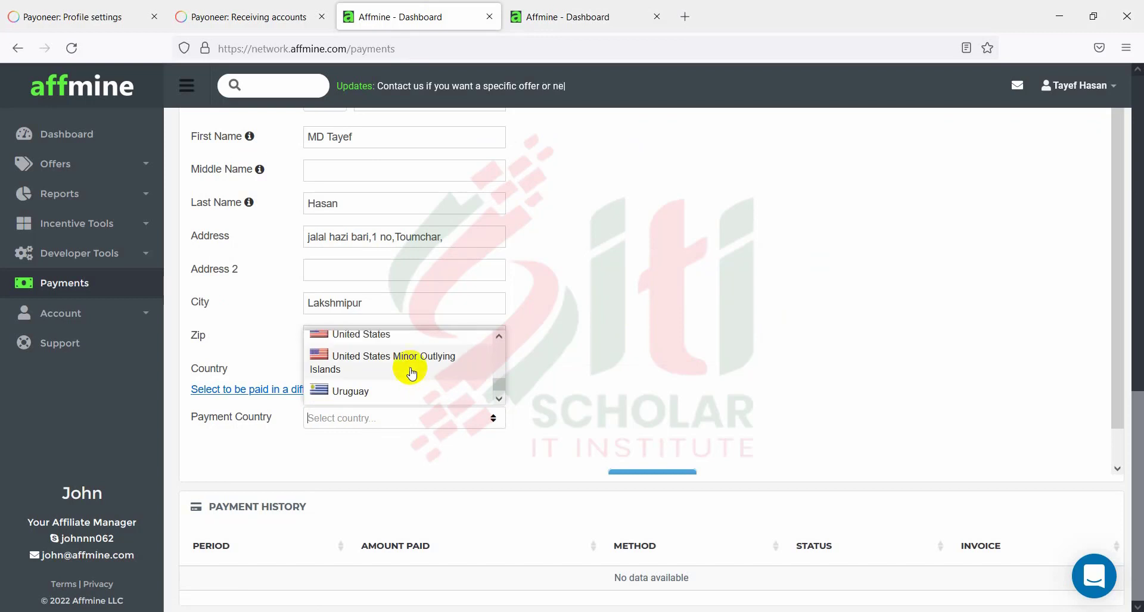
click(392, 335)
Review and submit the address form, confirming the unverified contact address to continue to the payment method stage.
scroll(584, 386, up, 3)
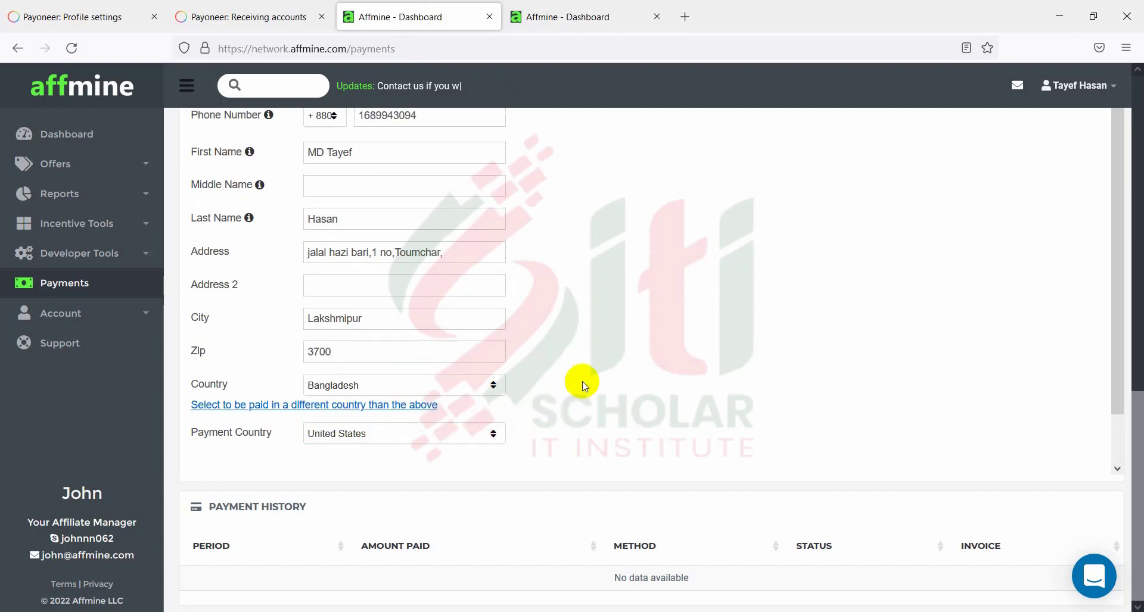
scroll(399, 316, down, 1)
scroll(400, 315, down, 2)
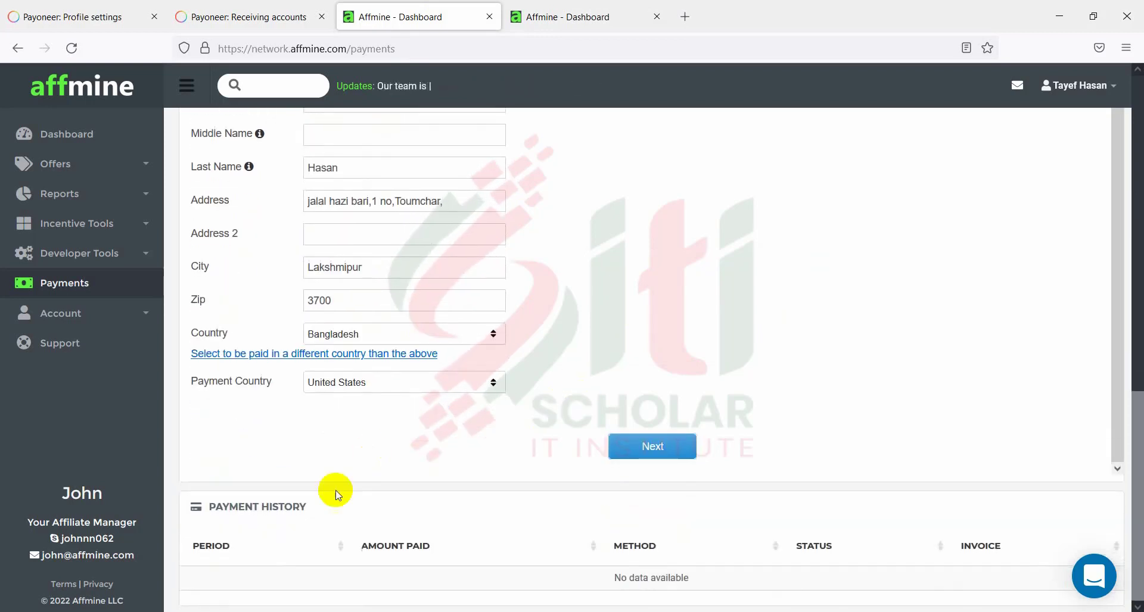
click(648, 444)
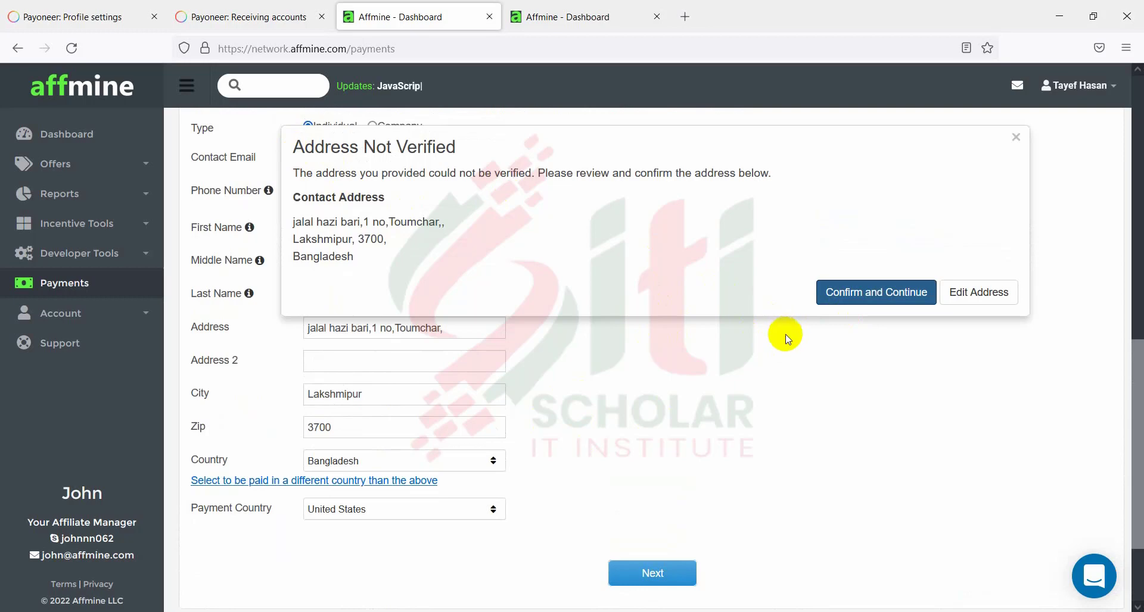
click(856, 297)
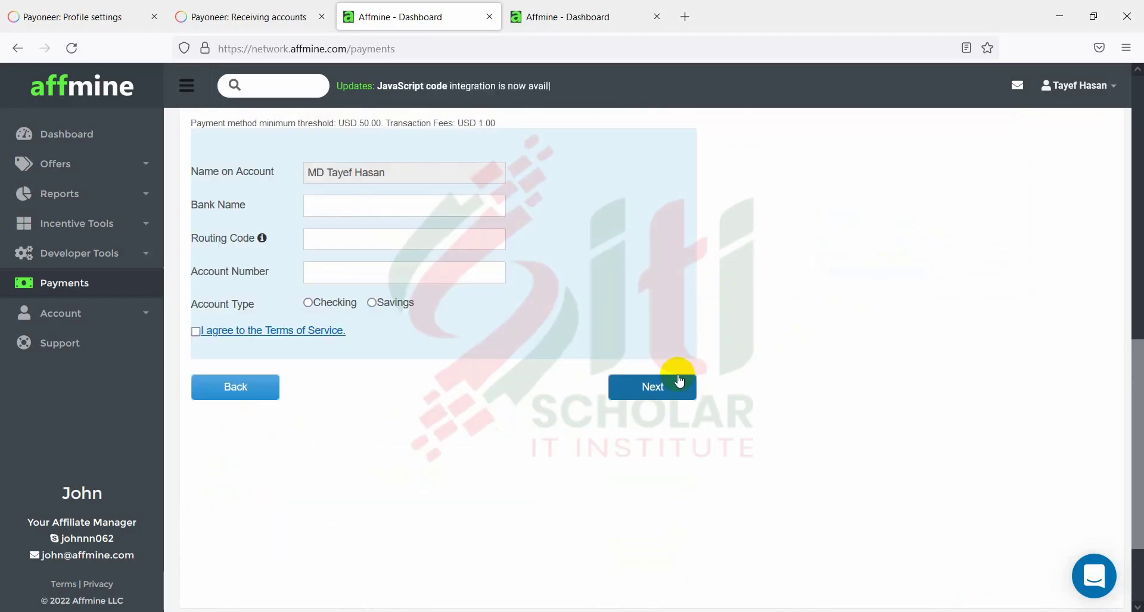
Choose Direct Deposit / ACH as the payment method.
scroll(332, 434, up, 3)
click(338, 366)
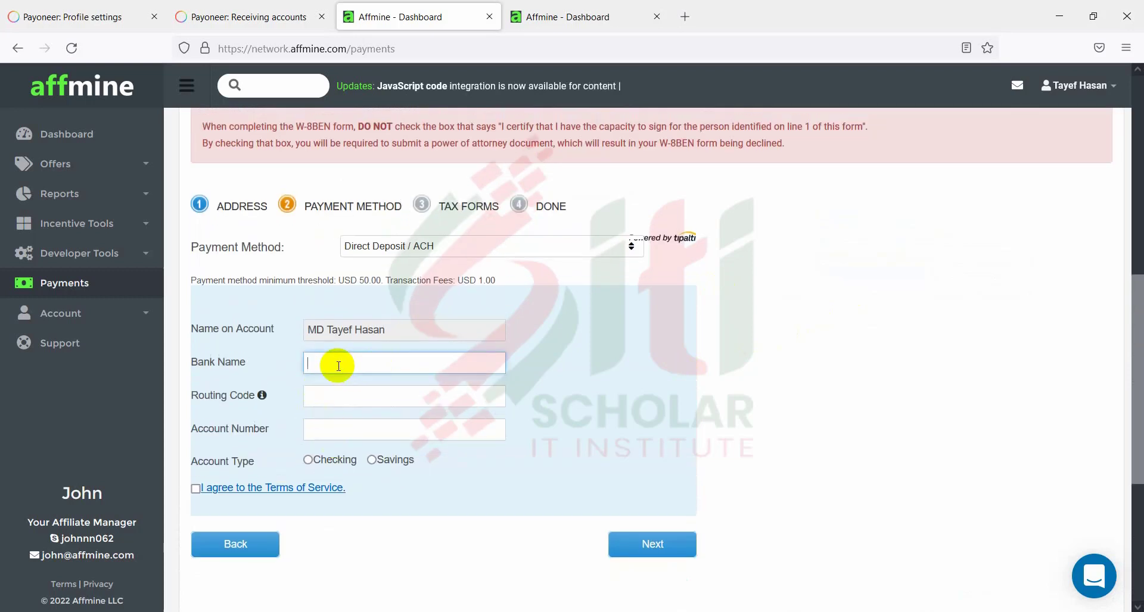
click(439, 250)
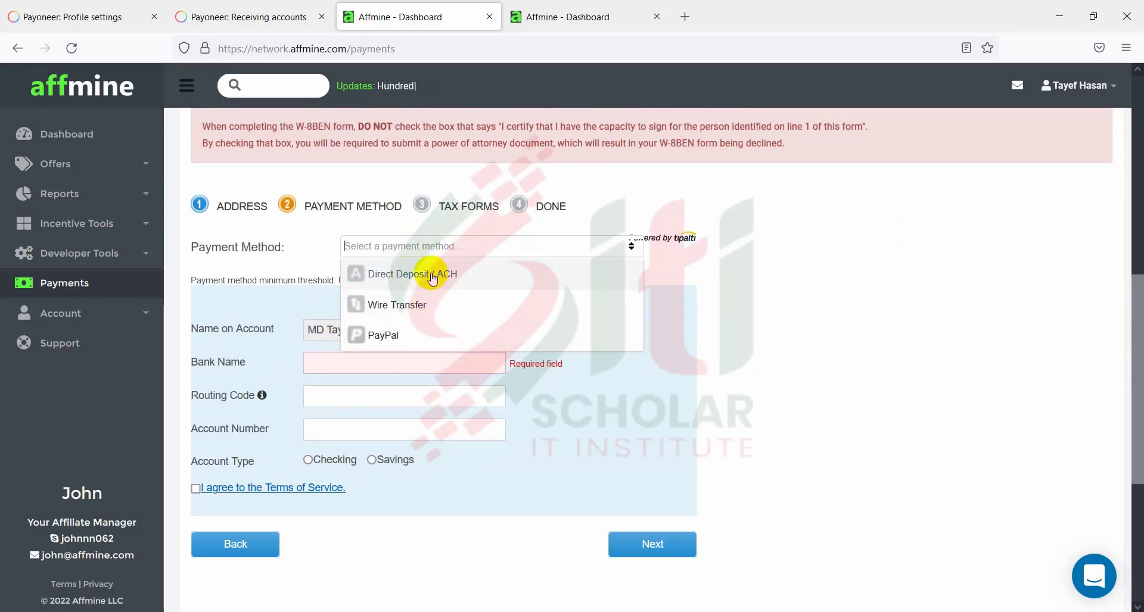
click(429, 276)
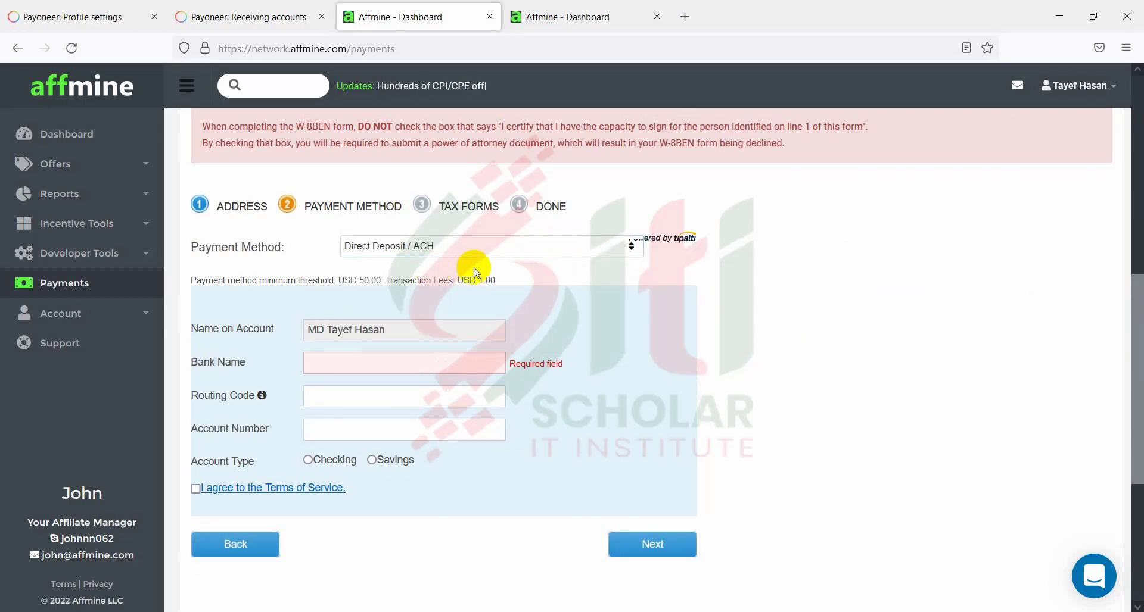
Copy the bank name First Century Bank from the Payoneer USA receiving account into the Bank Name field.
click(353, 365)
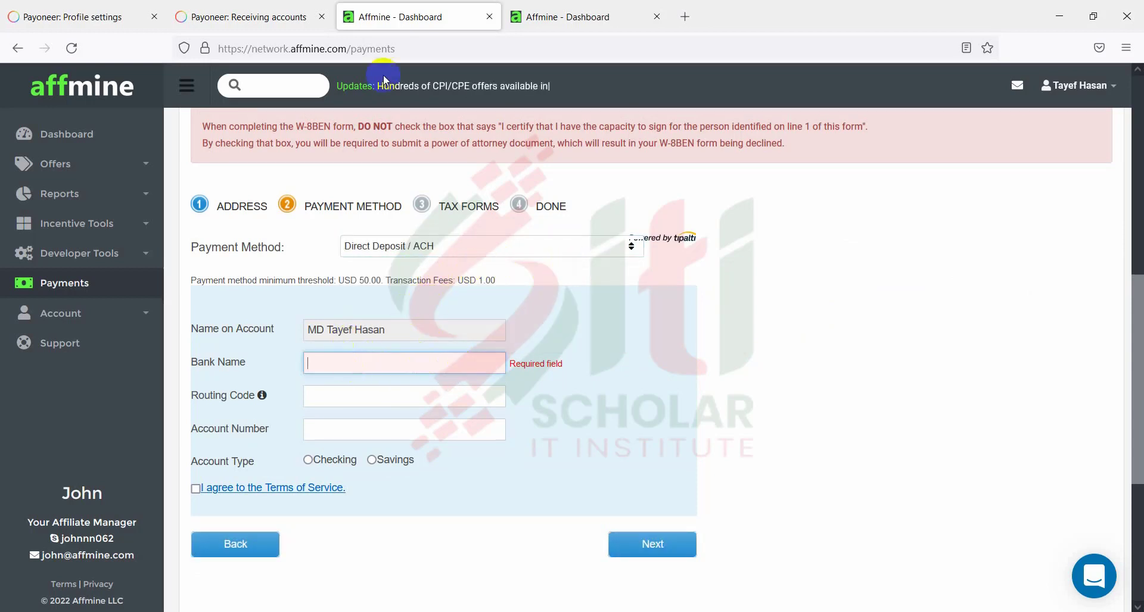
click(262, 13)
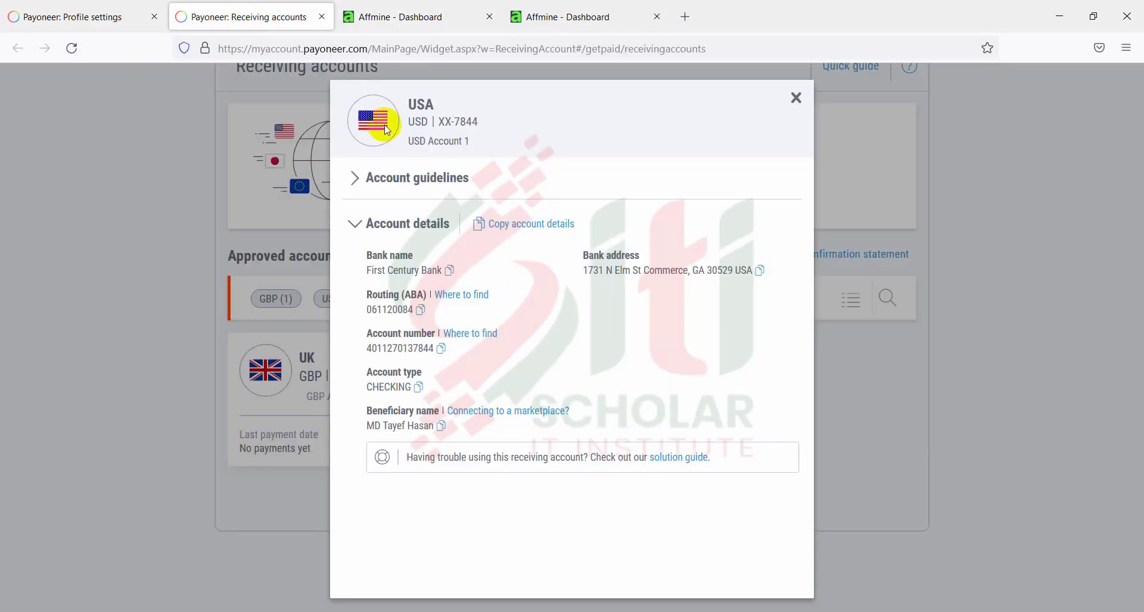
click(449, 271)
click(364, 24)
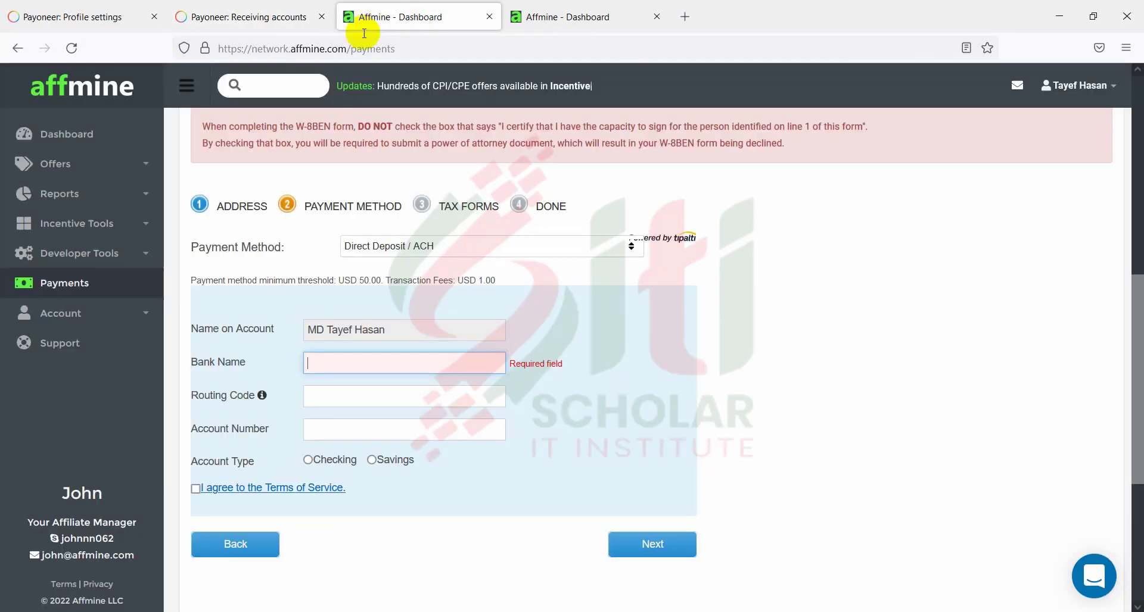
key(ctrl+v)
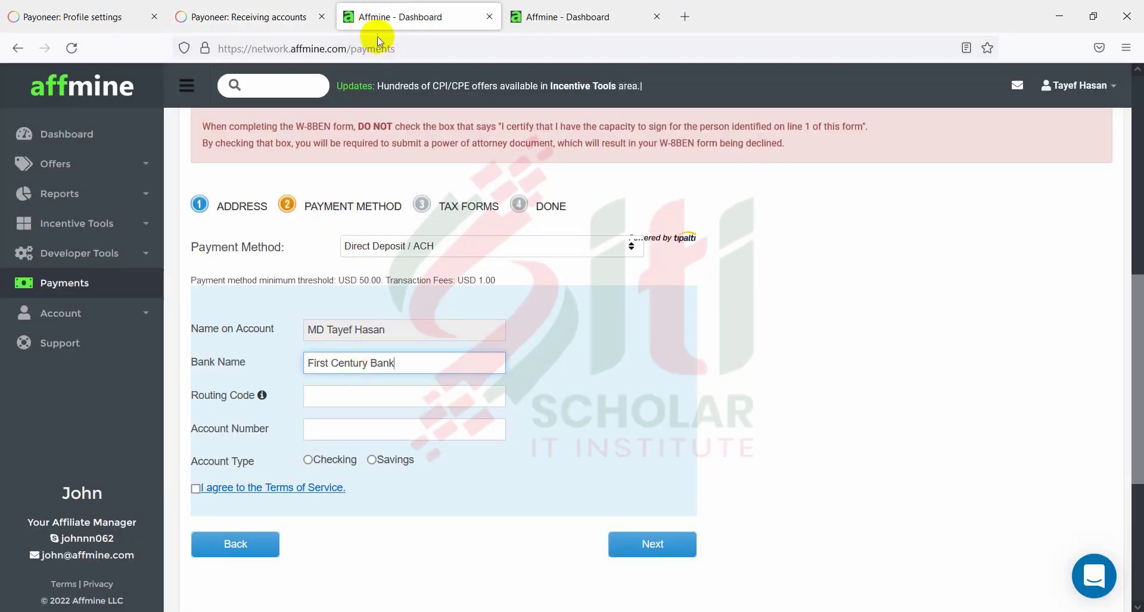
Copy the routing code and account number from the Payoneer USA receiving account into the matching Tipalti fields.
click(227, 9)
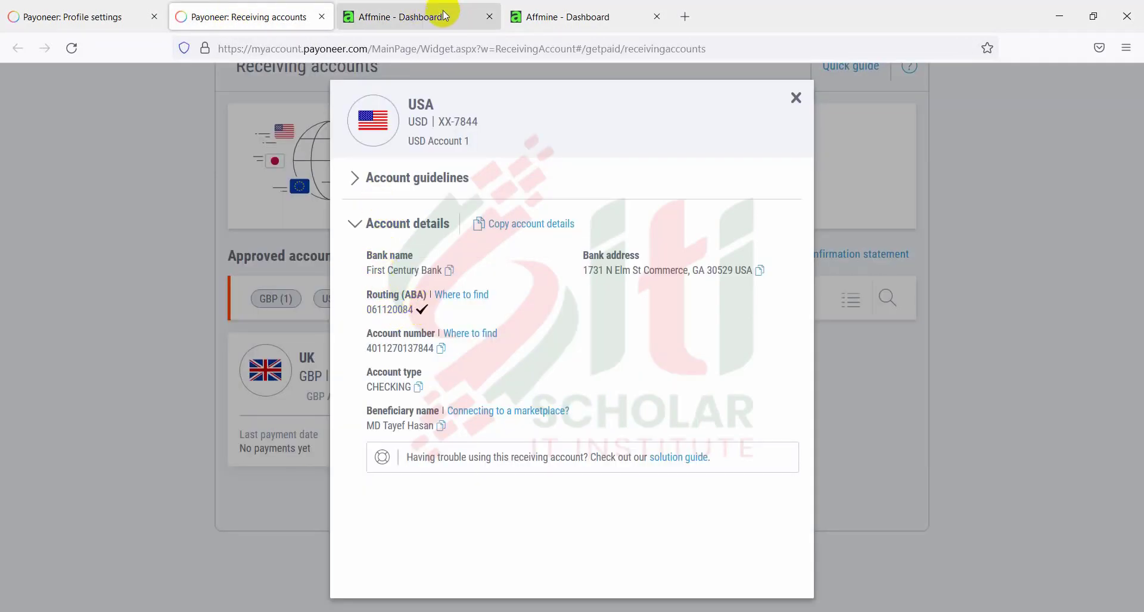
click(417, 18)
click(376, 406)
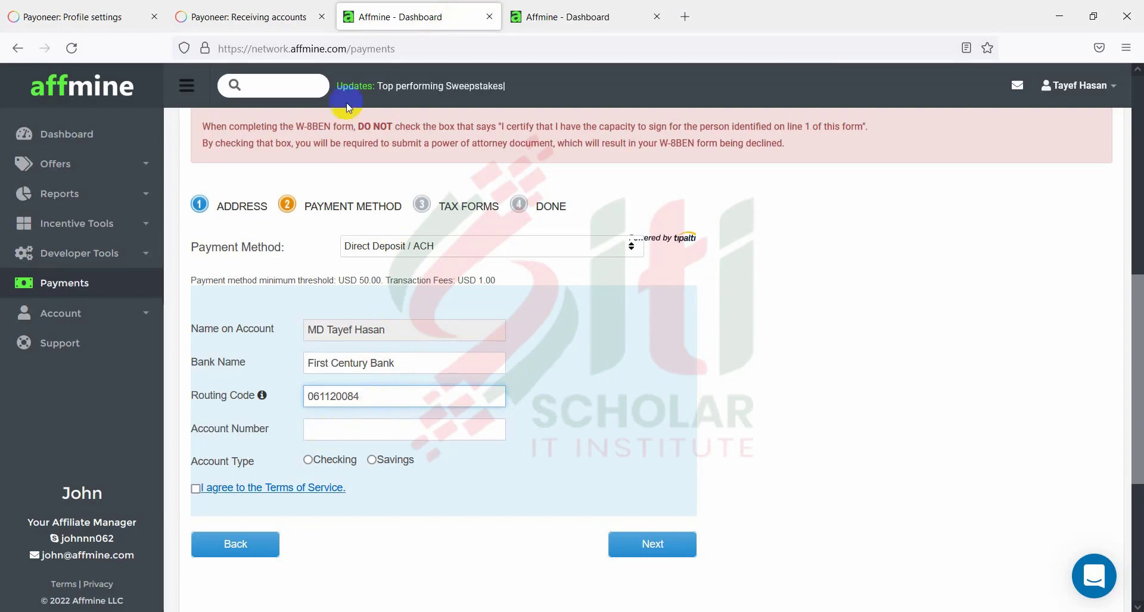
click(262, 11)
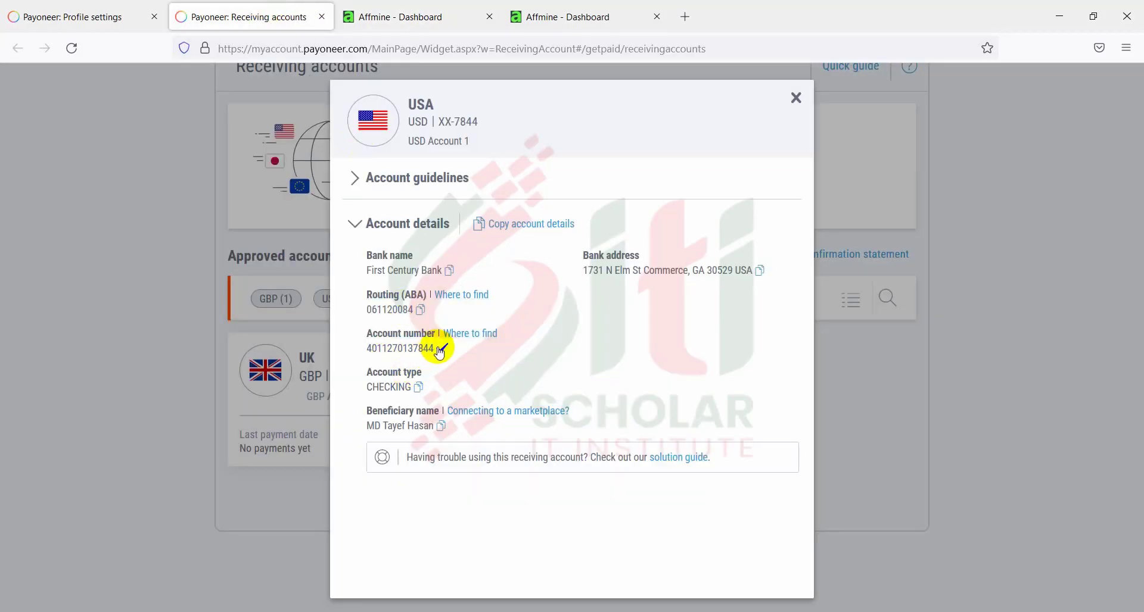
click(357, 16)
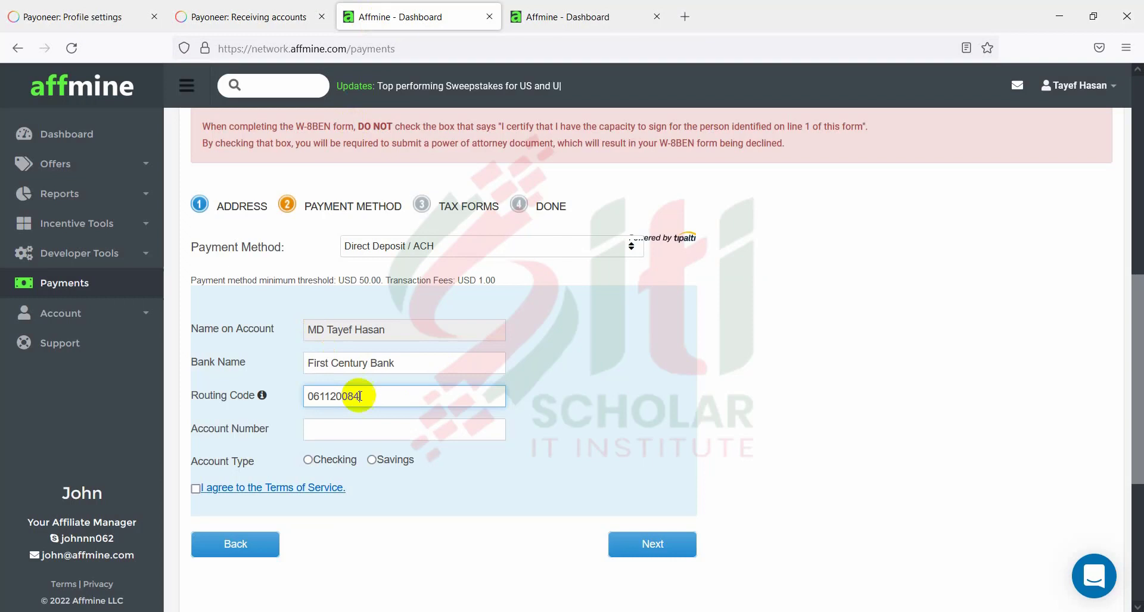
click(354, 433)
key(ctrl+v)
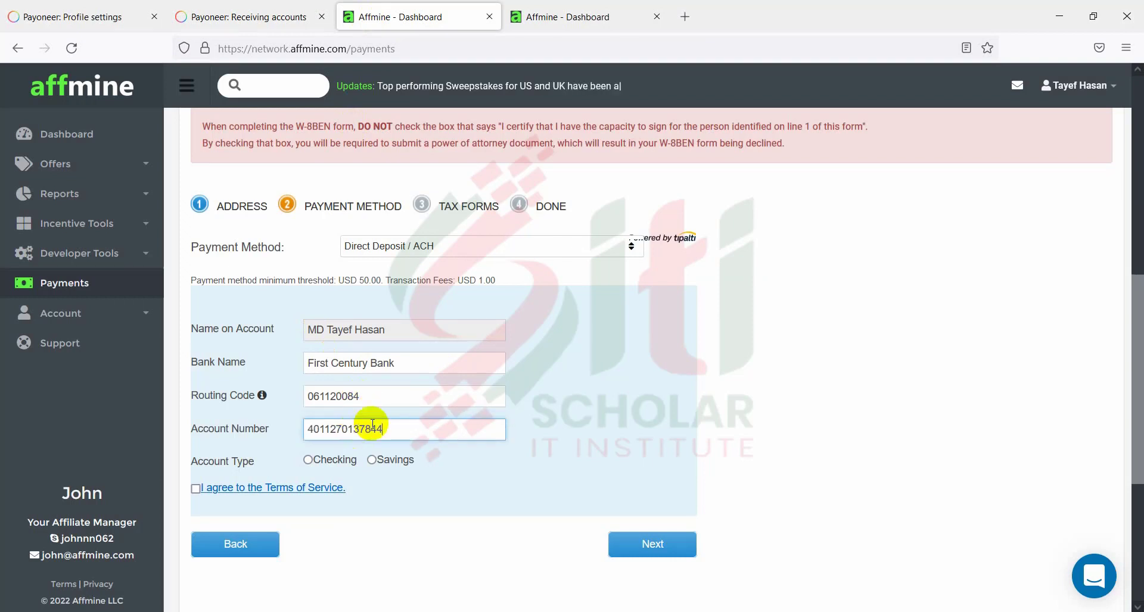
Set the account type to Checking, agree to the Terms of Service and continue to the tax forms.
click(309, 461)
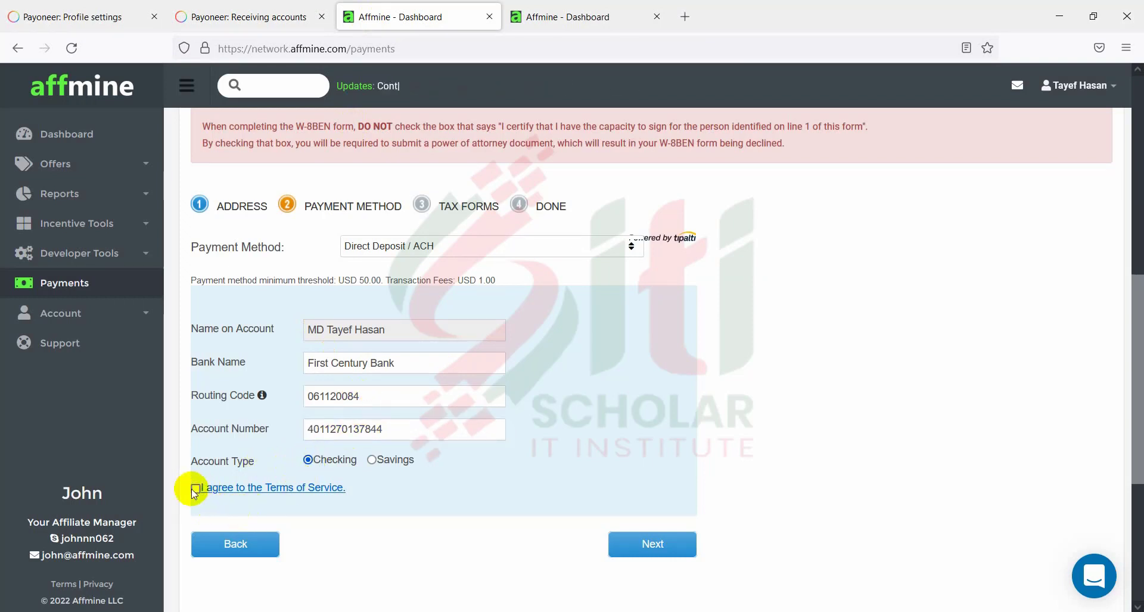
click(610, 547)
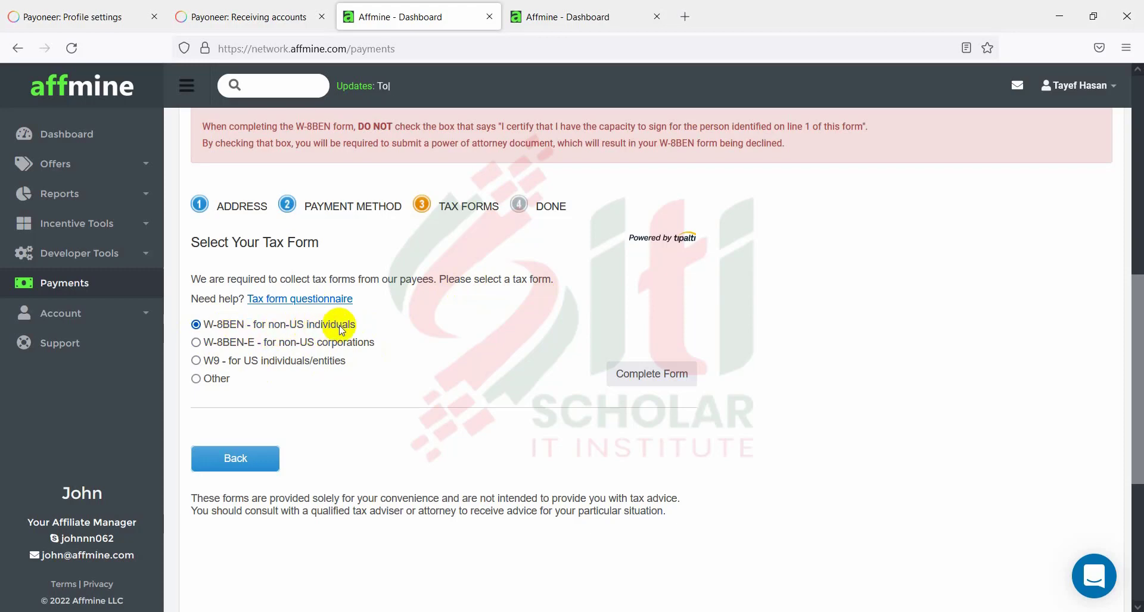
Use the W-8BEN tax form for non-US individuals and start completing it.
scroll(463, 347, down, 1)
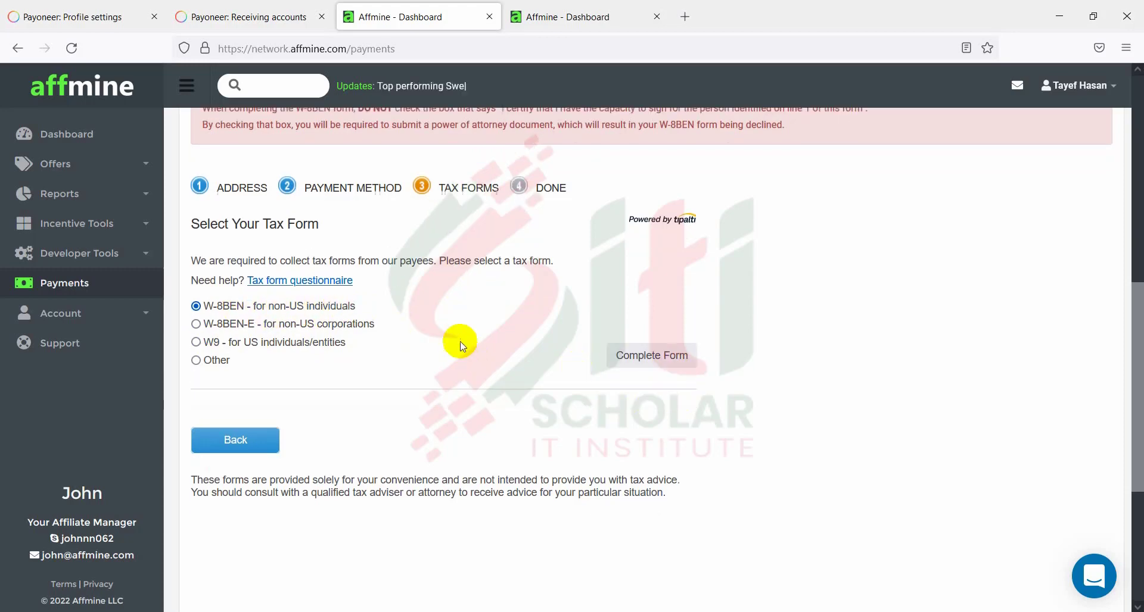
scroll(458, 344, down, 2)
scroll(459, 336, up, 3)
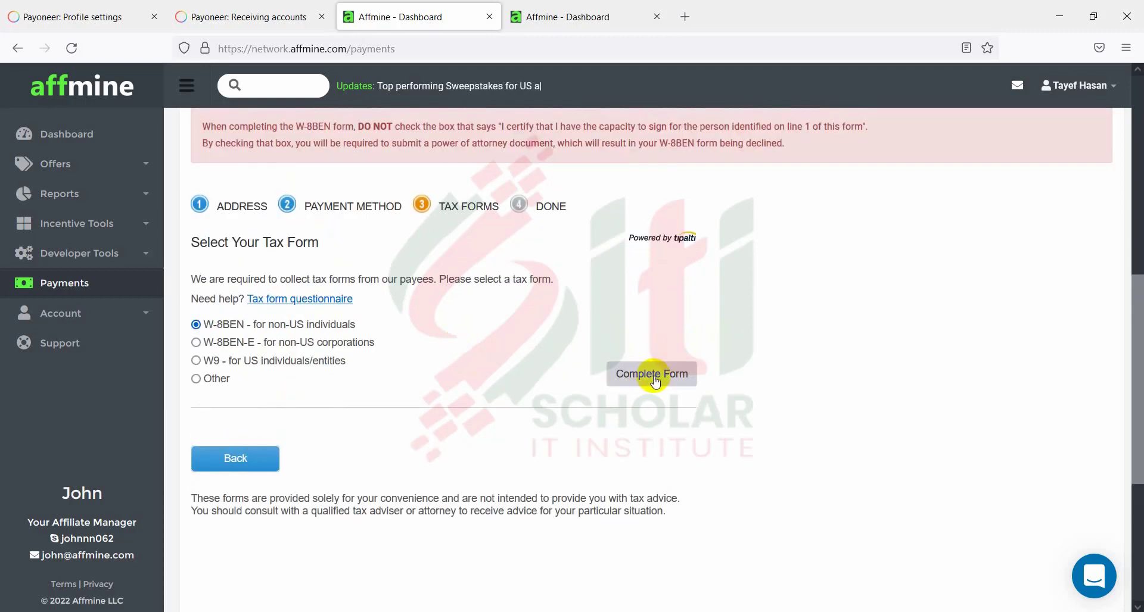
click(654, 379)
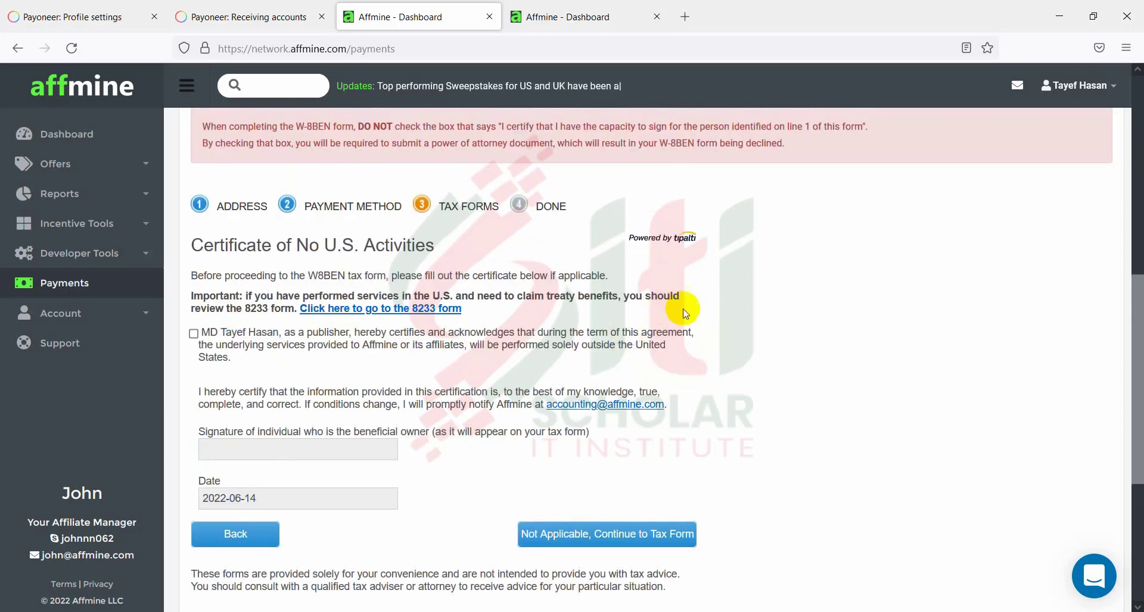
Certify that all services are performed solely outside the United States and sign the certificate with the beneficial owner's full name.
scroll(684, 334, down, 1)
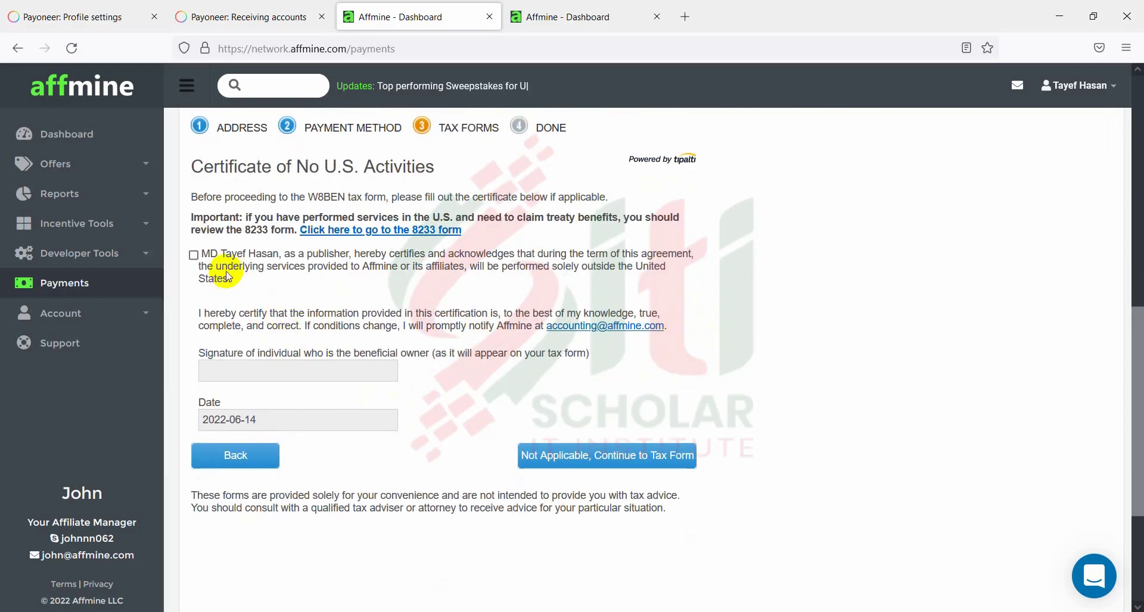
click(193, 255)
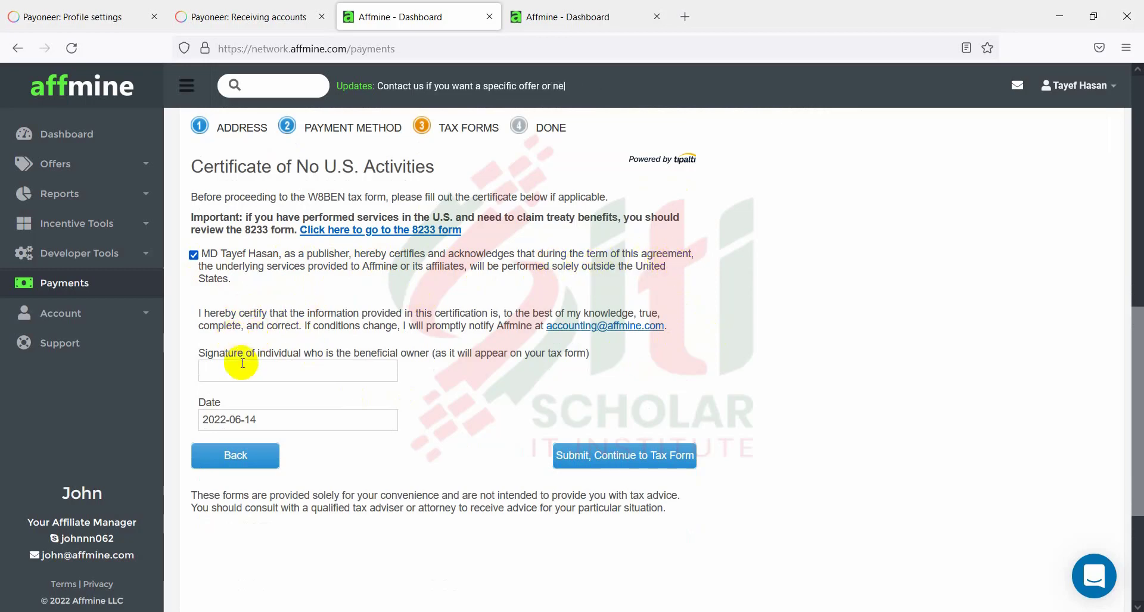
click(302, 370)
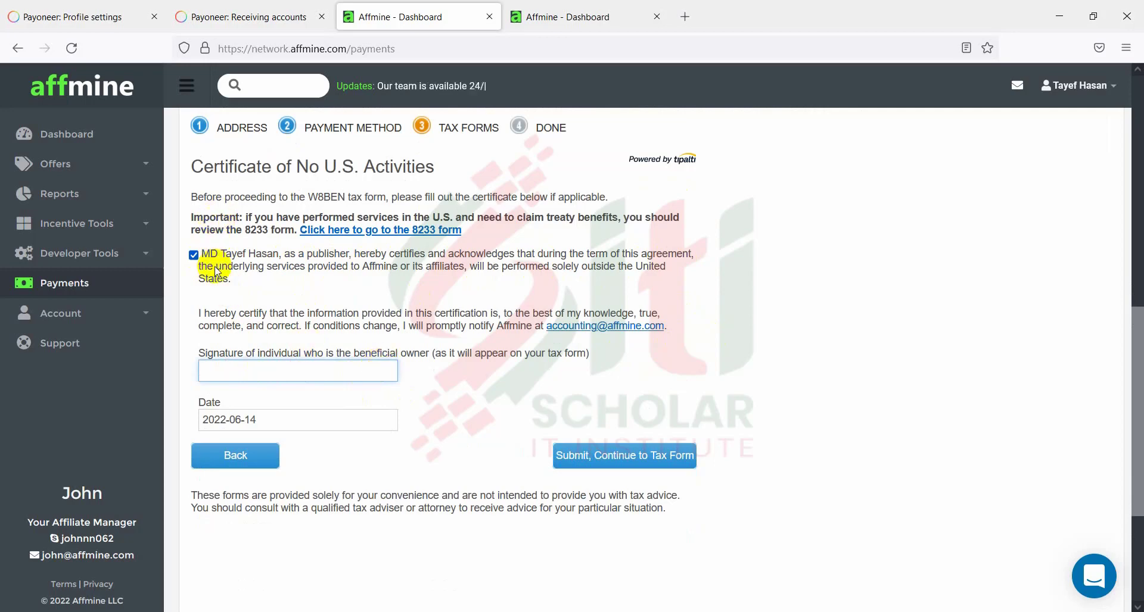
drag(206, 256, 274, 255)
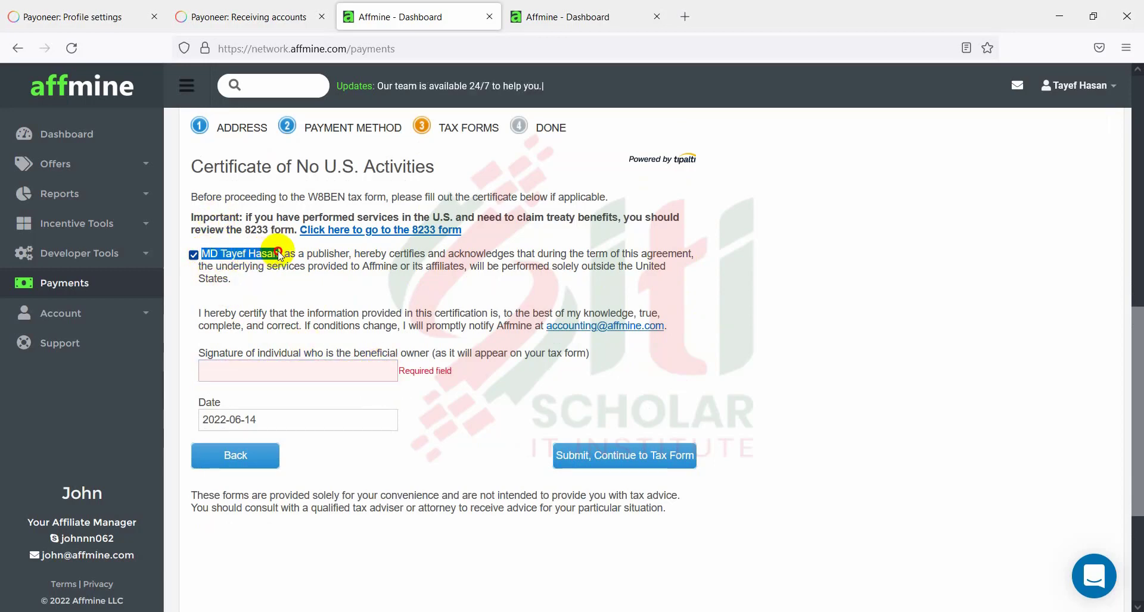
click(287, 370)
key(ctrl+v)
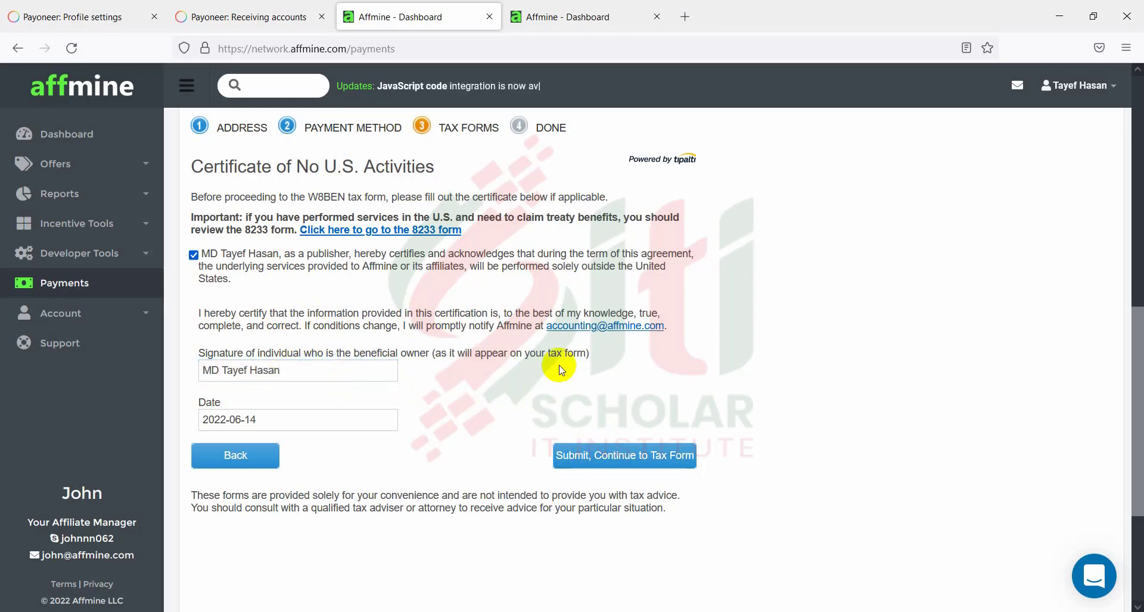
Submit the certificate, enter the beneficial owner's full name on the W-8BEN form and set the country of citizenship to Bangladesh.
scroll(559, 365, down, 2)
click(603, 378)
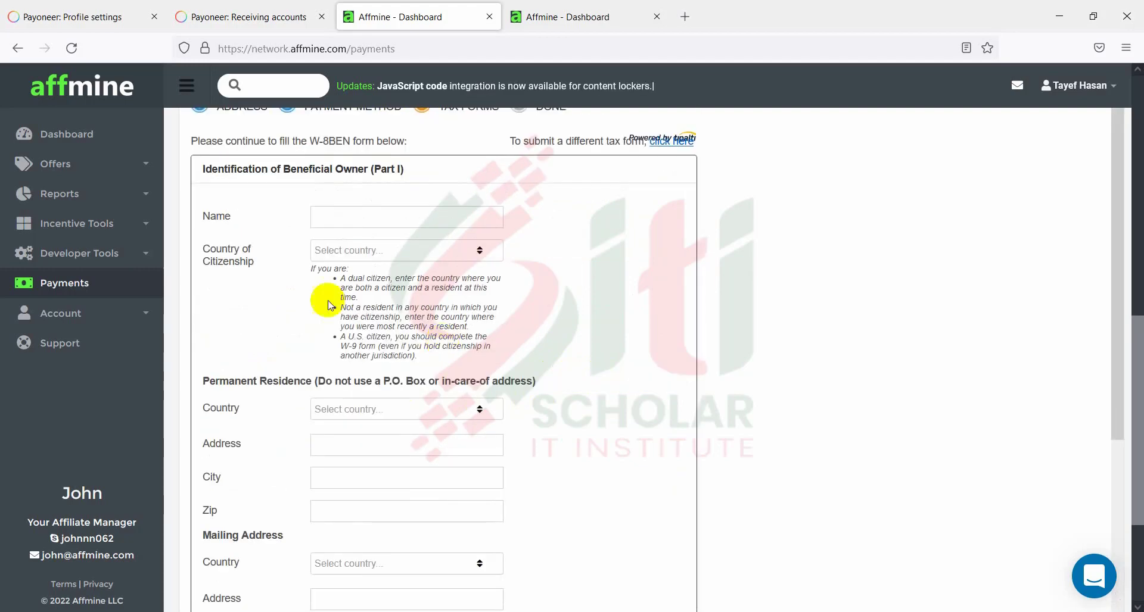
click(369, 222)
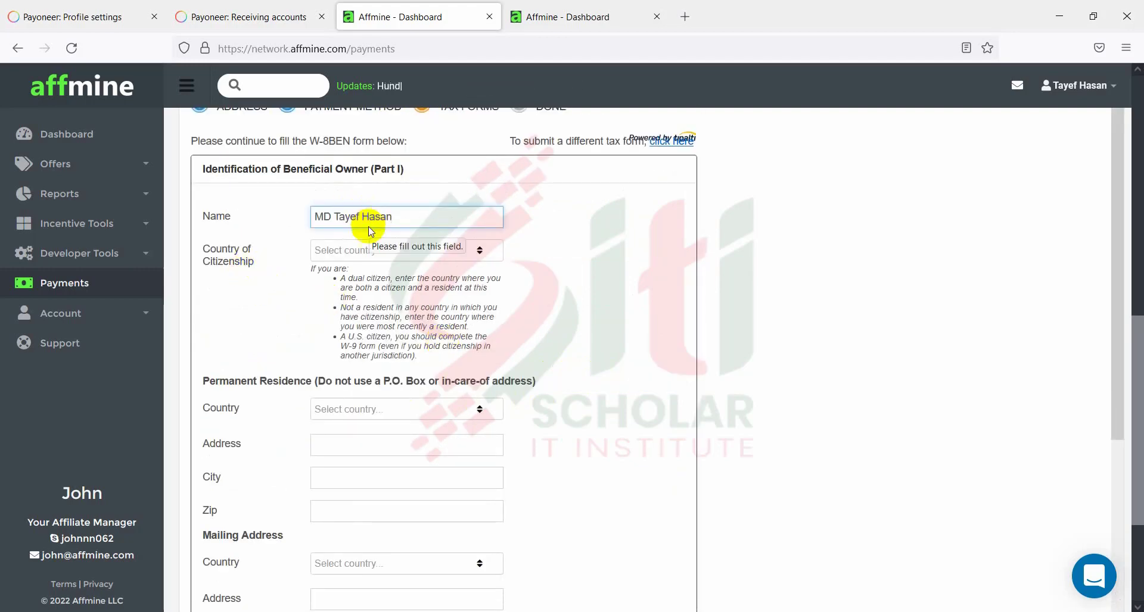
click(387, 252)
scroll(397, 280, down, 15)
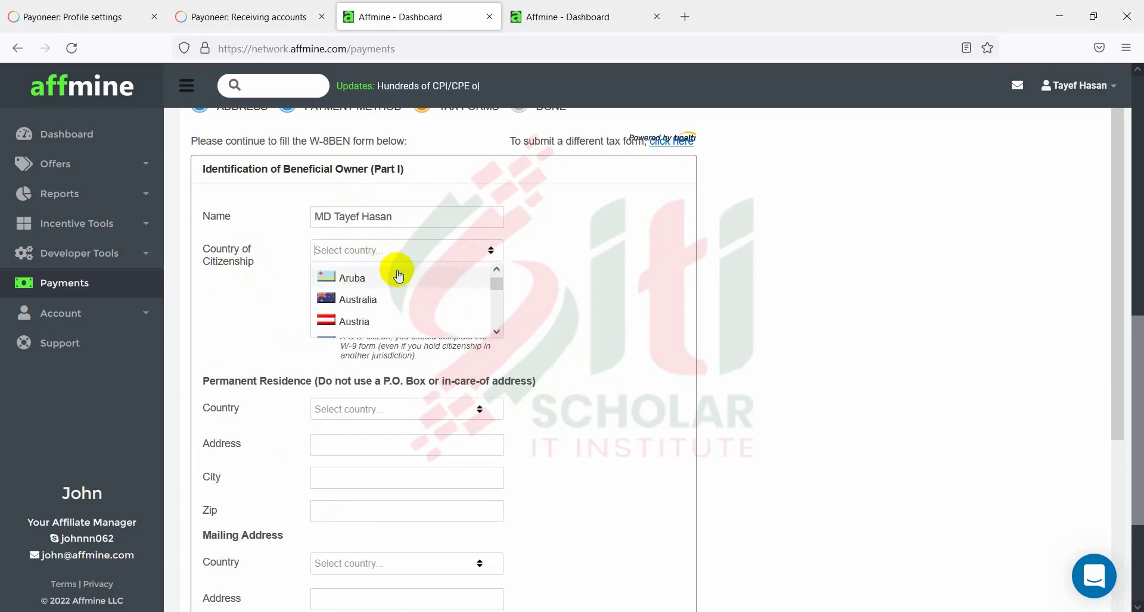
scroll(405, 289, up, 8)
scroll(405, 289, up, 9)
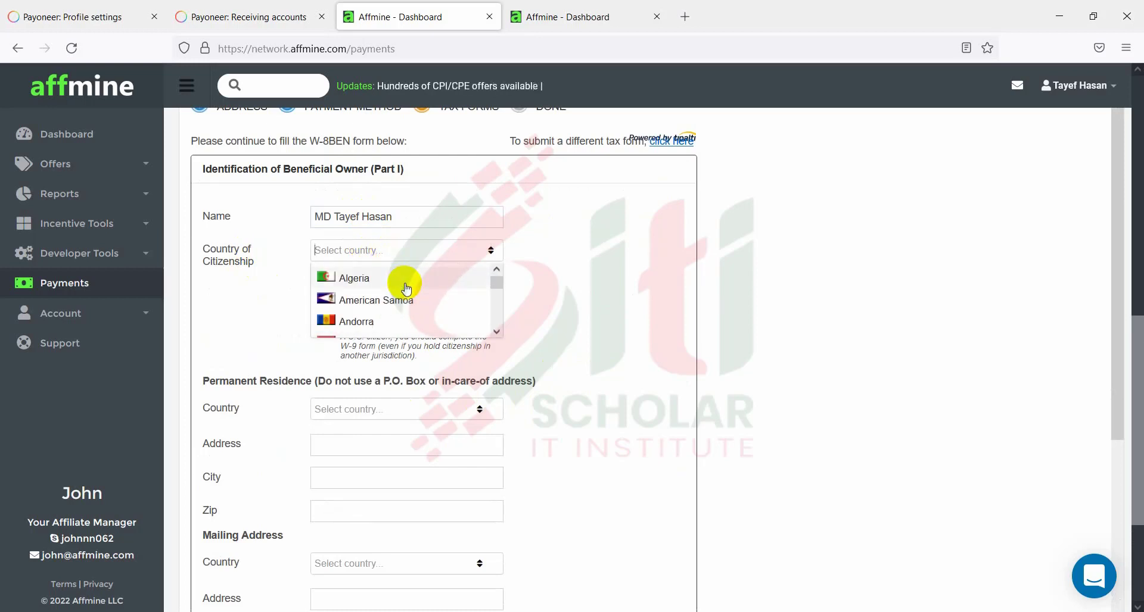
scroll(405, 289, down, 7)
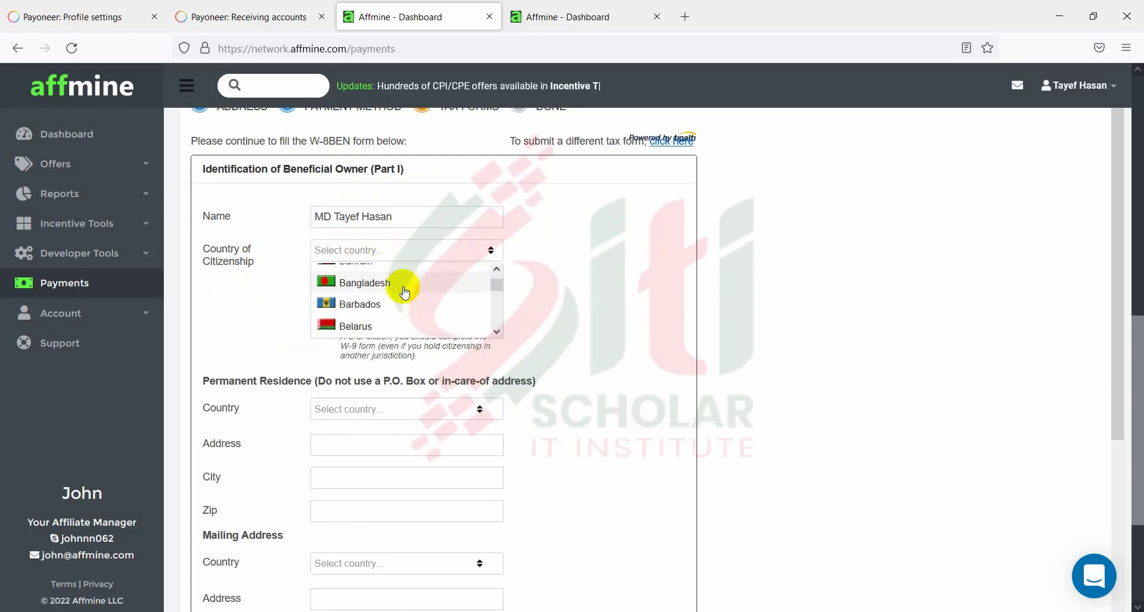
click(404, 291)
Set the permanent residence country to Bangladesh and mark the address as the same as the contact address.
scroll(423, 289, down, 5)
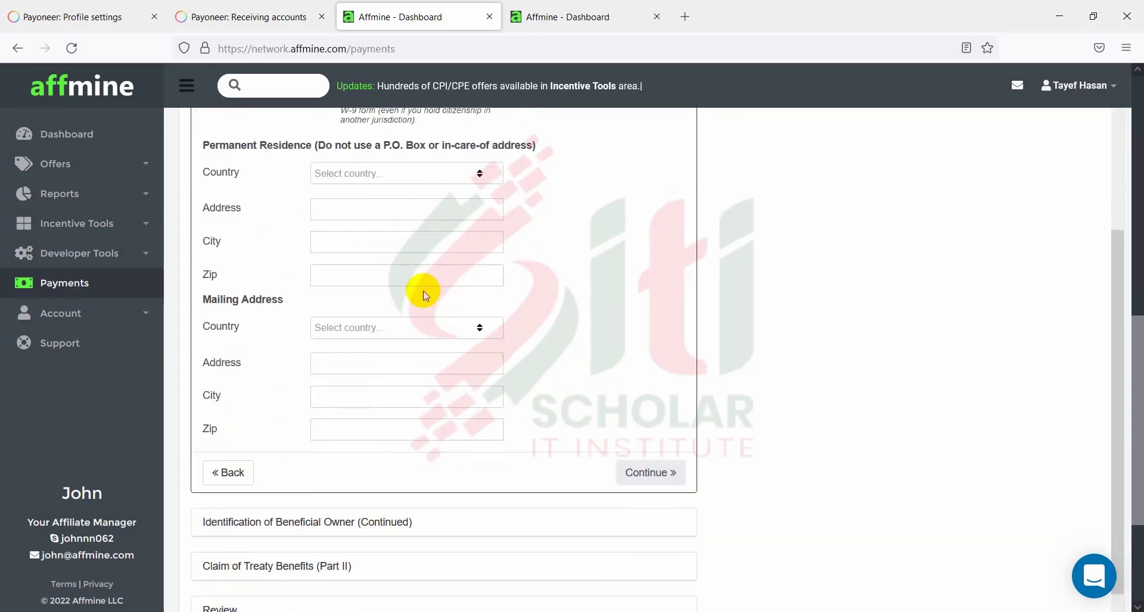
scroll(406, 286, up, 2)
click(357, 256)
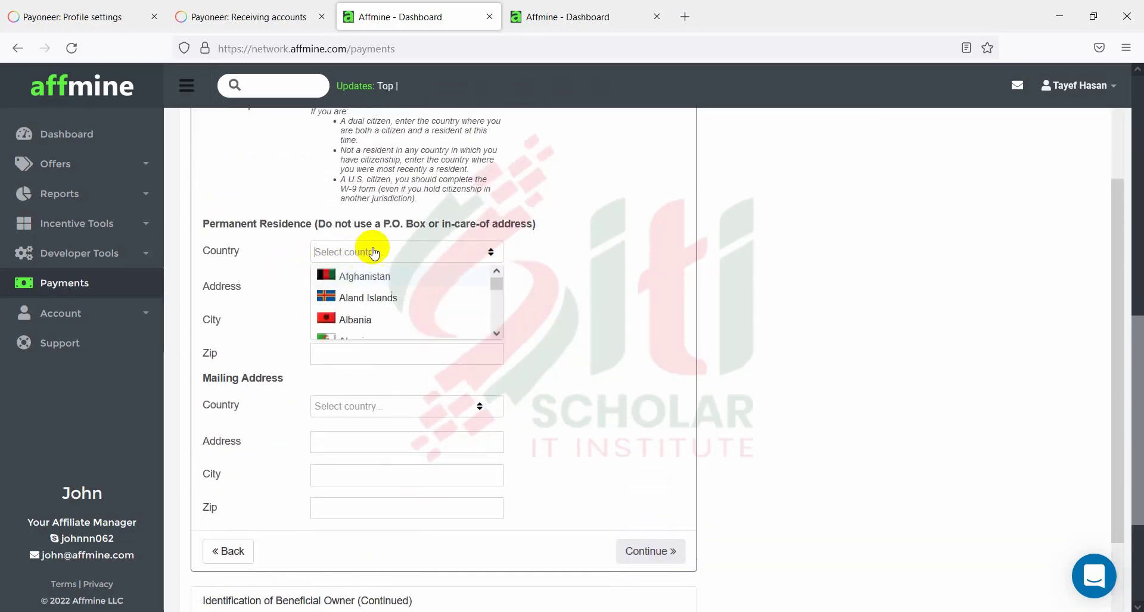
scroll(375, 280, down, 7)
scroll(384, 289, up, 1)
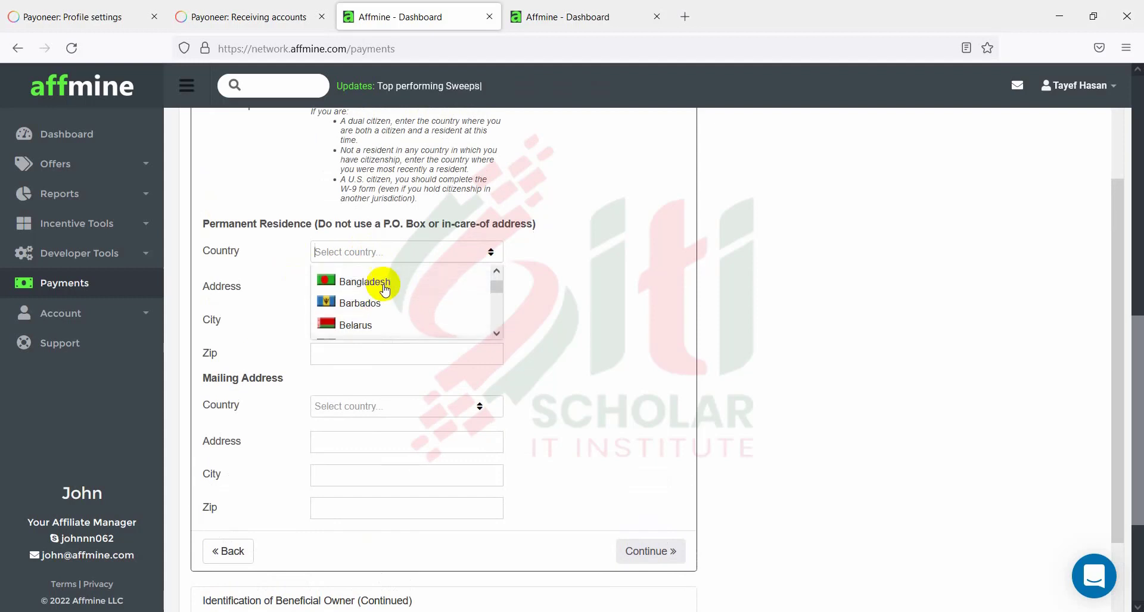
click(384, 289)
click(314, 271)
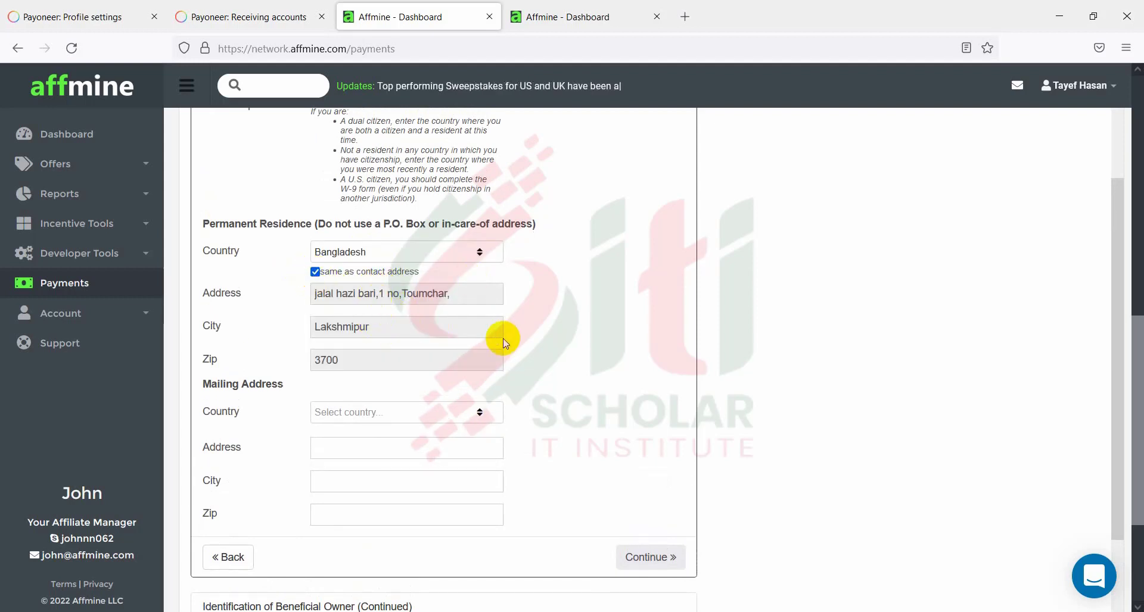
Set the mailing address country to Bangladesh, mark it the same as the permanent residence and continue to the taxpayer identification section.
scroll(503, 337, down, 2)
click(361, 335)
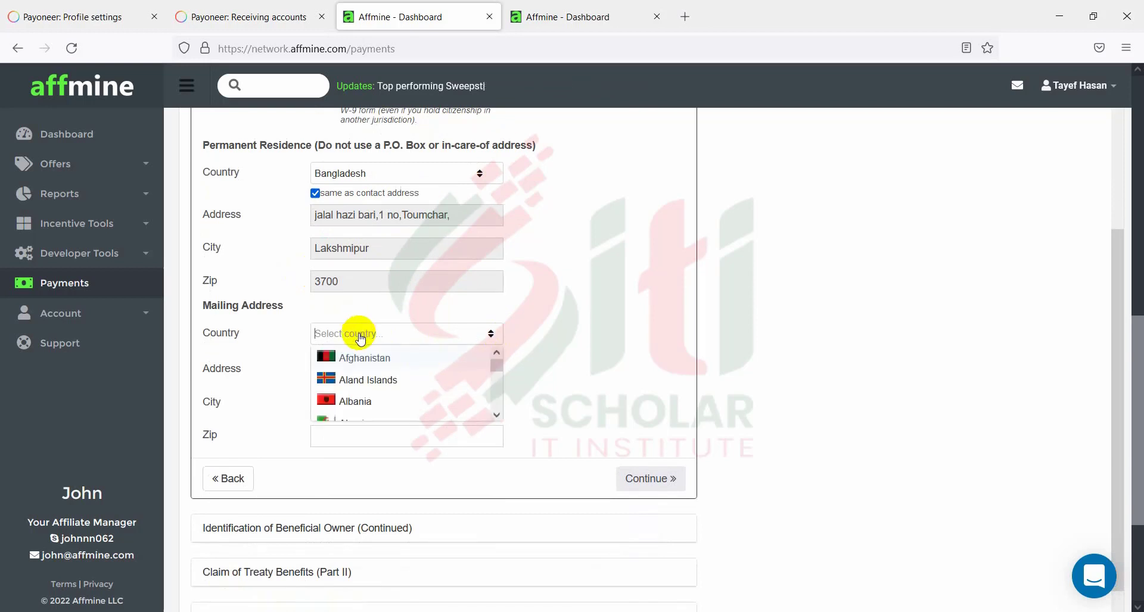
scroll(358, 350, down, 1)
scroll(370, 342, down, 4)
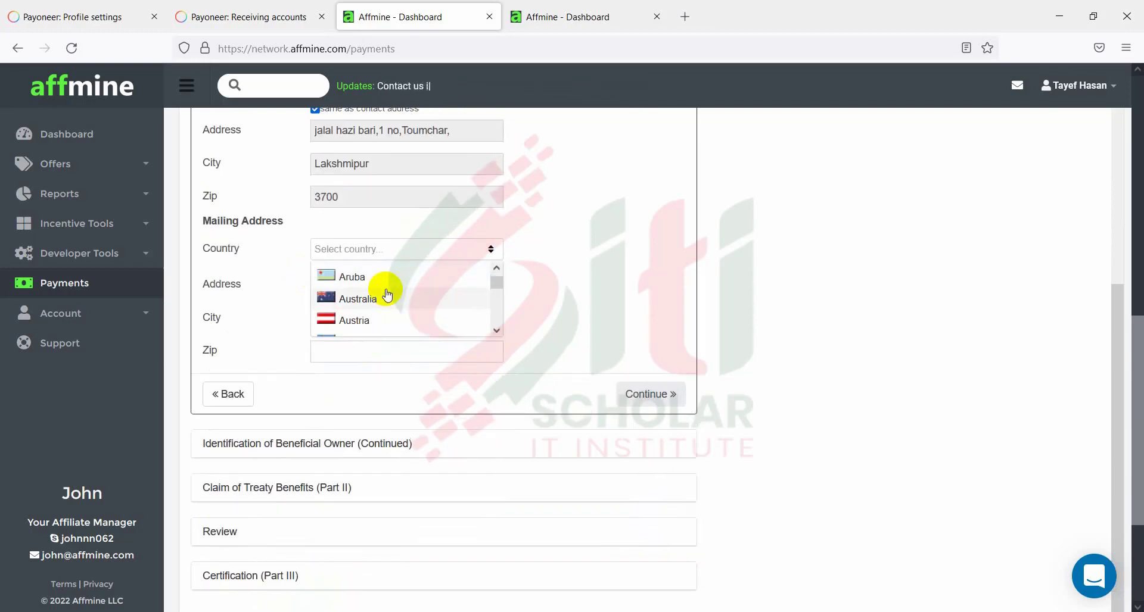
scroll(388, 294, down, 2)
click(367, 278)
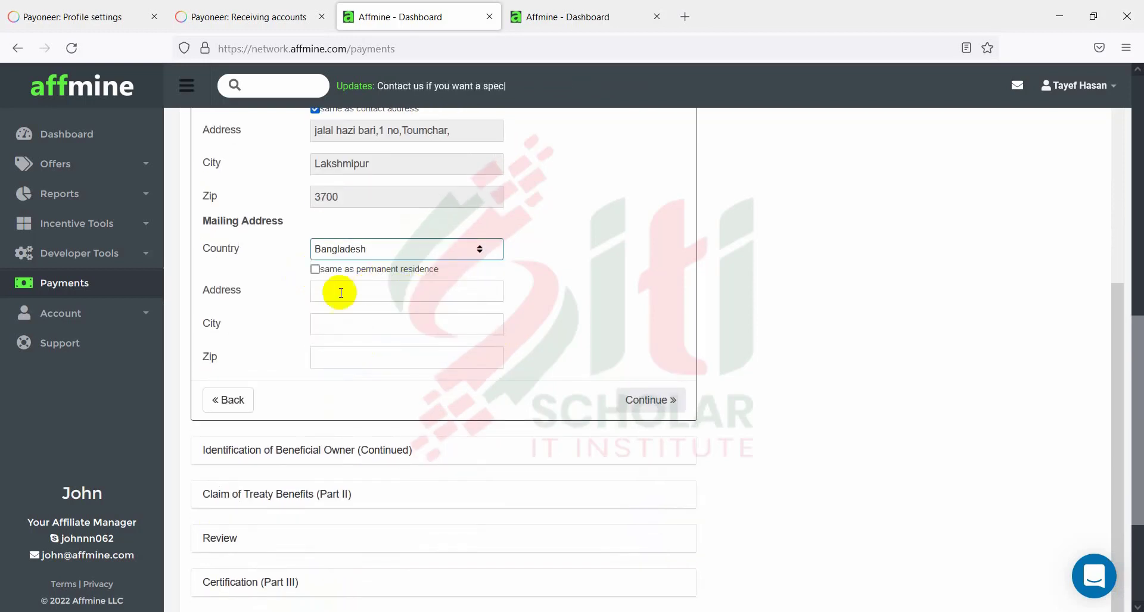
click(315, 271)
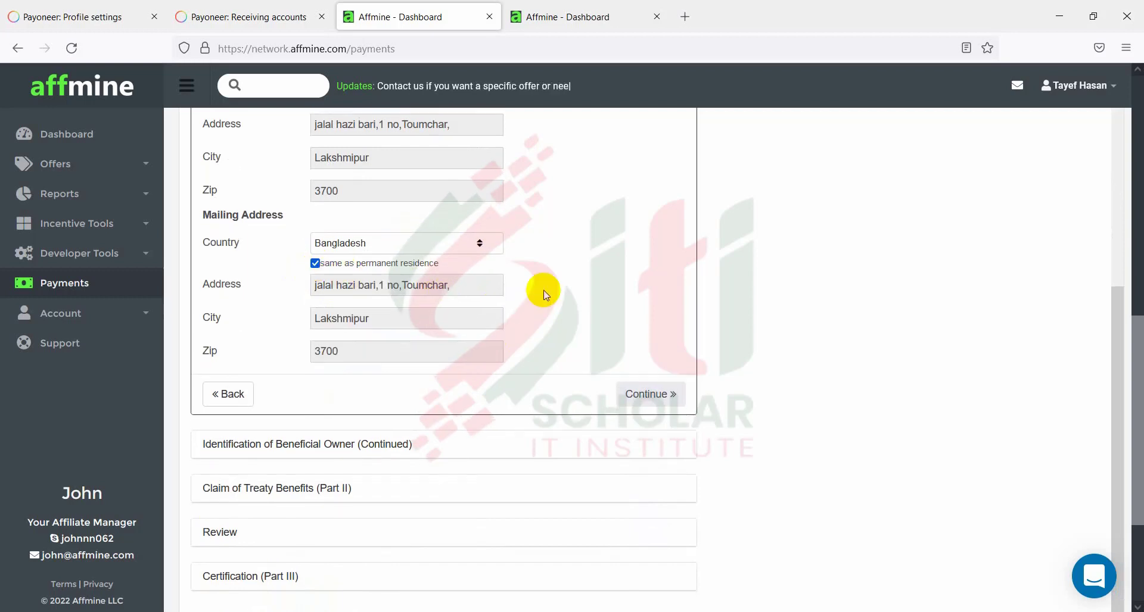
click(635, 394)
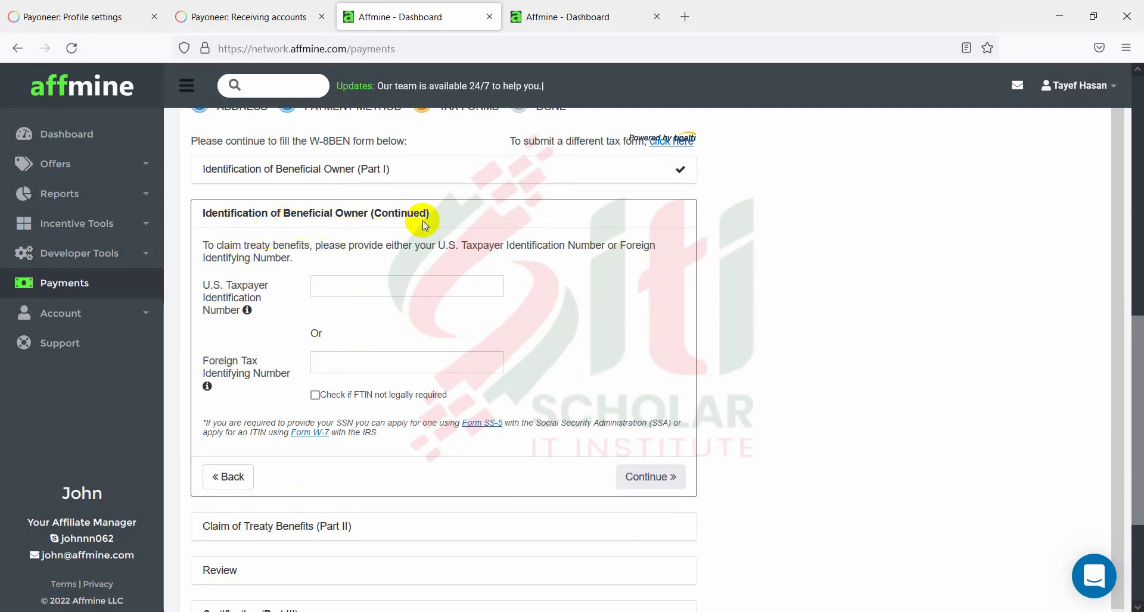
Declare that an FTIN is not legally required and continue to the Claim of Treaty Benefits.
scroll(391, 310, down, 1)
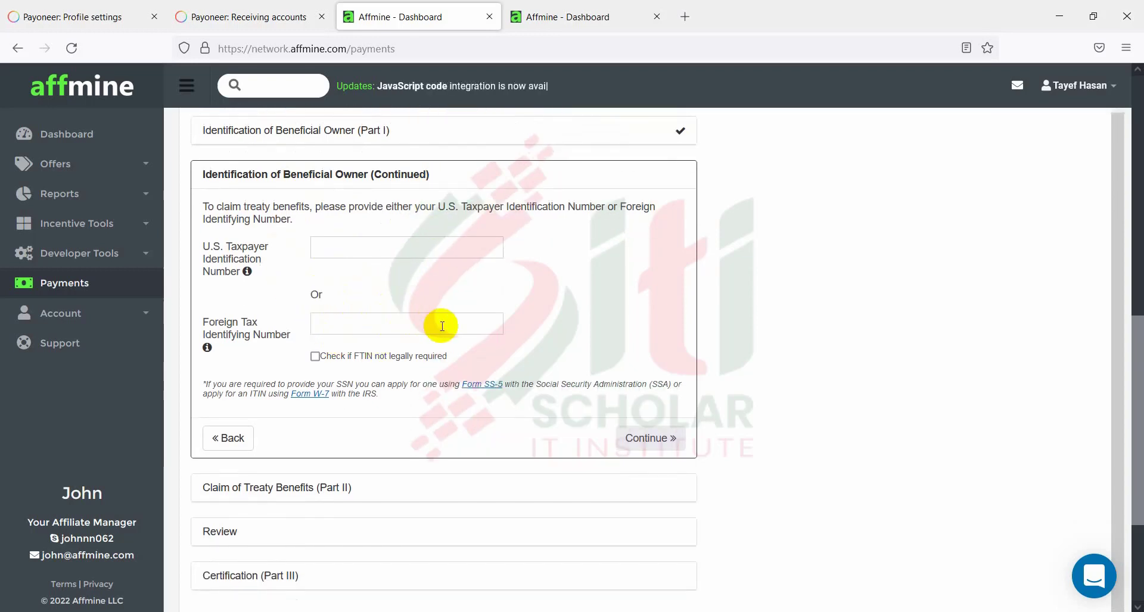
click(315, 356)
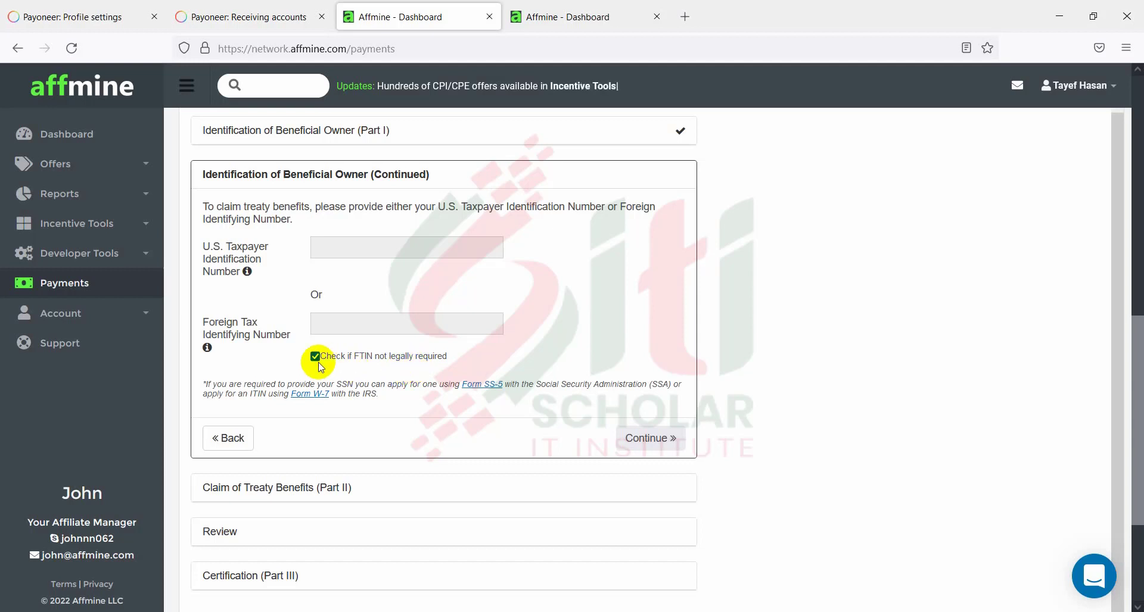
click(634, 432)
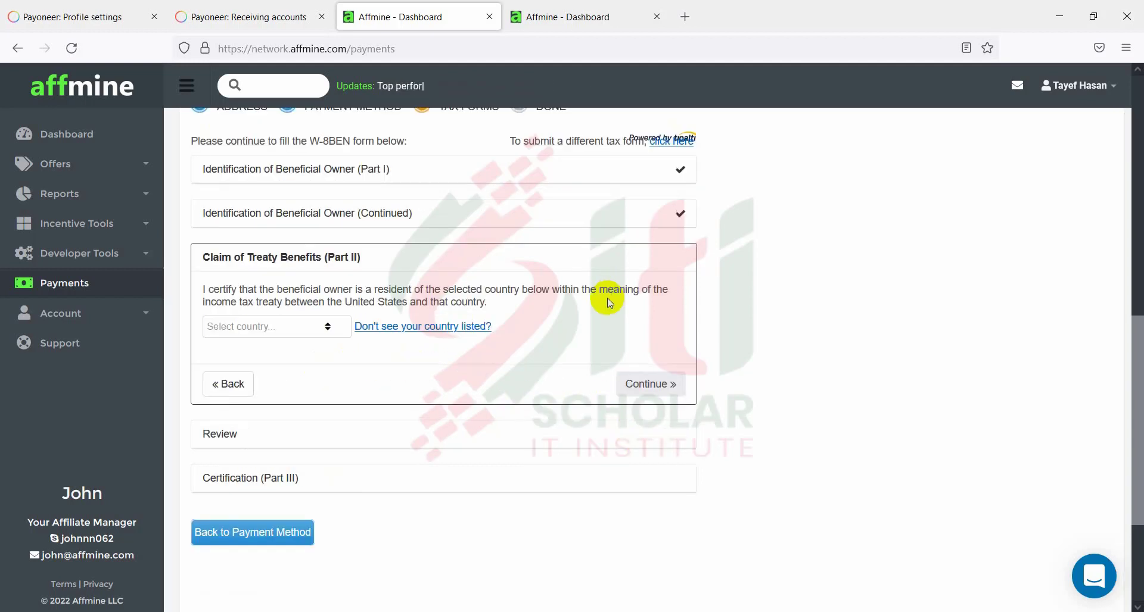
Select Bangladesh as the treaty country, continue and confirm that the payment instructions are linked to an account maintained in the U.S.
click(292, 319)
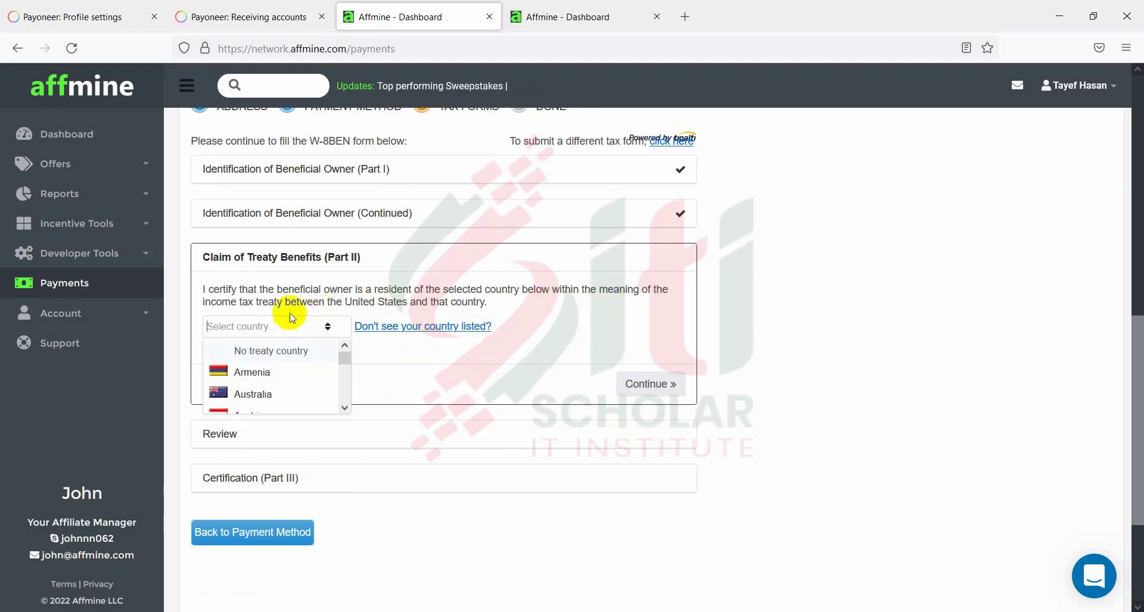
scroll(301, 372, down, 6)
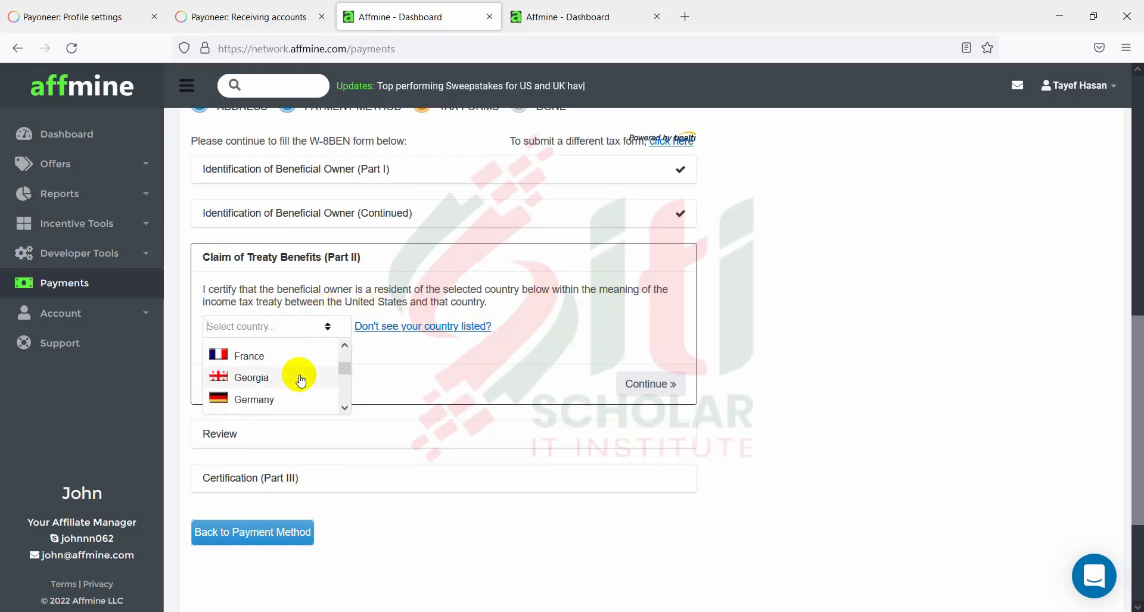
scroll(300, 378, down, 2)
scroll(301, 377, up, 8)
scroll(300, 375, down, 1)
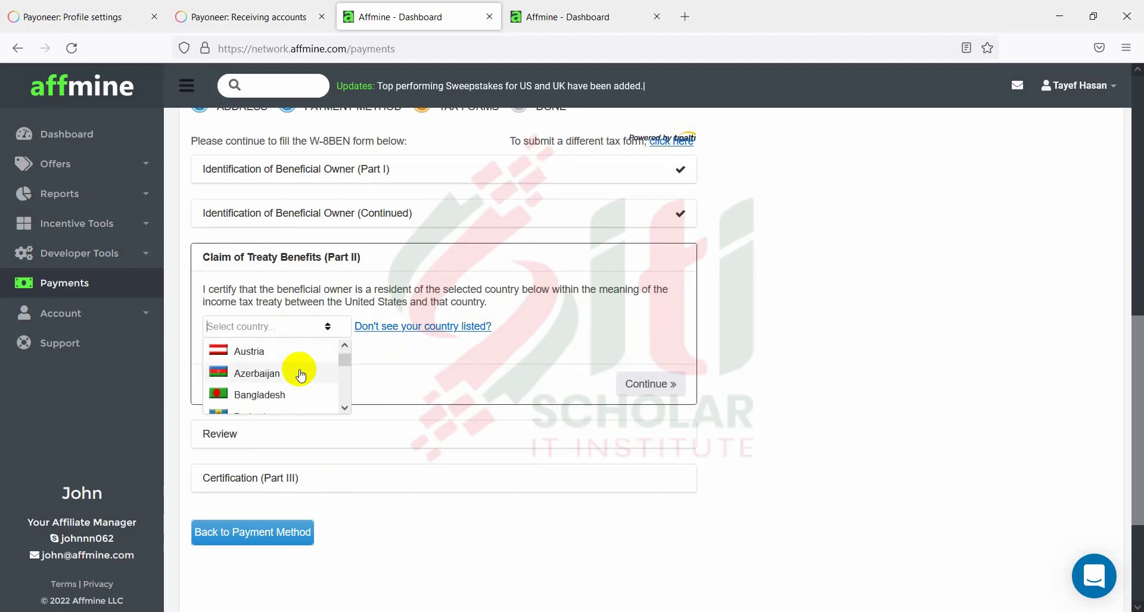
click(268, 395)
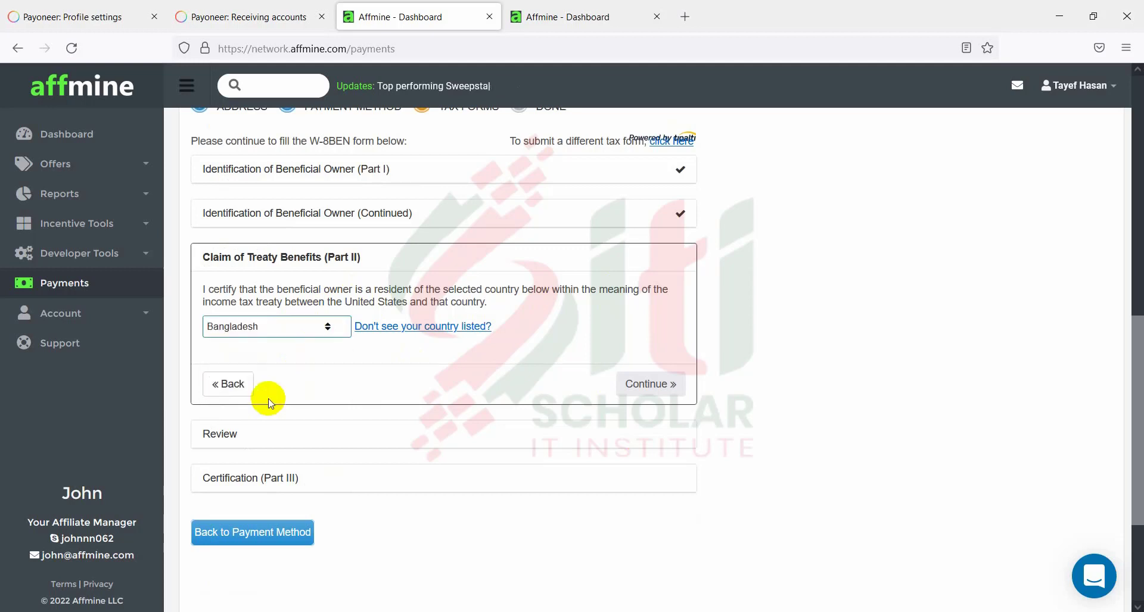
click(623, 377)
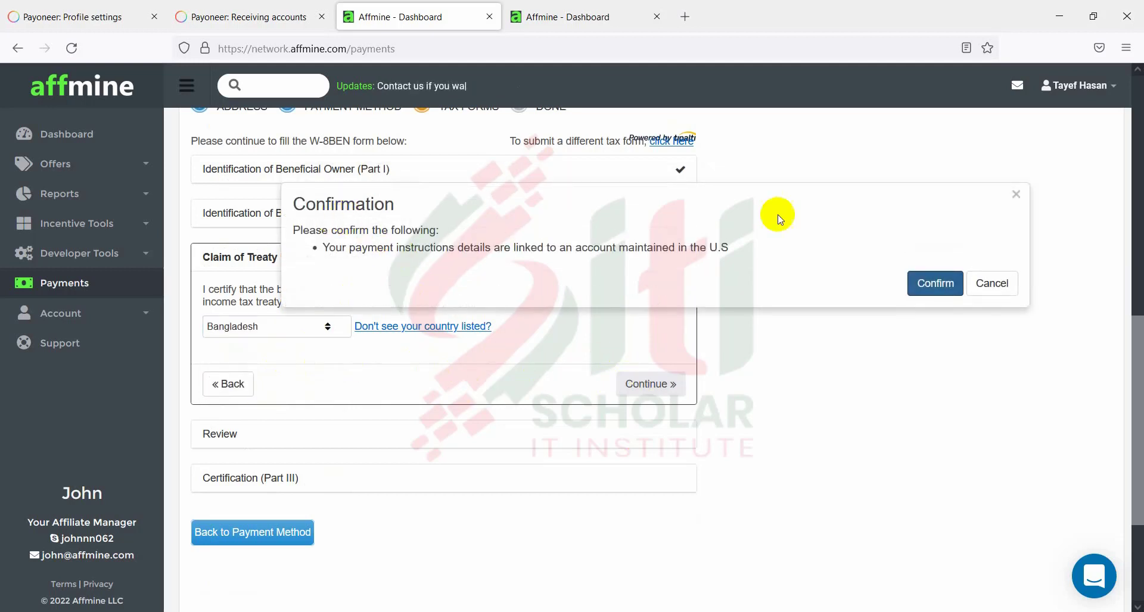
click(957, 284)
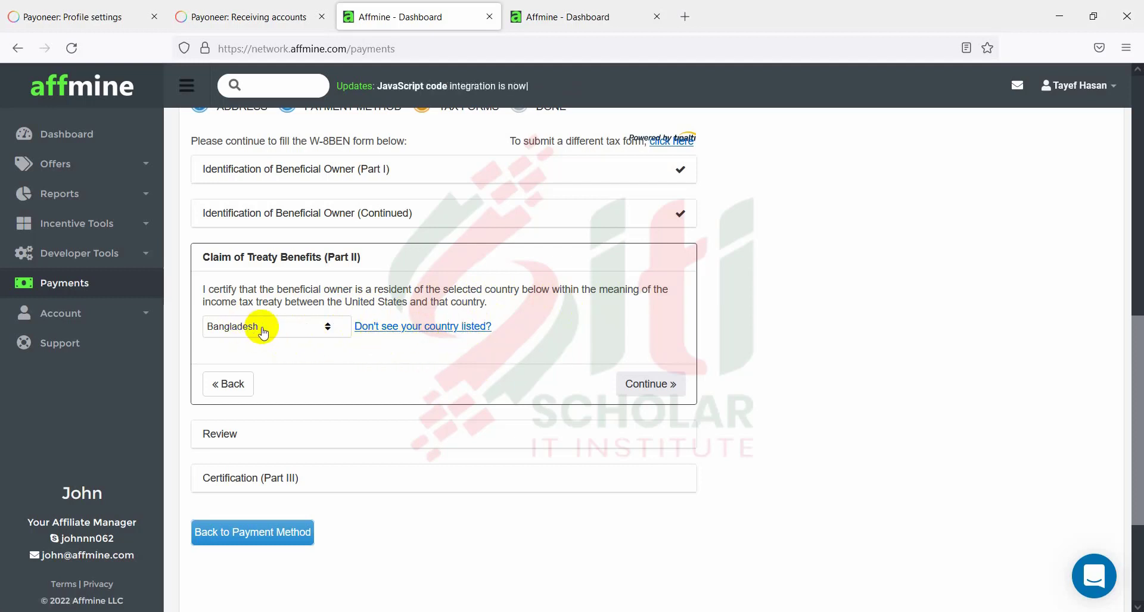
click(649, 388)
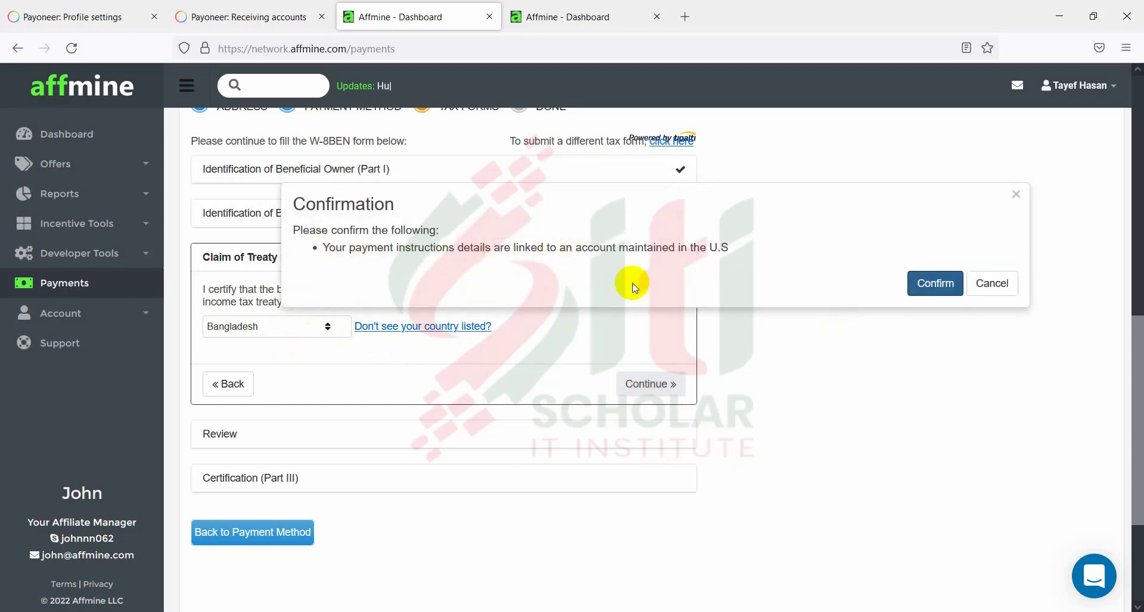
click(933, 292)
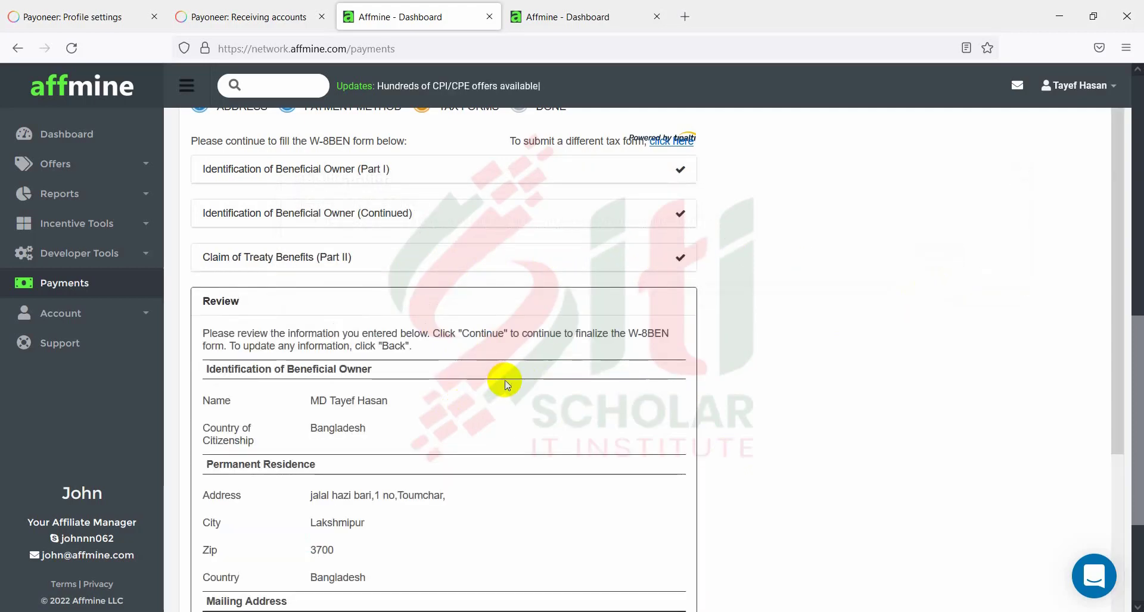
Review the identification, address and treaty details of the W-8BEN form and continue to the Certification section.
scroll(456, 327, down, 1)
scroll(456, 327, down, 3)
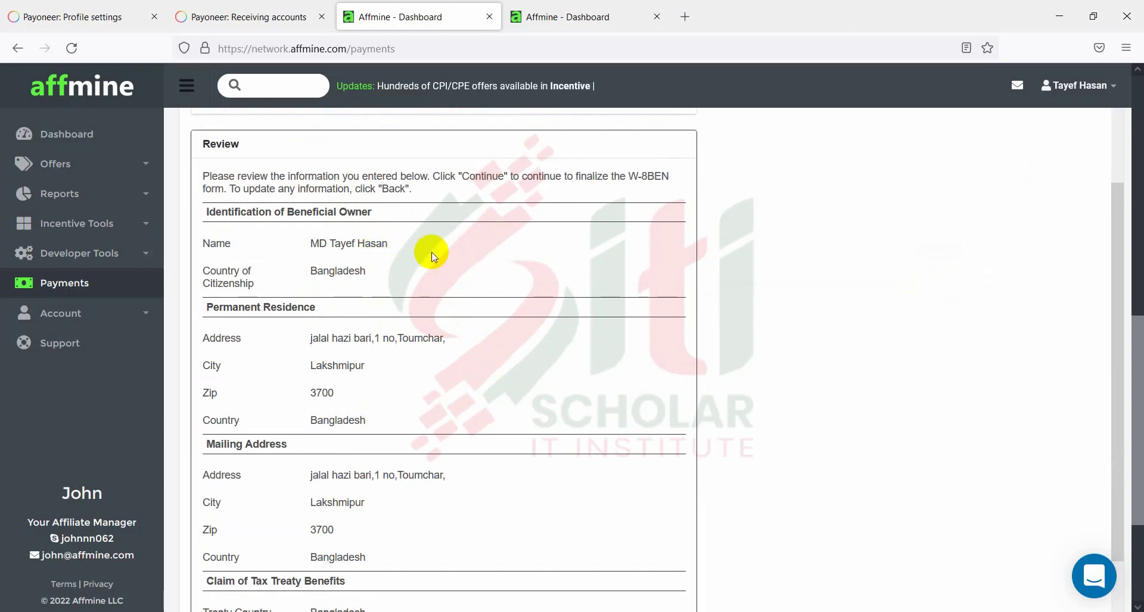
scroll(403, 319, down, 3)
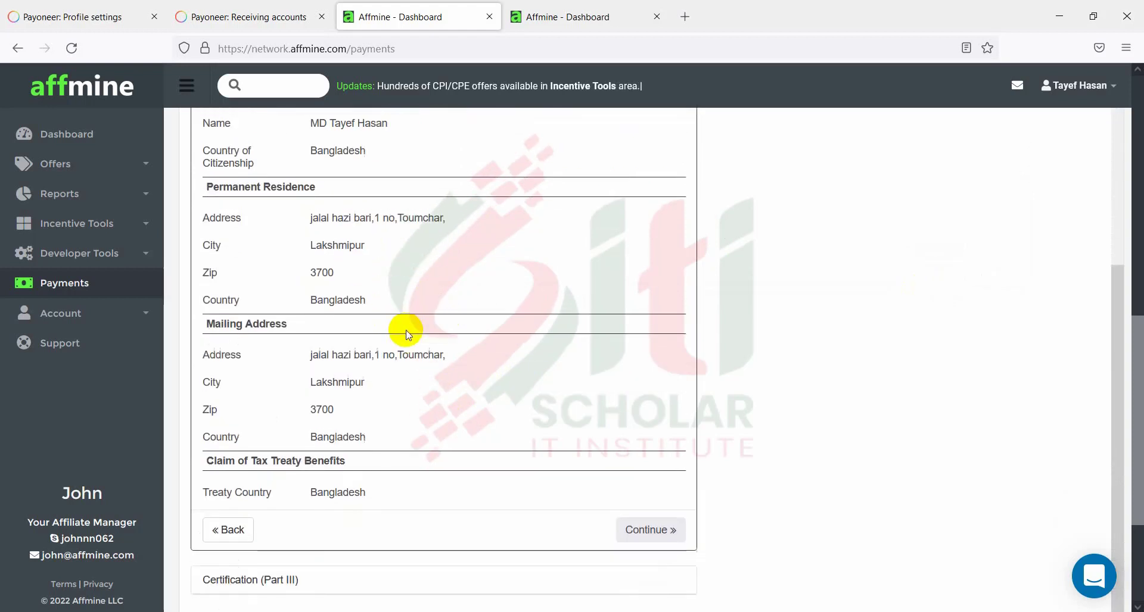
scroll(398, 275, down, 2)
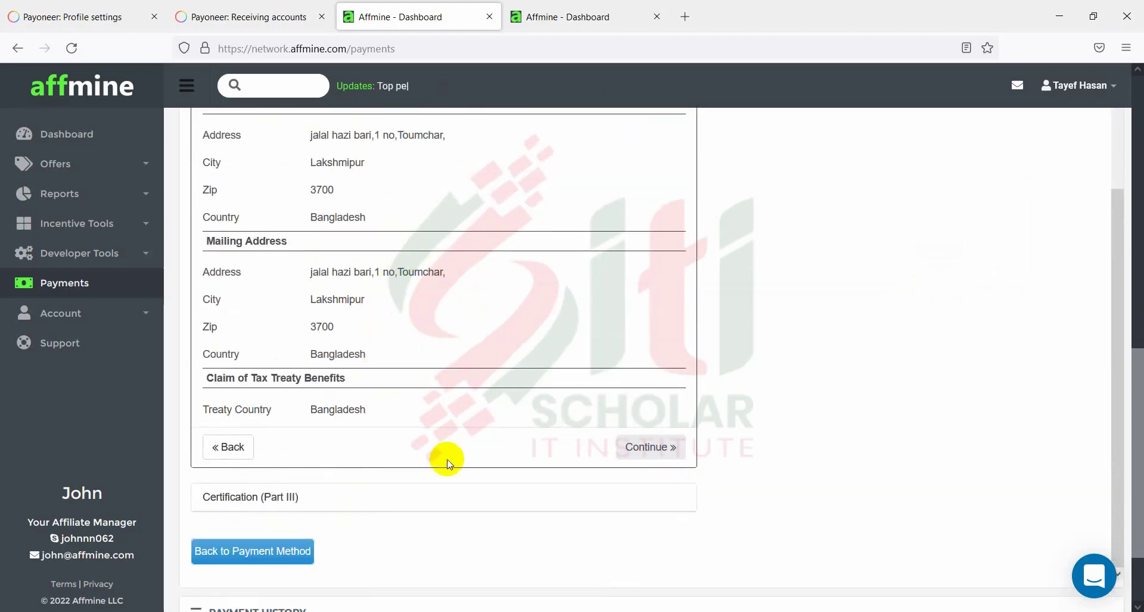
click(652, 446)
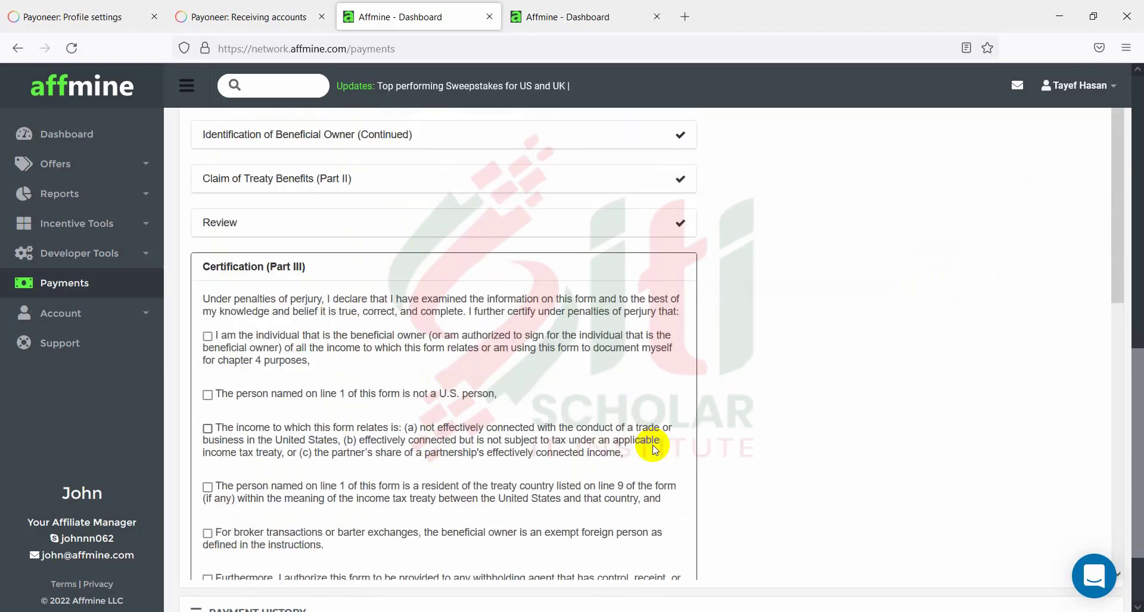
Certify the statements on non-U.S. person status, income not effectively connected, treaty country residence and exempt foreign person status.
click(208, 394)
click(208, 428)
scroll(306, 404, down, 4)
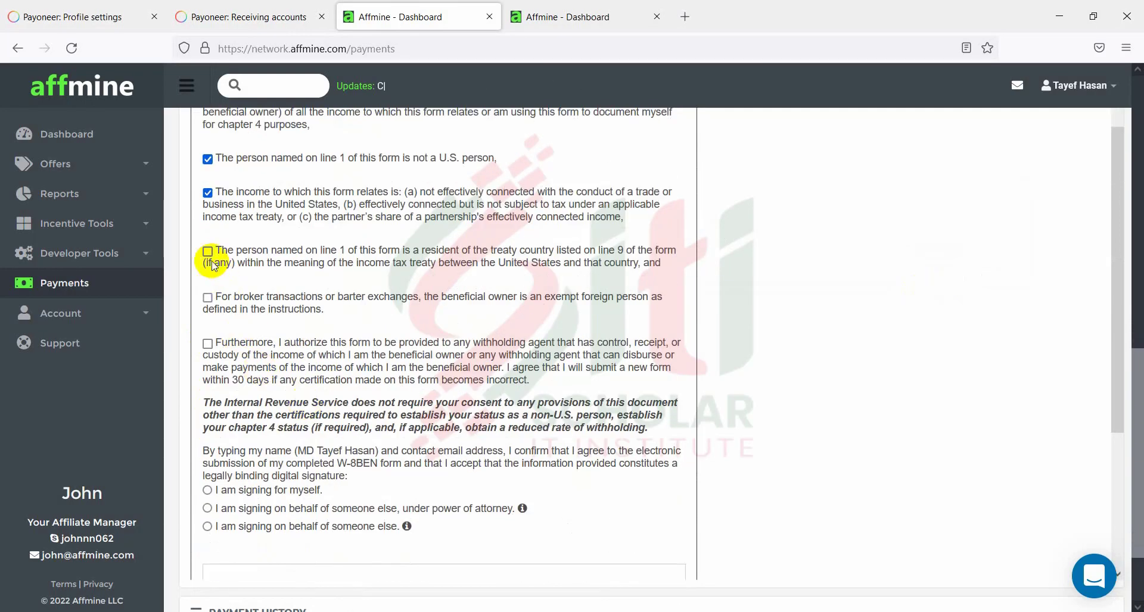
click(207, 297)
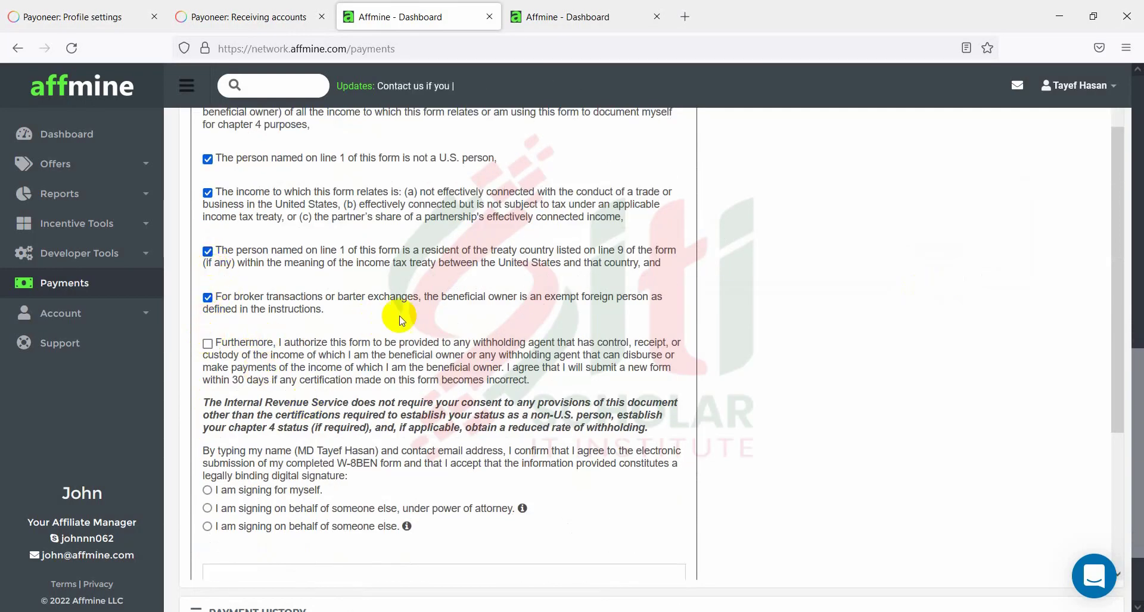
Choose to sign for yourself, enter the beneficial owner's full name as signature and authorize providing the form to withholding agents.
scroll(401, 311, down, 1)
click(208, 412)
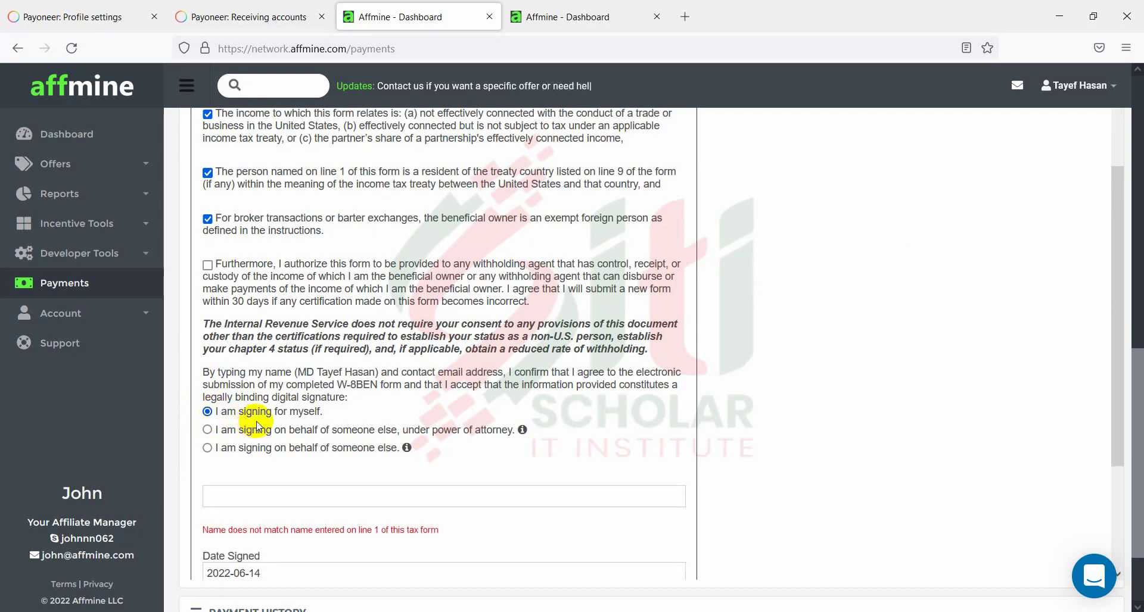
scroll(257, 426, down, 2)
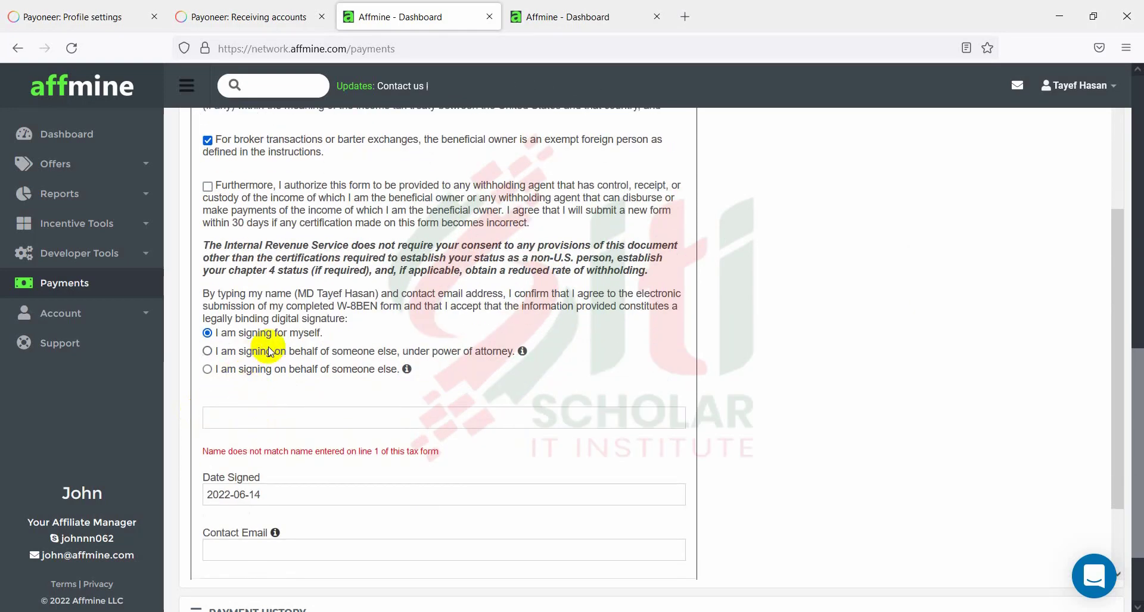
click(272, 412)
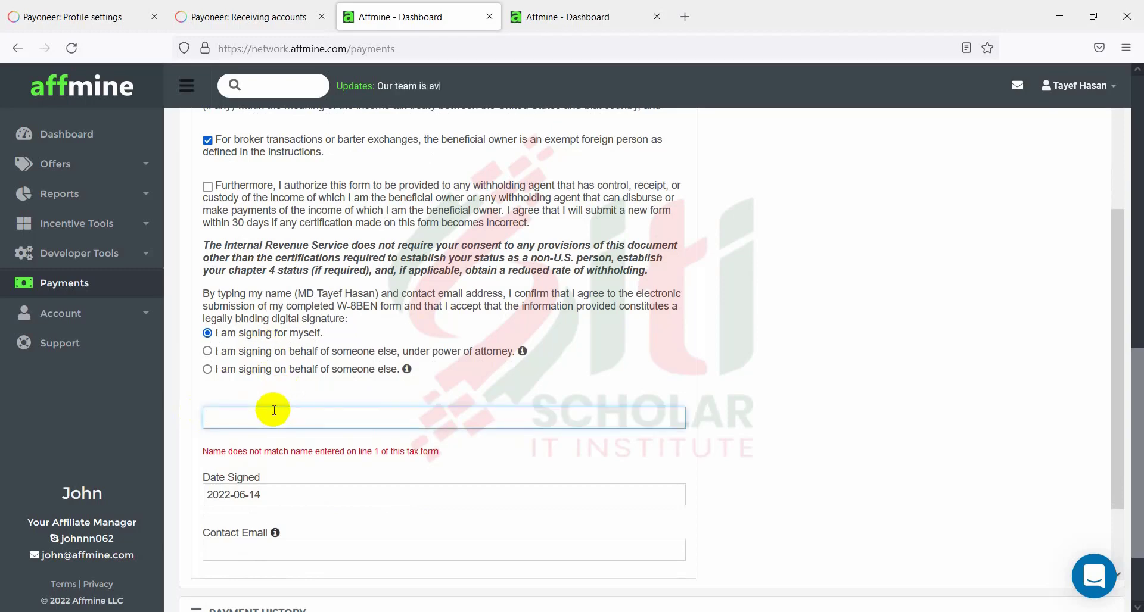
click(749, 472)
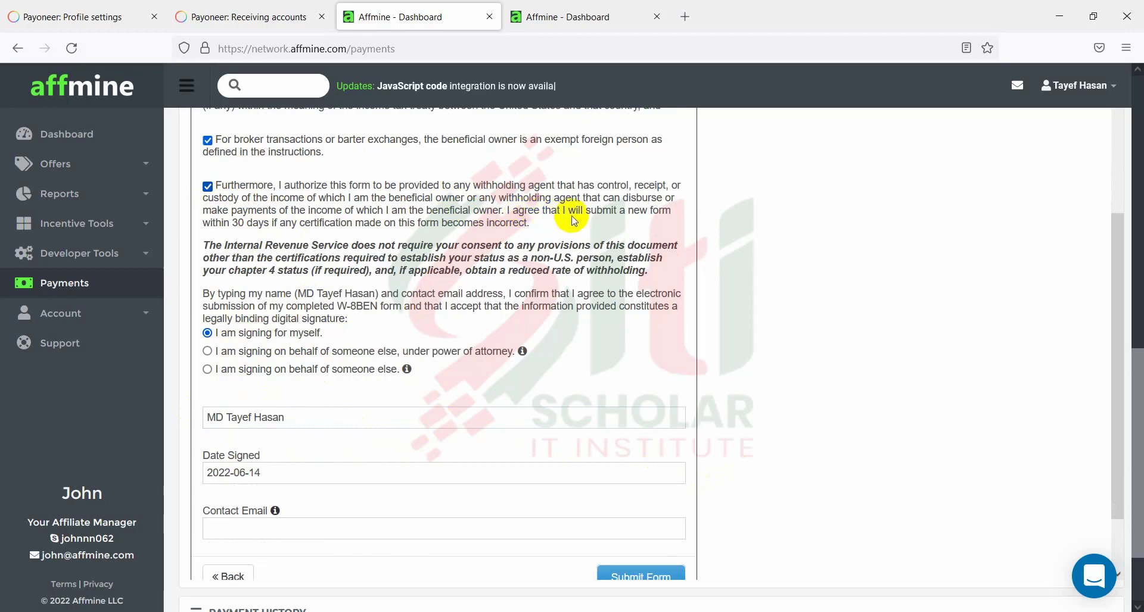
Enter the contact email below the signature, check the completed certification section and submit the W-8BEN form.
scroll(269, 258, down, 2)
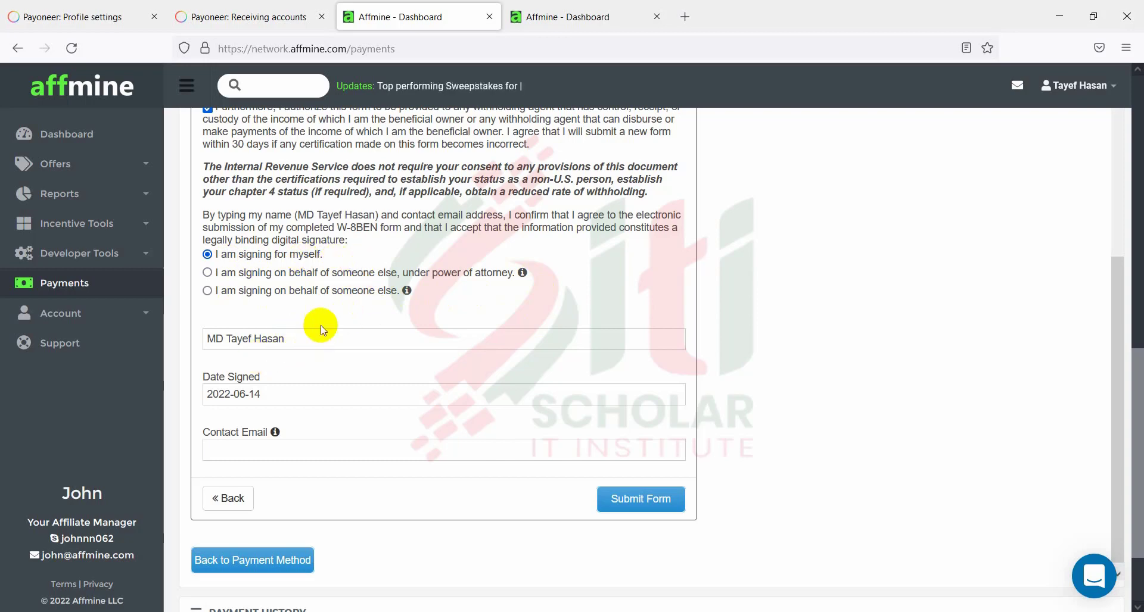
scroll(321, 298, down, 1)
click(265, 439)
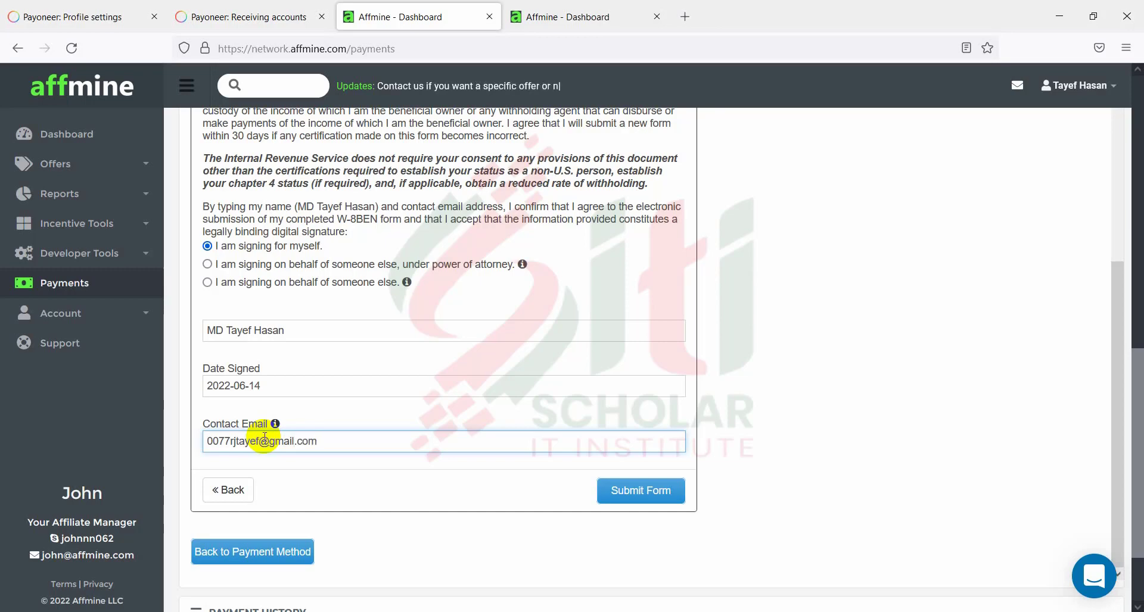
click(332, 498)
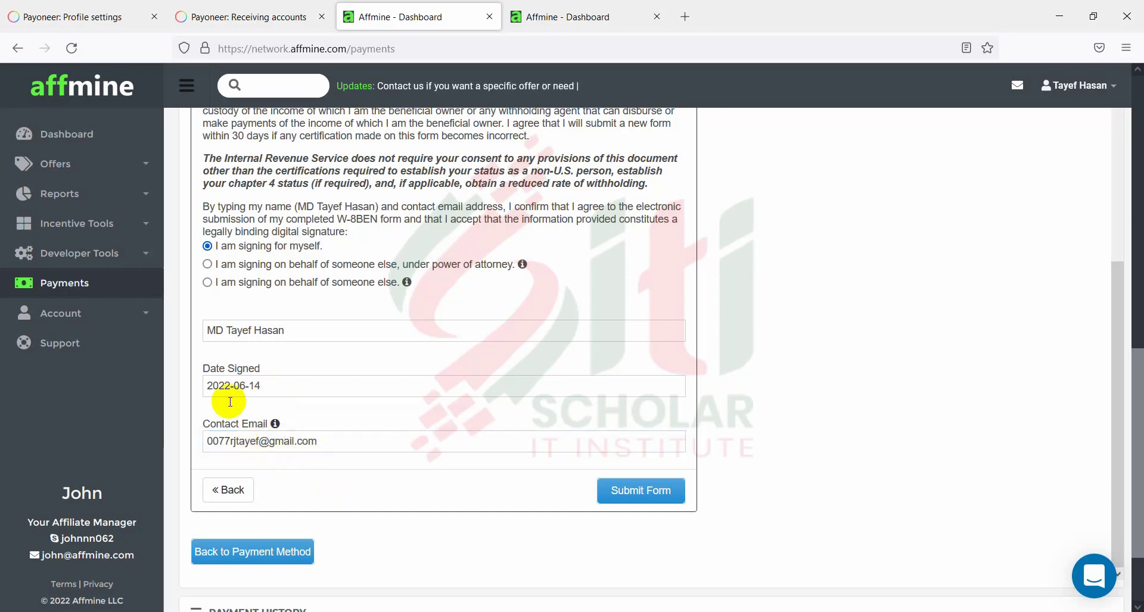
scroll(230, 402, up, 8)
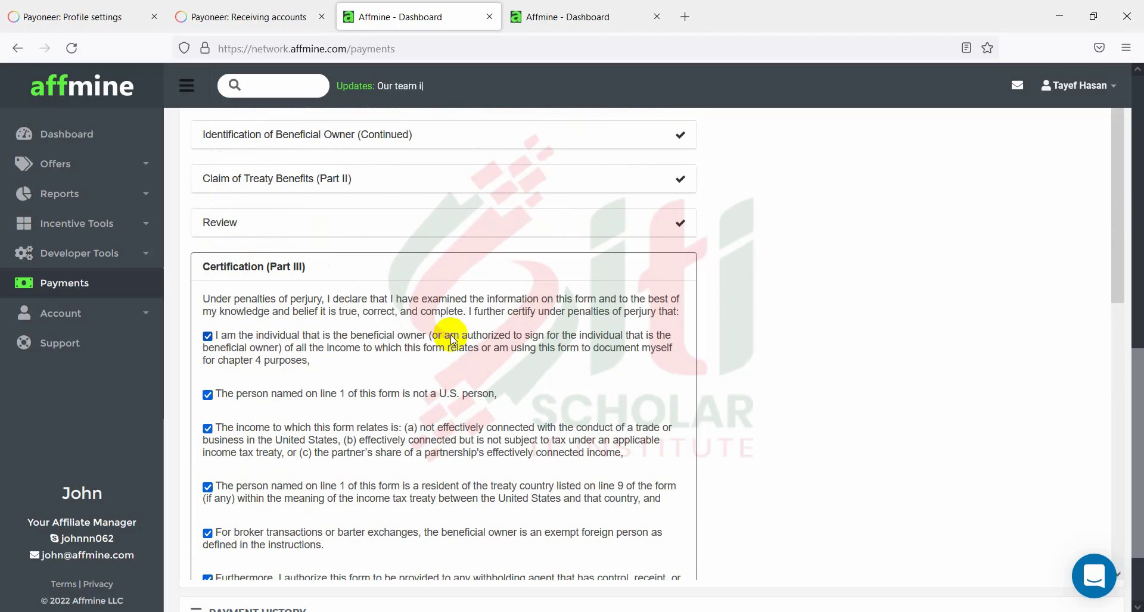
scroll(450, 342, down, 8)
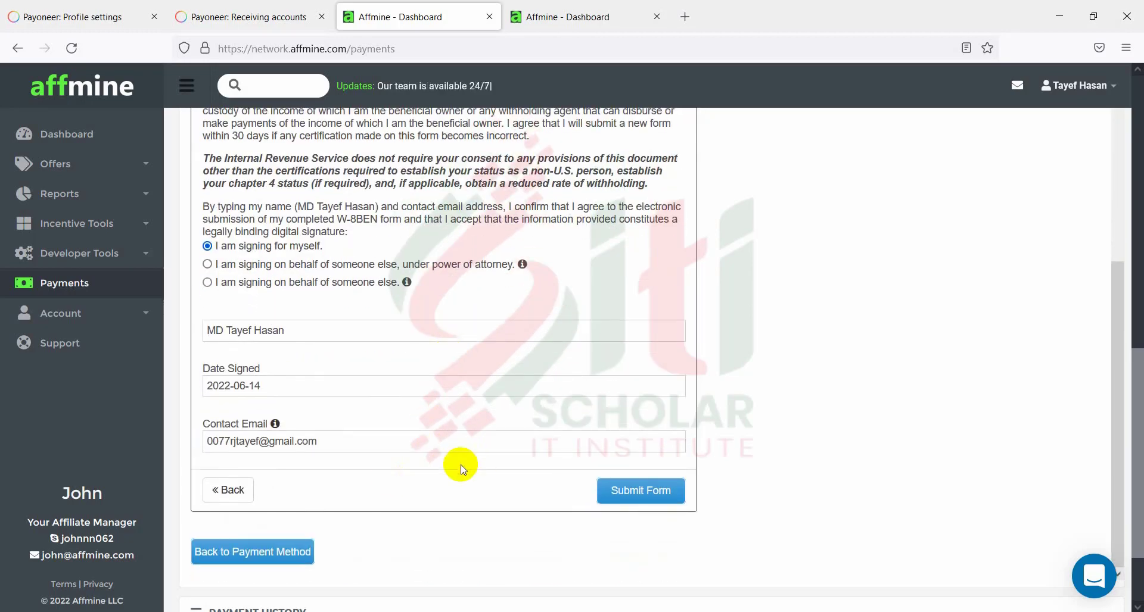
click(623, 498)
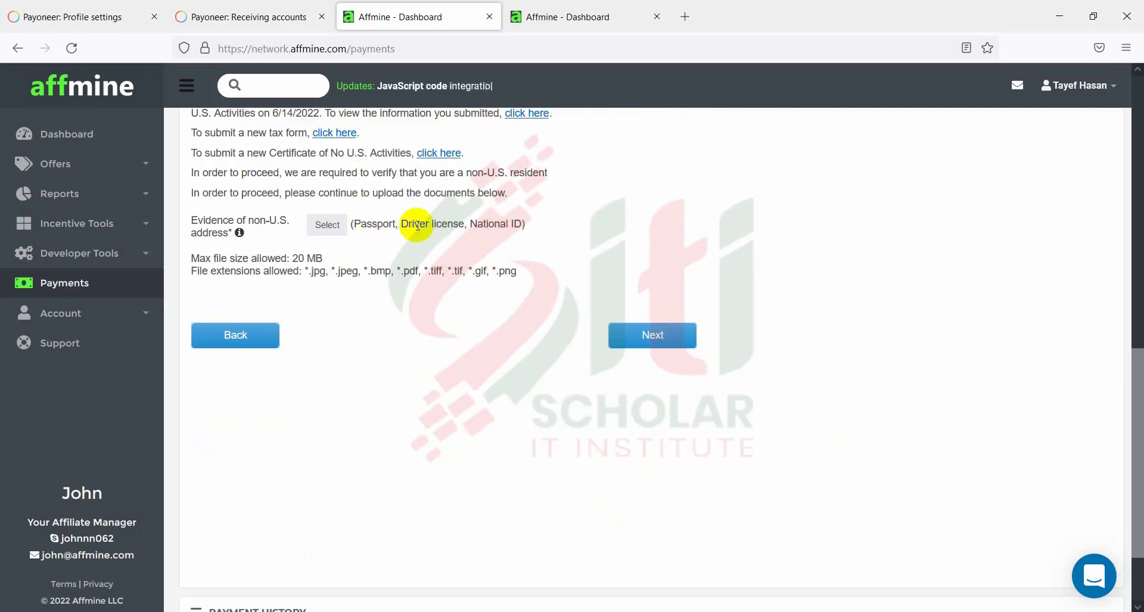
Upload the PASSPORT image as Passport evidence of the non-U.S. address and proceed to the final stage of the payment setup.
click(327, 225)
scroll(883, 191, up, 3)
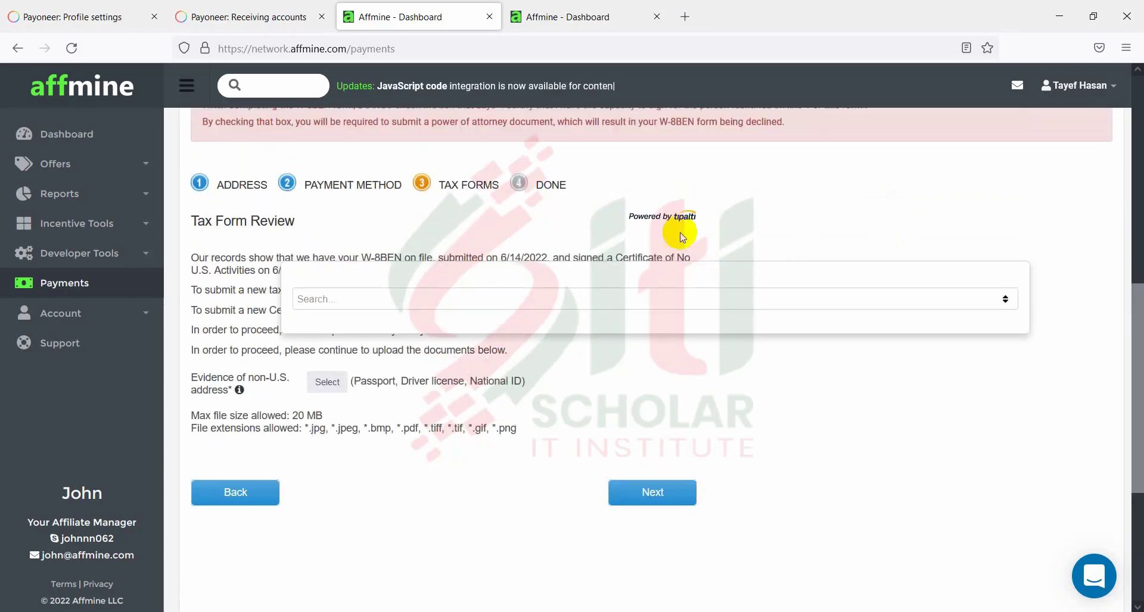
click(473, 296)
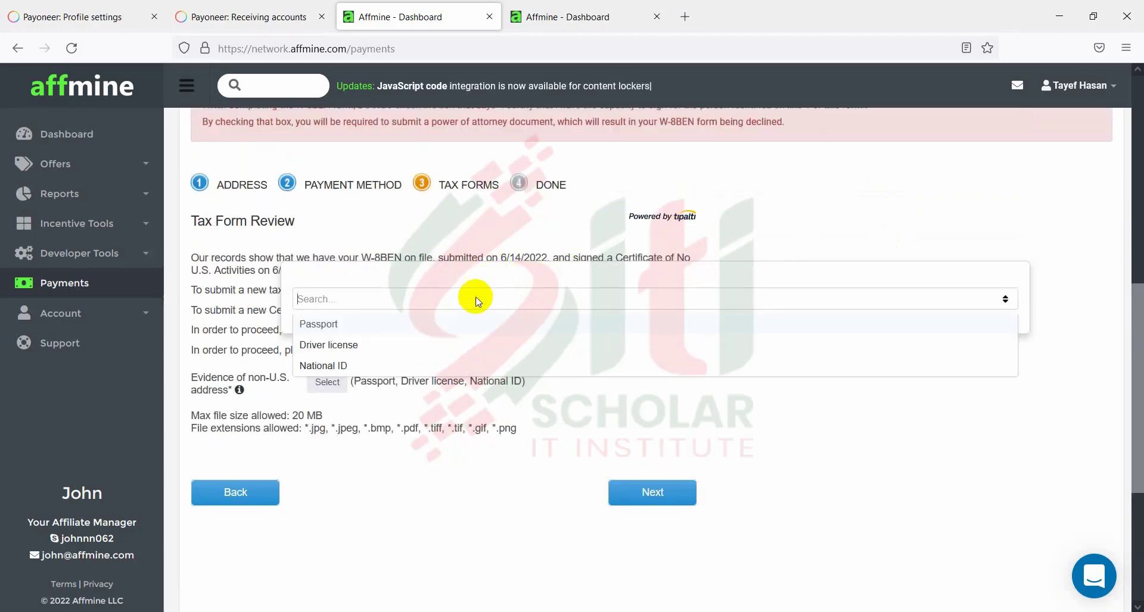
click(328, 326)
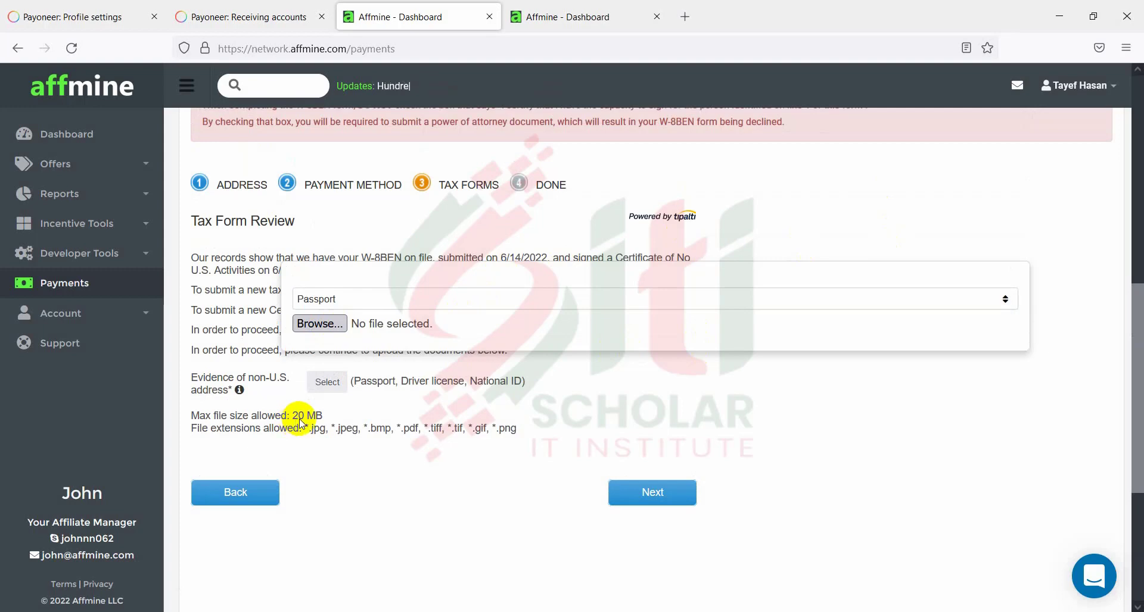
click(340, 329)
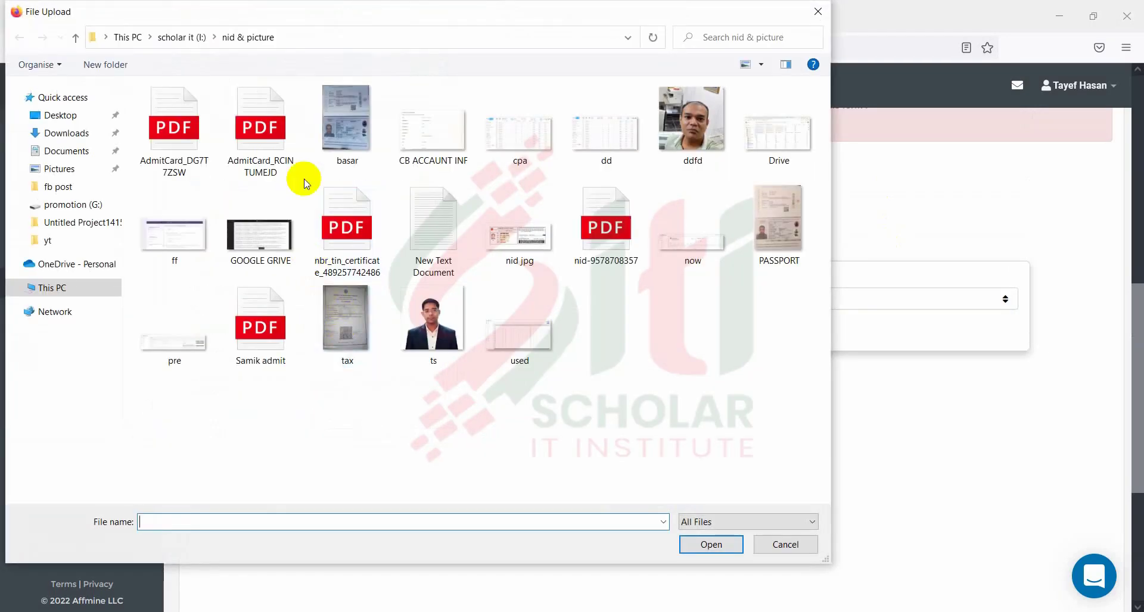
click(776, 224)
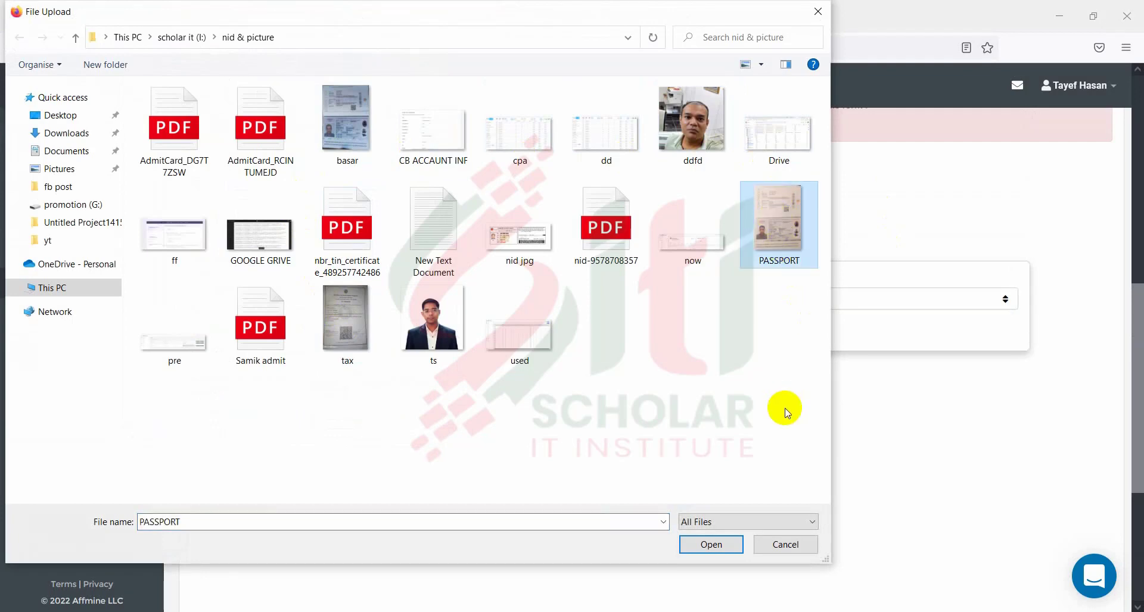
click(712, 545)
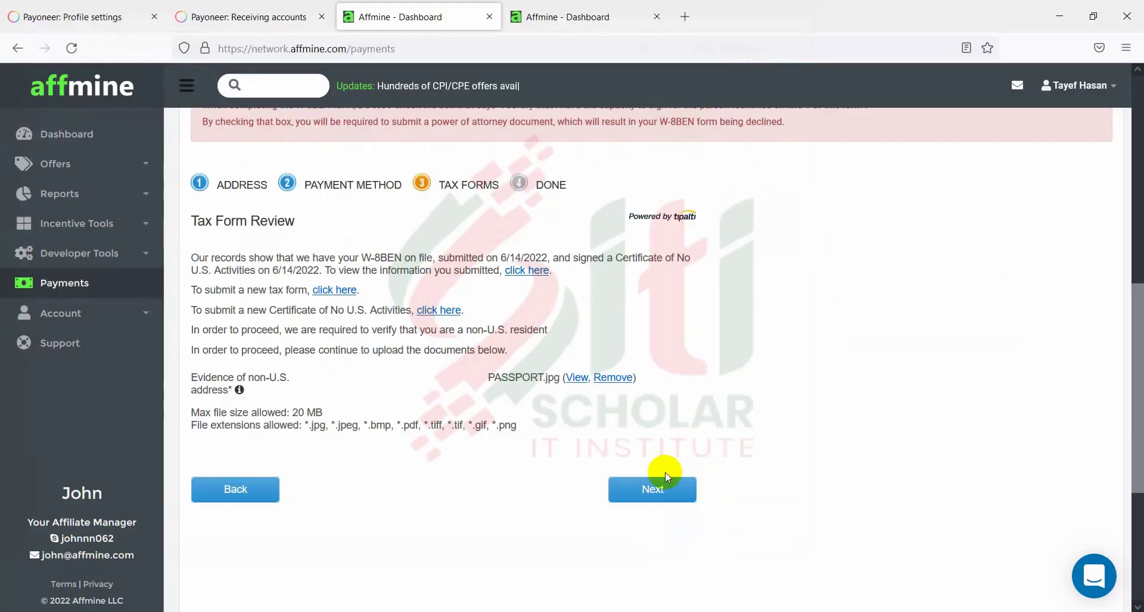
click(656, 486)
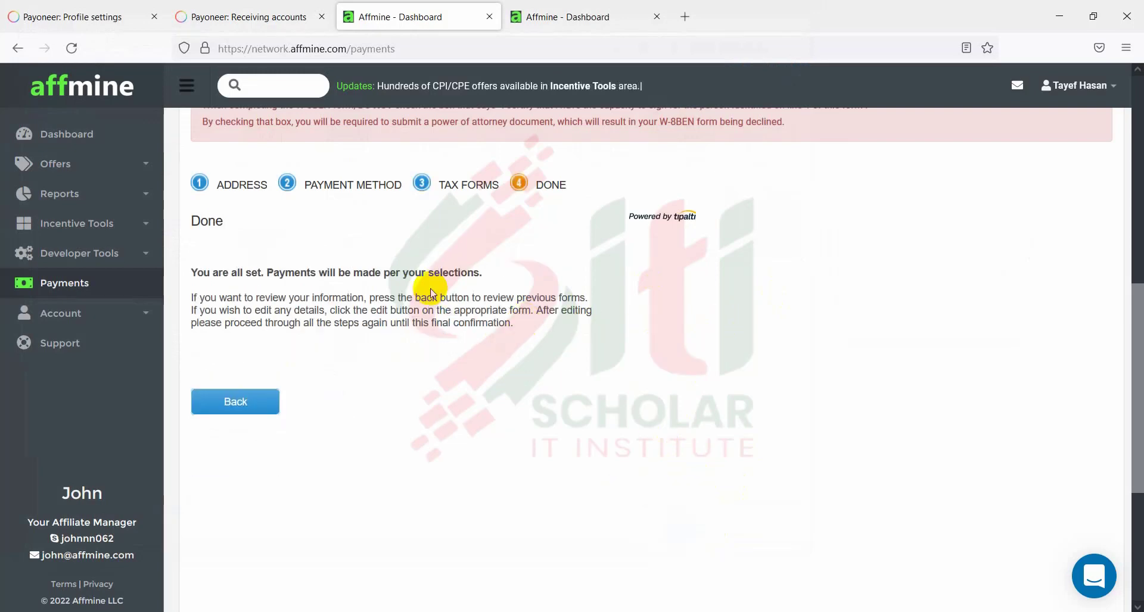
Go to the dashboard, open the account settings, reload them and review the personal details, notification settings and password section.
scroll(567, 307, up, 7)
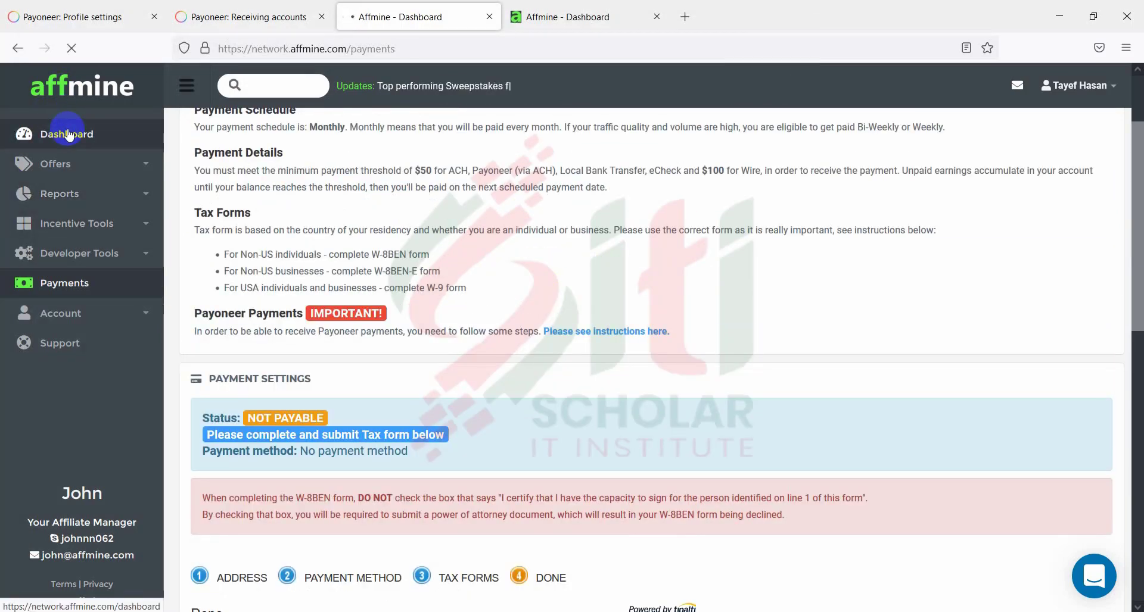
click(68, 134)
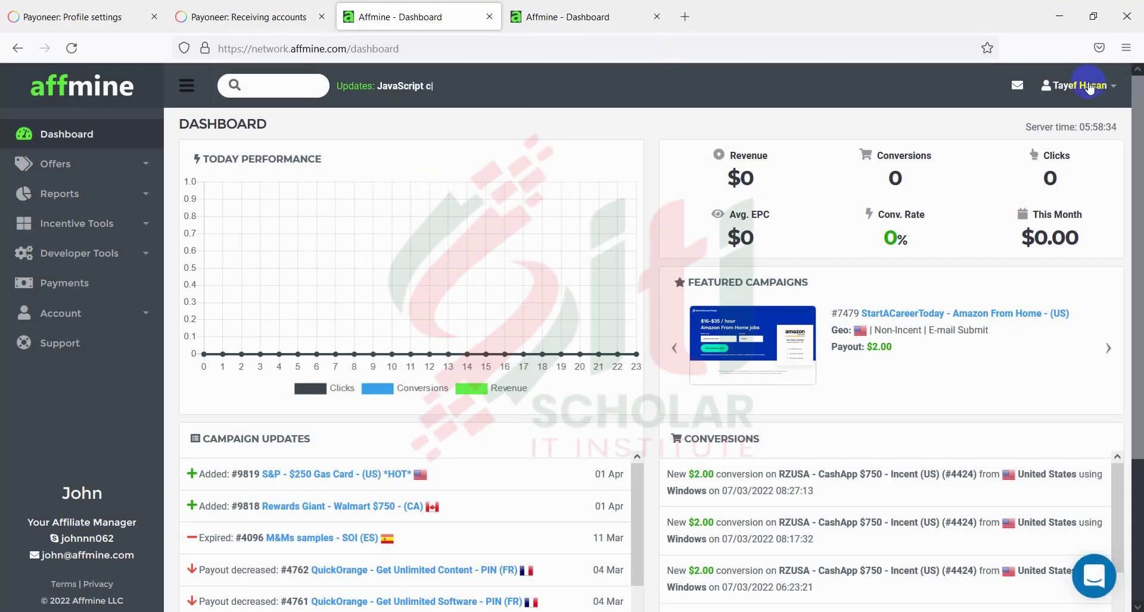
click(1088, 86)
click(1065, 134)
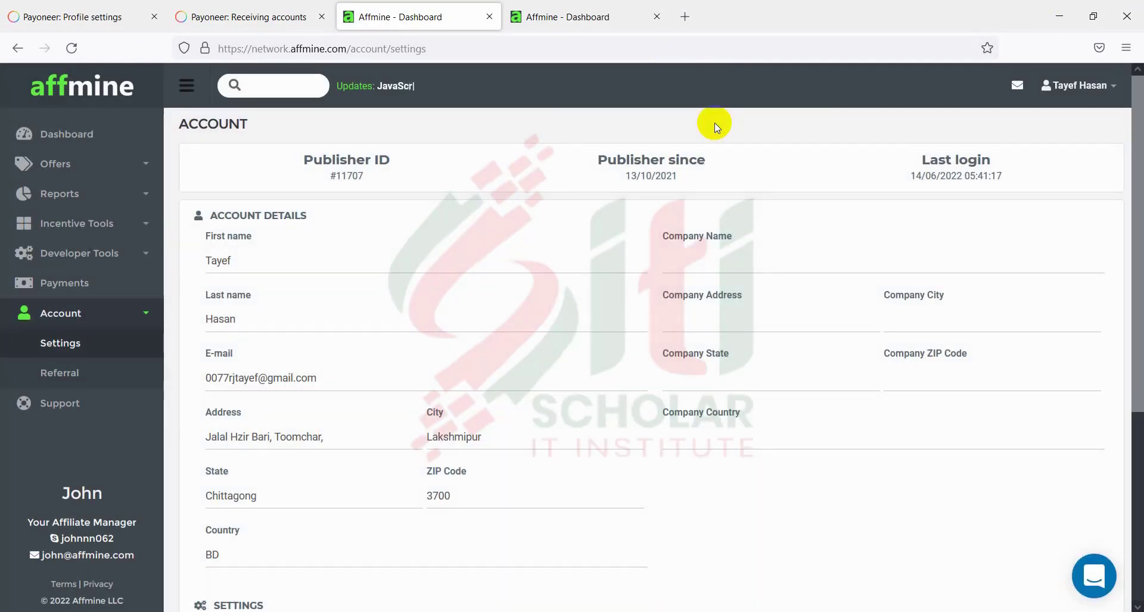
scroll(713, 125, down, 5)
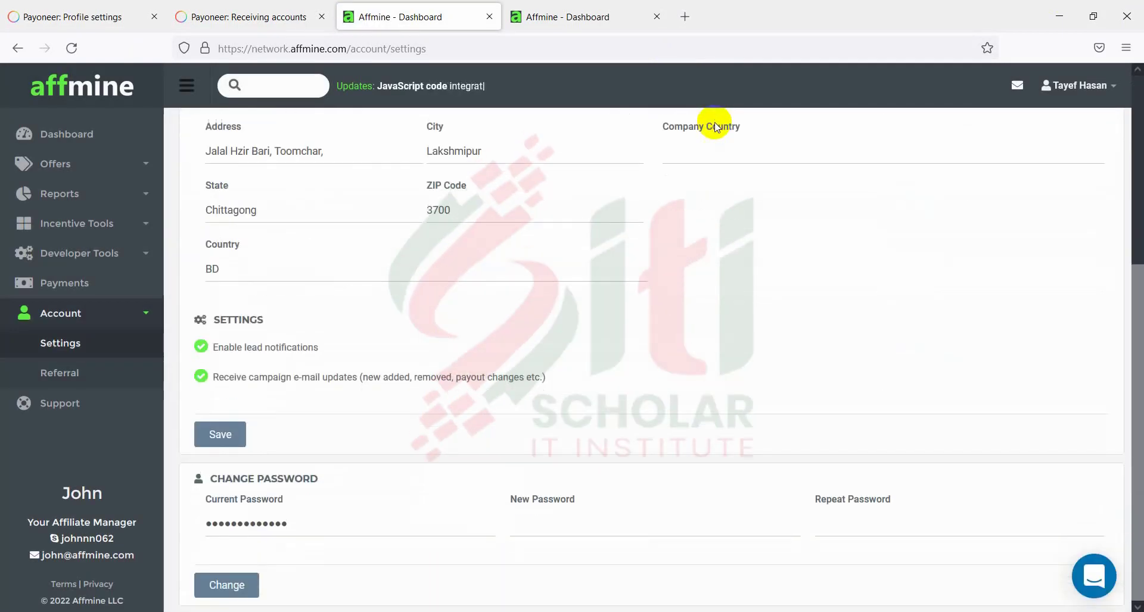
scroll(718, 124, up, 4)
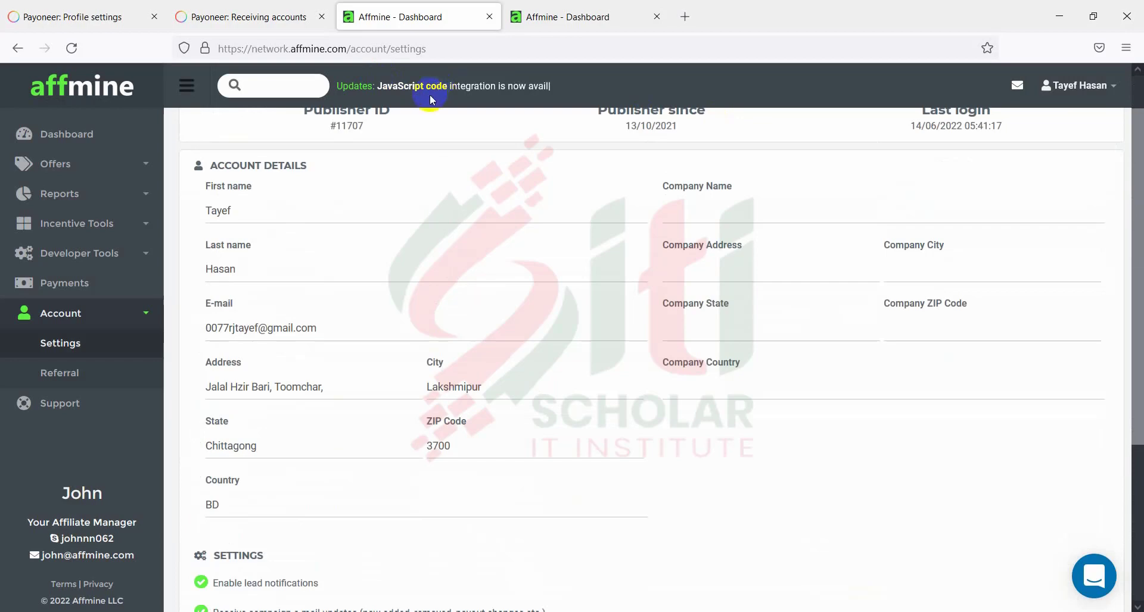
click(66, 50)
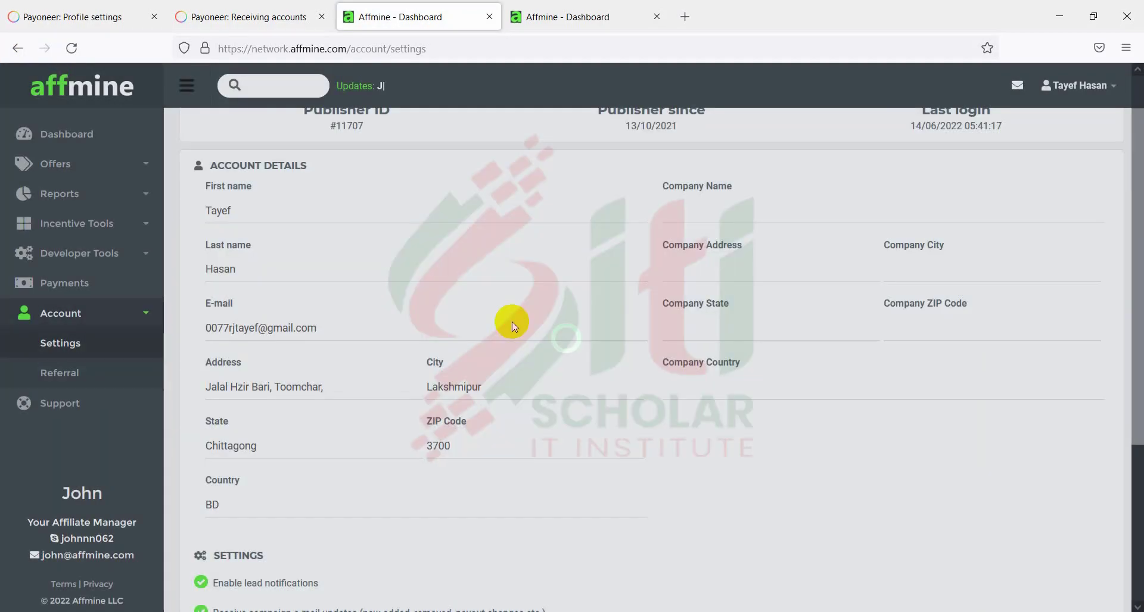
scroll(450, 358, up, 1)
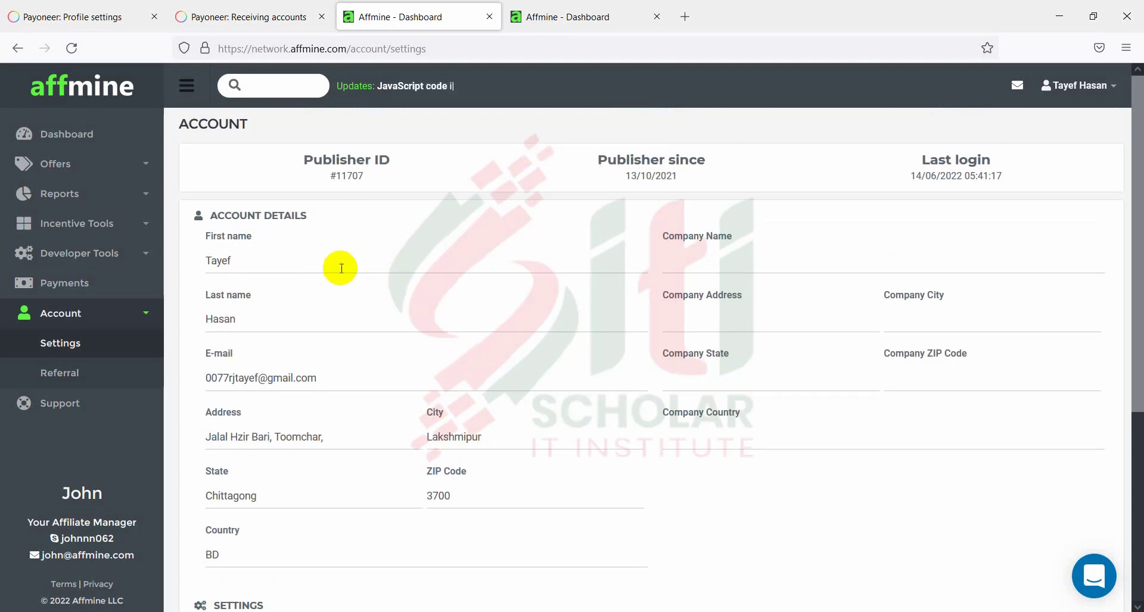
scroll(340, 268, down, 5)
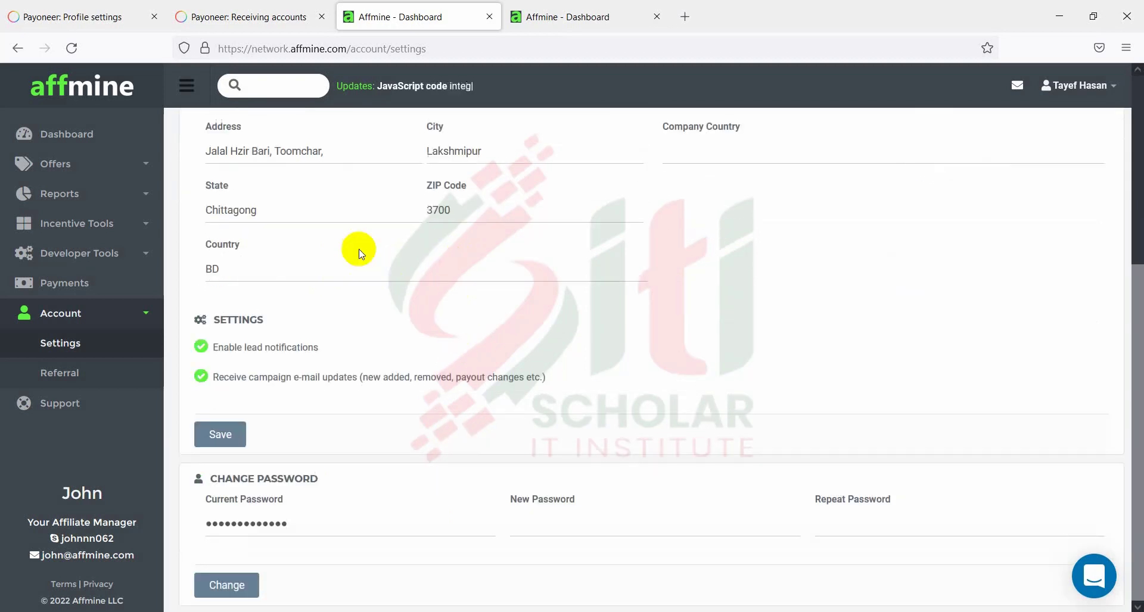
Open the Payments page and check the payment status, payment method, submit date and submitted contact information.
click(88, 297)
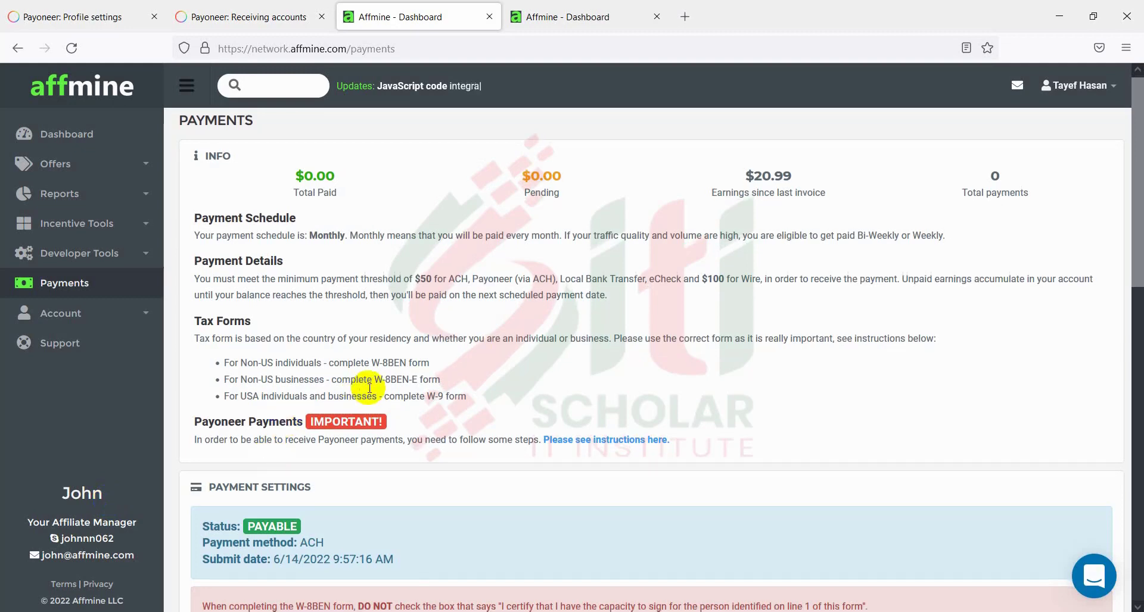
scroll(334, 411, down, 3)
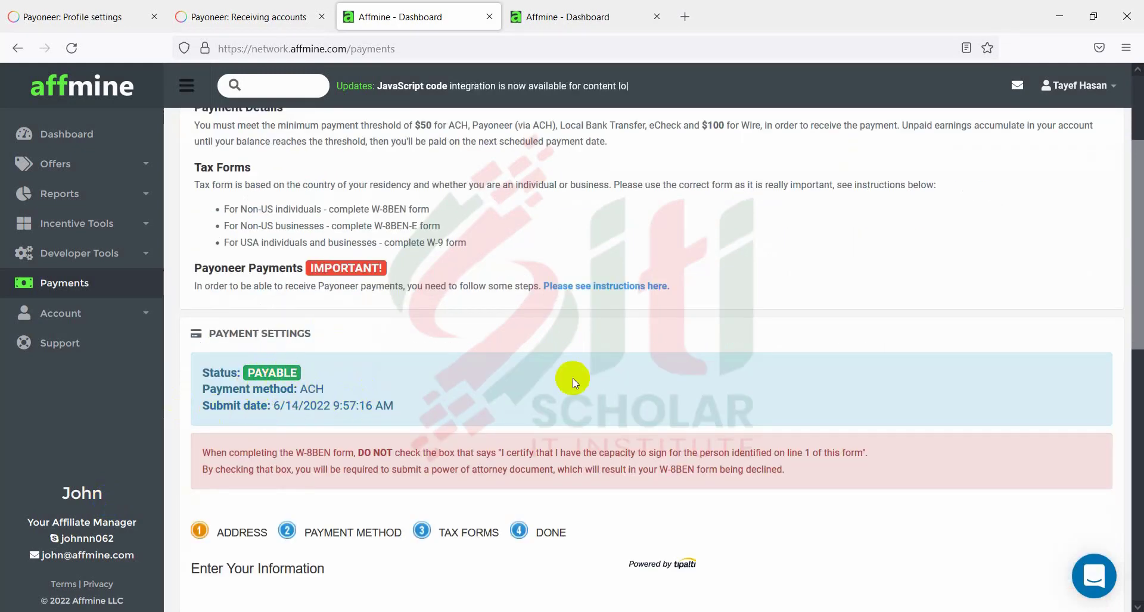
scroll(573, 378, down, 5)
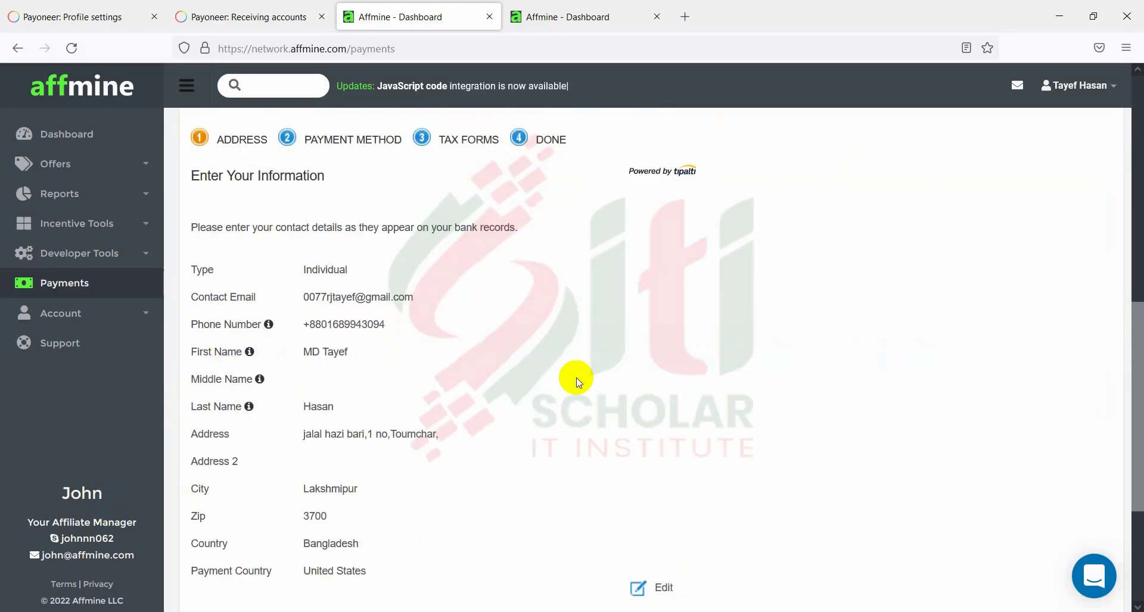
scroll(416, 435, down, 1)
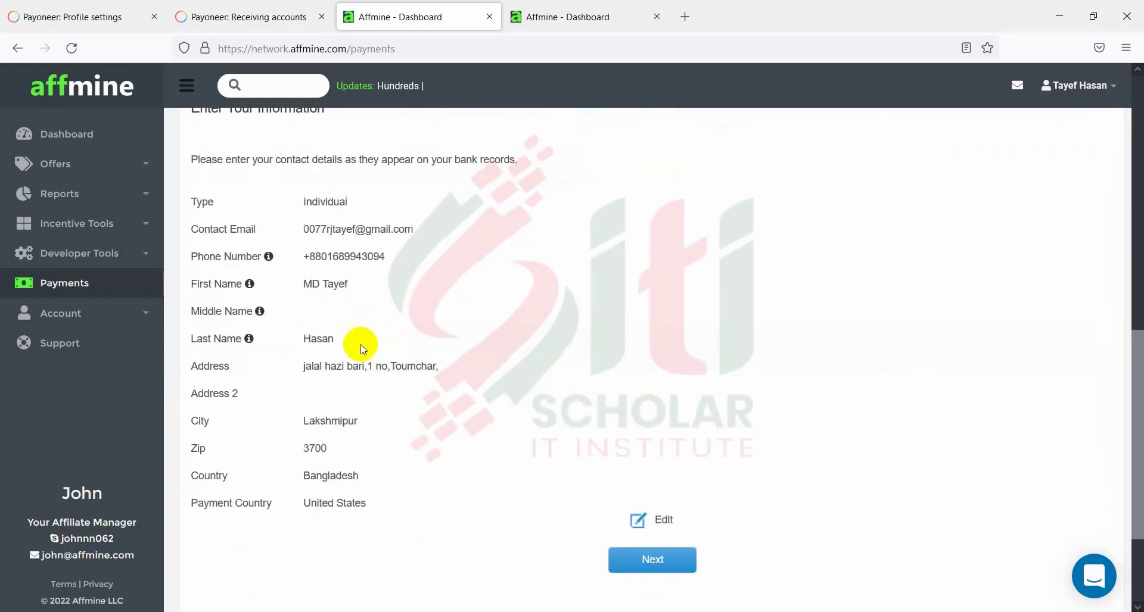
scroll(596, 385, up, 6)
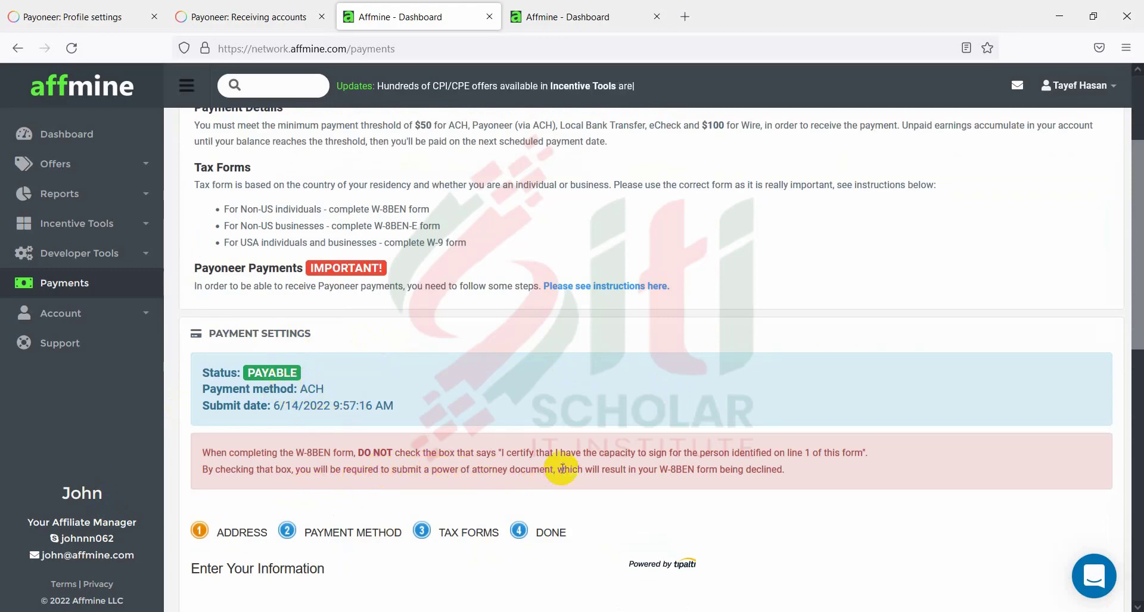
scroll(330, 401, up, 3)
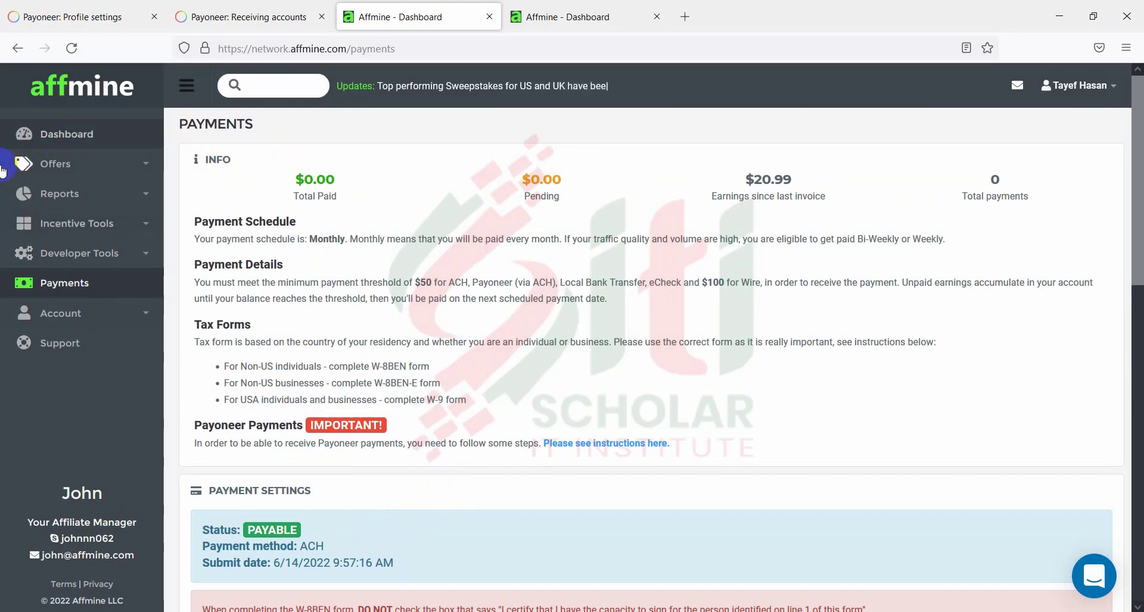
Return to the dashboard and look over the performance chart, campaign updates and conversions.
click(36, 134)
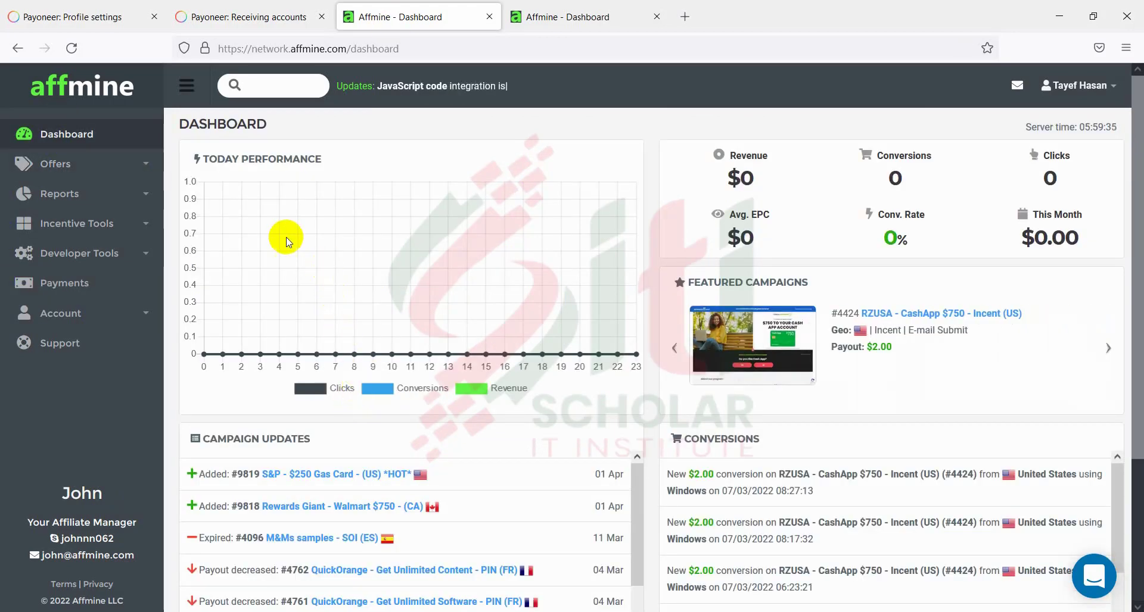
scroll(287, 241, down, 3)
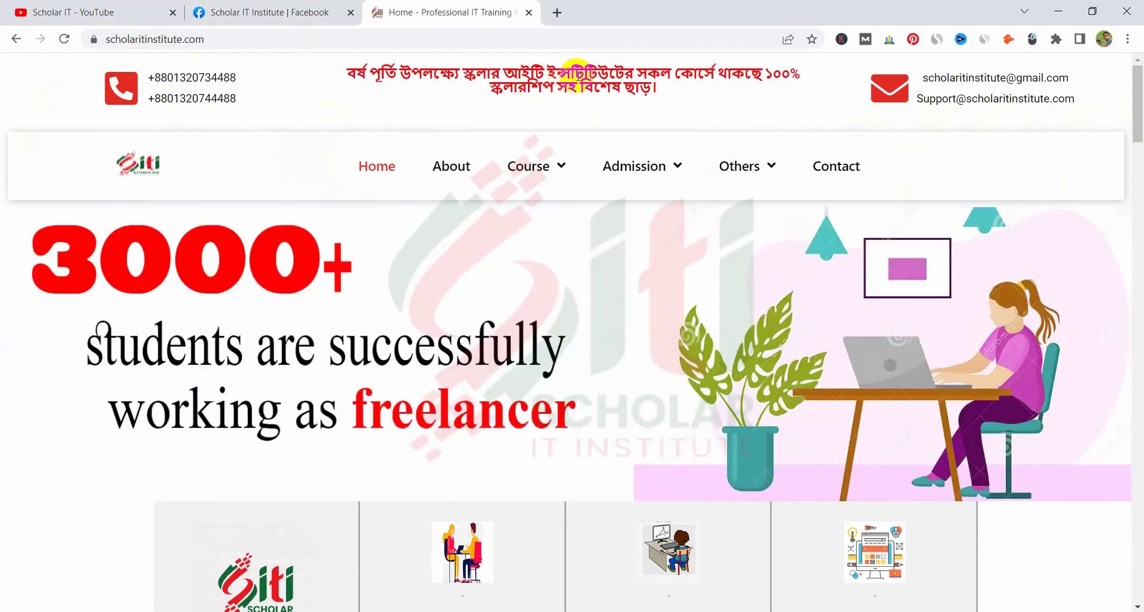
mouse_move(647, 153)
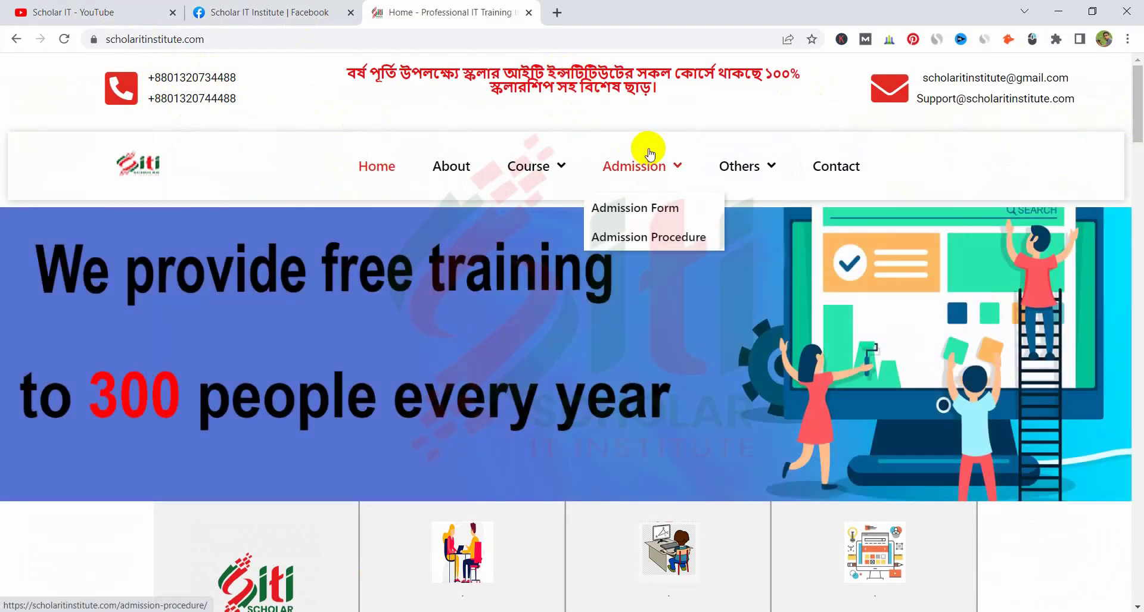